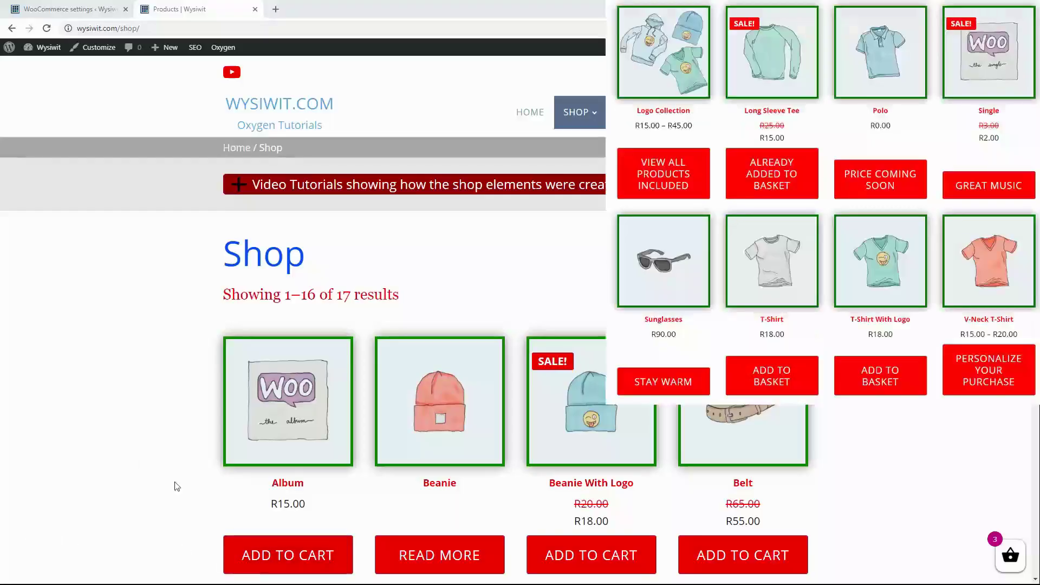
Step: Look over the product button labels on the shop page
{"action": "scroll", "coordinate": [175, 486], "scroll_direction": "down", "scroll_amount": 4}
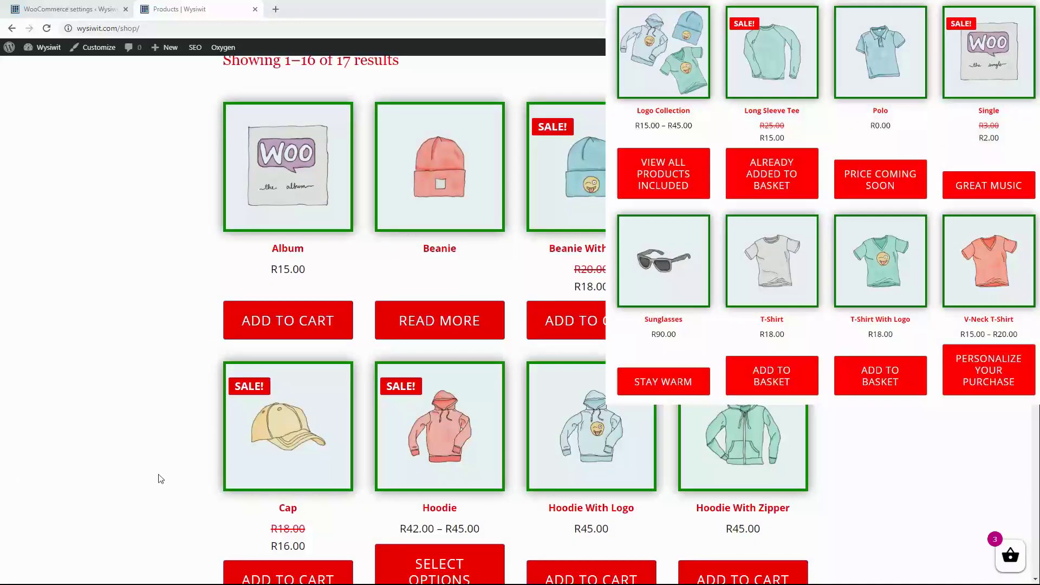
{"action": "scroll", "coordinate": [159, 479], "scroll_direction": "up", "scroll_amount": 1}
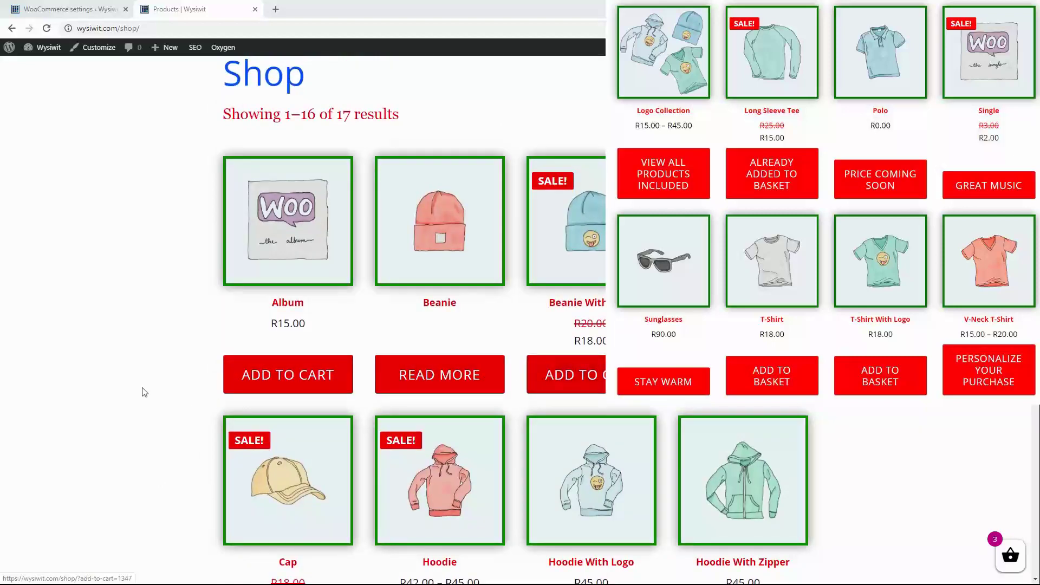
{"action": "scroll", "coordinate": [152, 397], "scroll_direction": "up", "scroll_amount": 3}
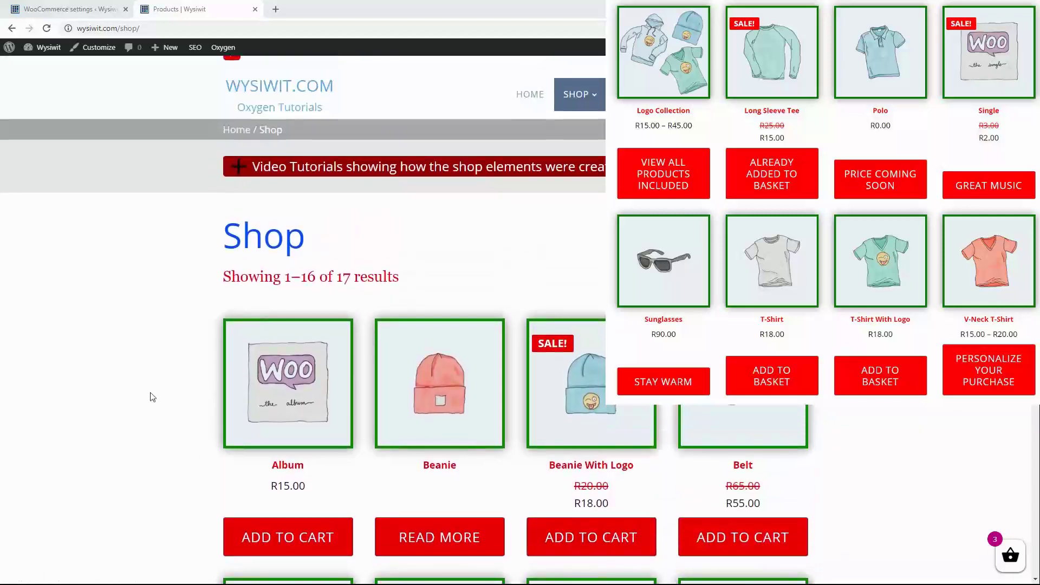
Step: In the WooCommerce Booster settings, enable the Add to Cart Button Labels module and save 2 as its category groups number
{"action": "left_click", "coordinate": [47, 11]}
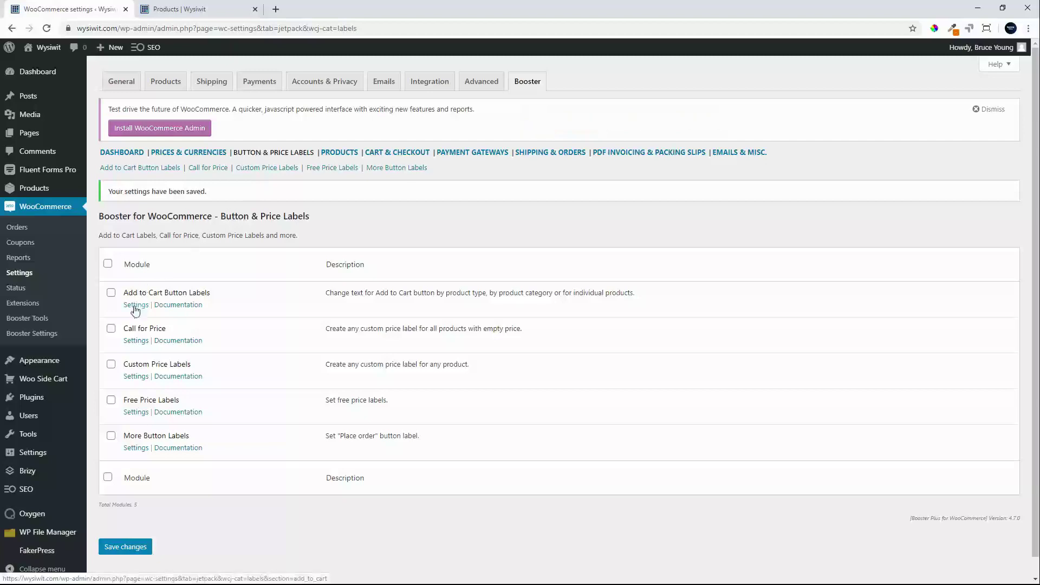
{"action": "left_click", "coordinate": [136, 305]}
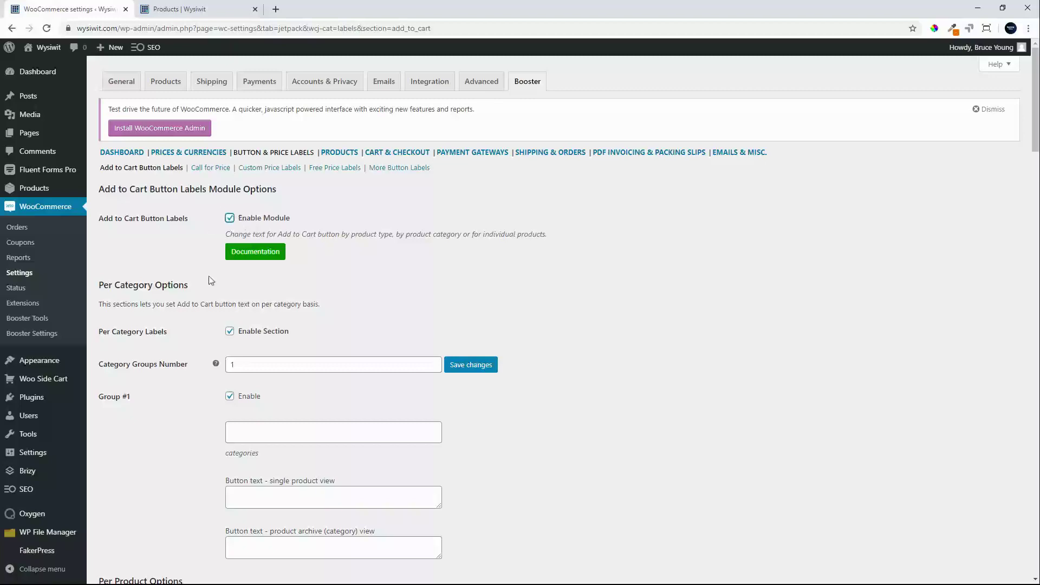
{"action": "scroll", "coordinate": [209, 275], "scroll_direction": "down", "scroll_amount": 2}
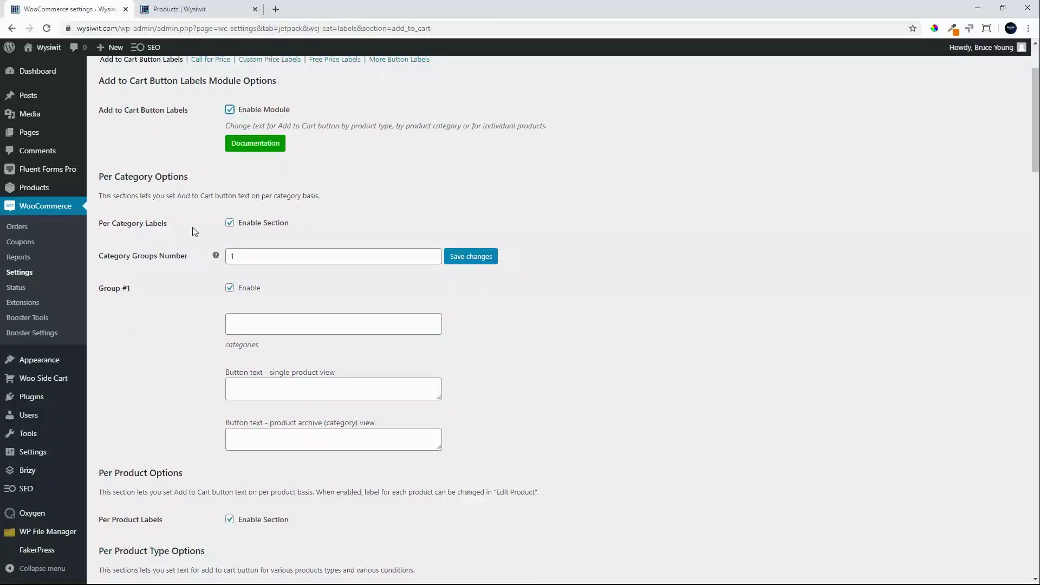
{"action": "scroll", "coordinate": [193, 231], "scroll_direction": "down", "scroll_amount": 1}
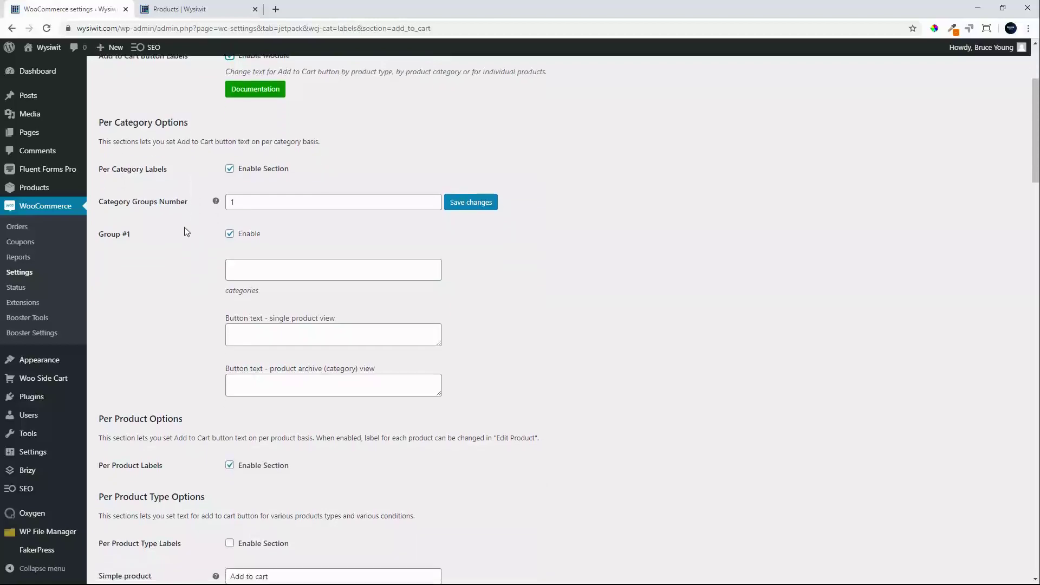
{"action": "left_click", "coordinate": [251, 204]}
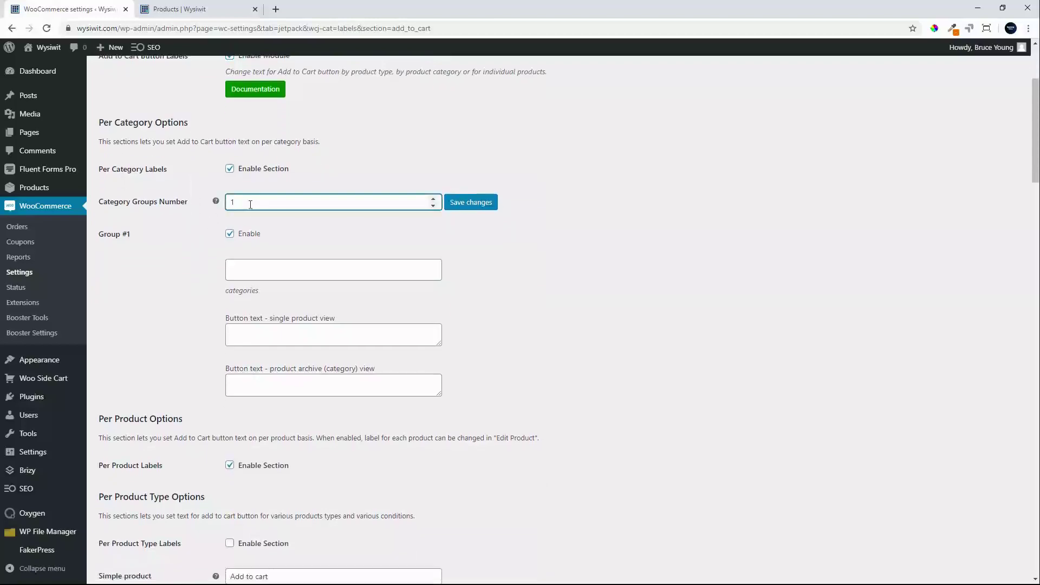
{"action": "type", "text": "2"}
{"action": "key", "text": "Return"}
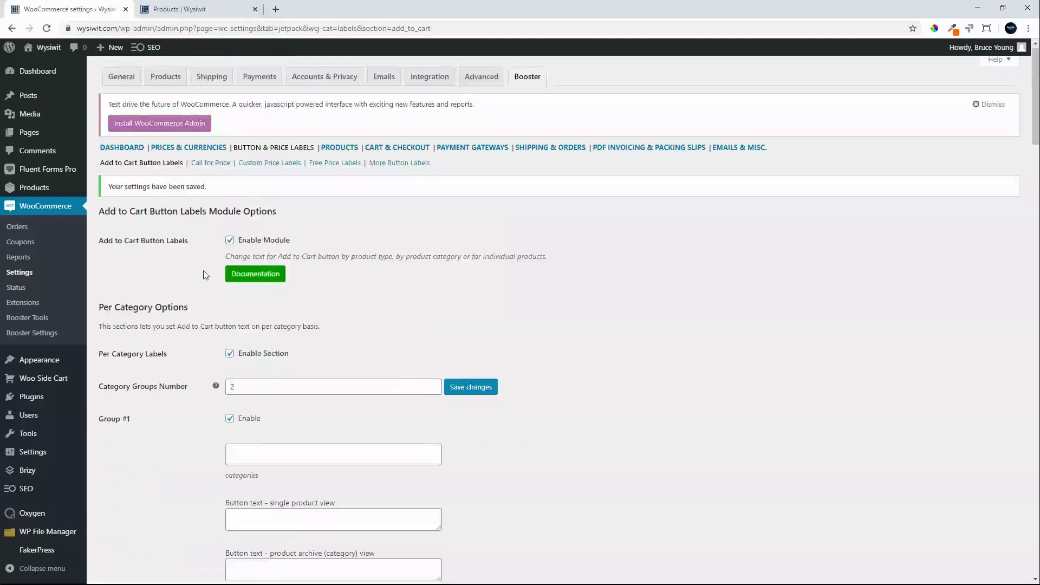
Step: Assign the Accessories and Hoodies categories to Group #1 of the per category labels
{"action": "scroll", "coordinate": [205, 275], "scroll_direction": "down", "scroll_amount": 5}
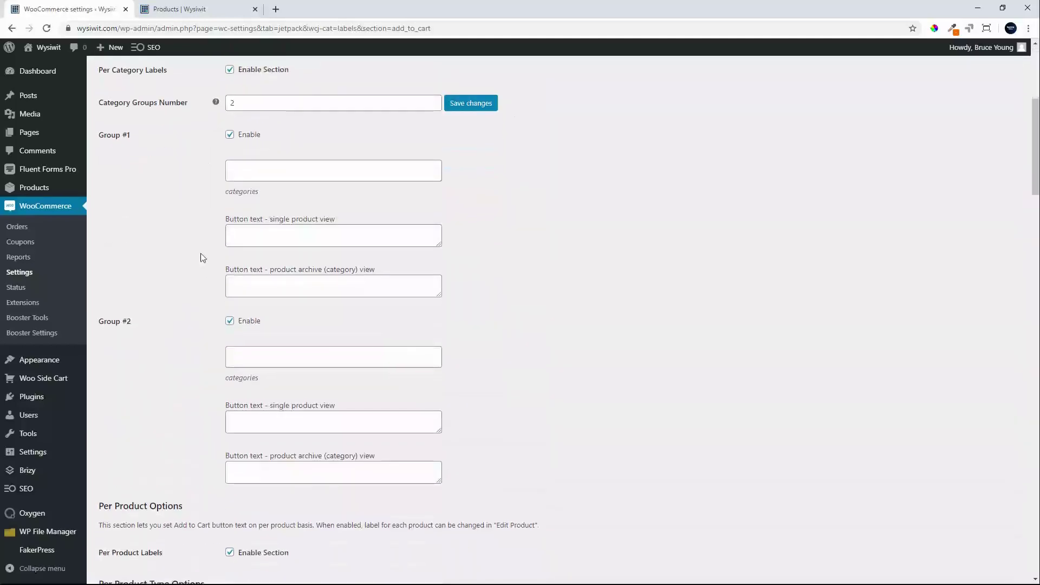
{"action": "left_click", "coordinate": [265, 169]}
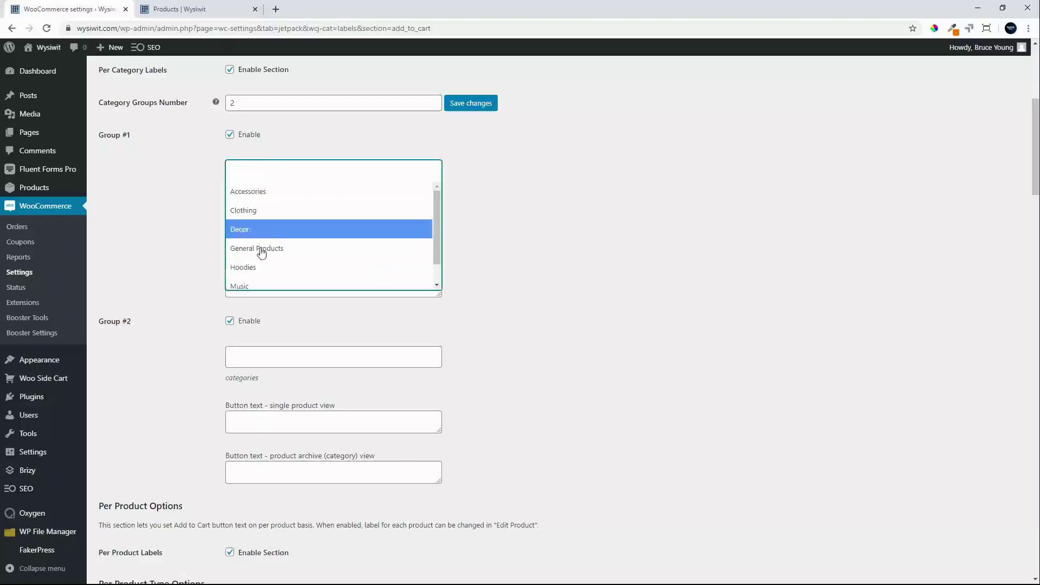
{"action": "left_click", "coordinate": [273, 192]}
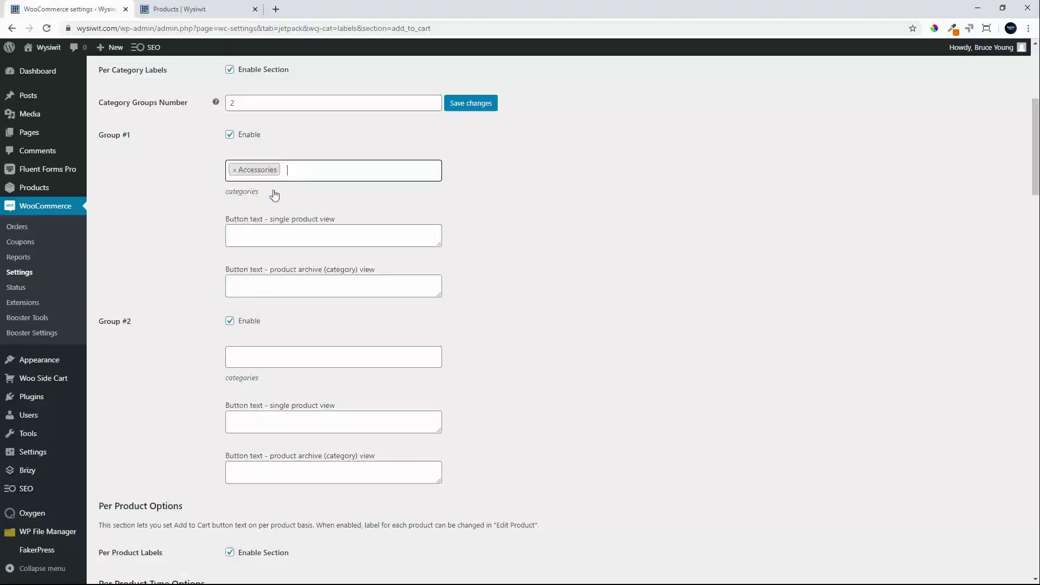
{"action": "left_click", "coordinate": [310, 175]}
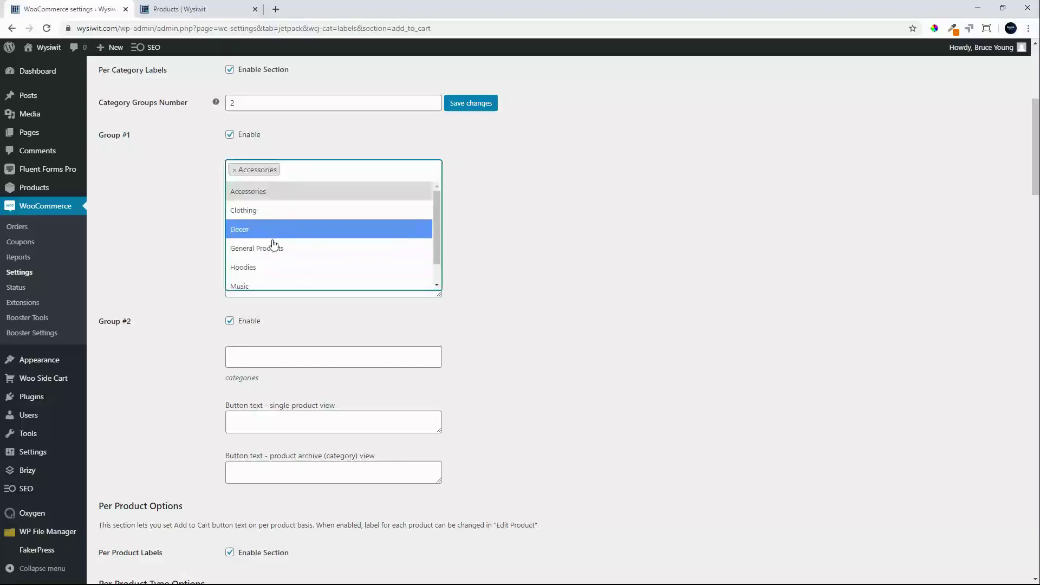
{"action": "left_click", "coordinate": [265, 267]}
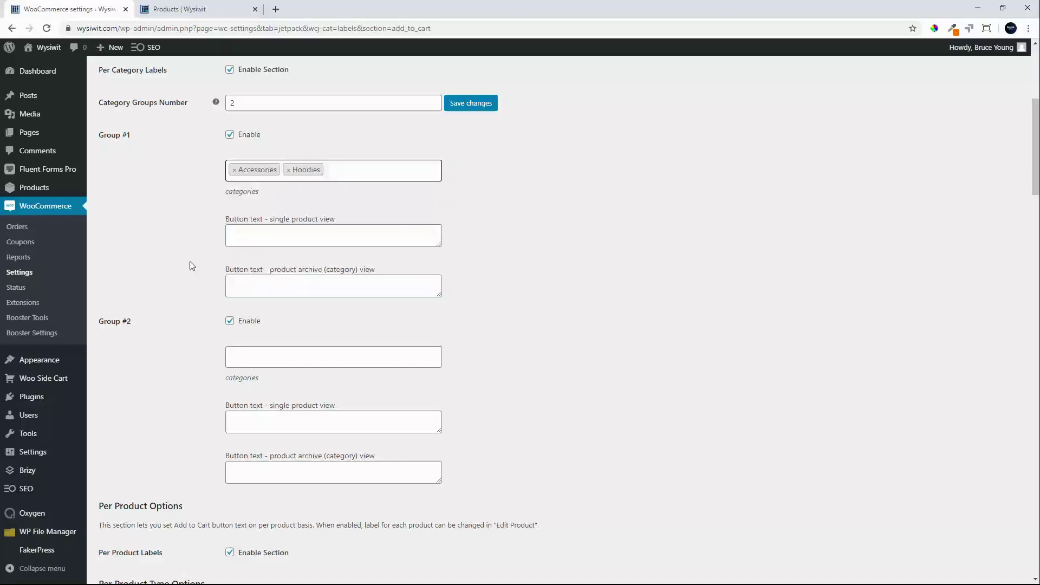
Step: Assign the Music category to Group #2 of the per category labels and save the changes
{"action": "scroll", "coordinate": [217, 263], "scroll_direction": "down", "scroll_amount": 2}
{"action": "left_click", "coordinate": [243, 257]}
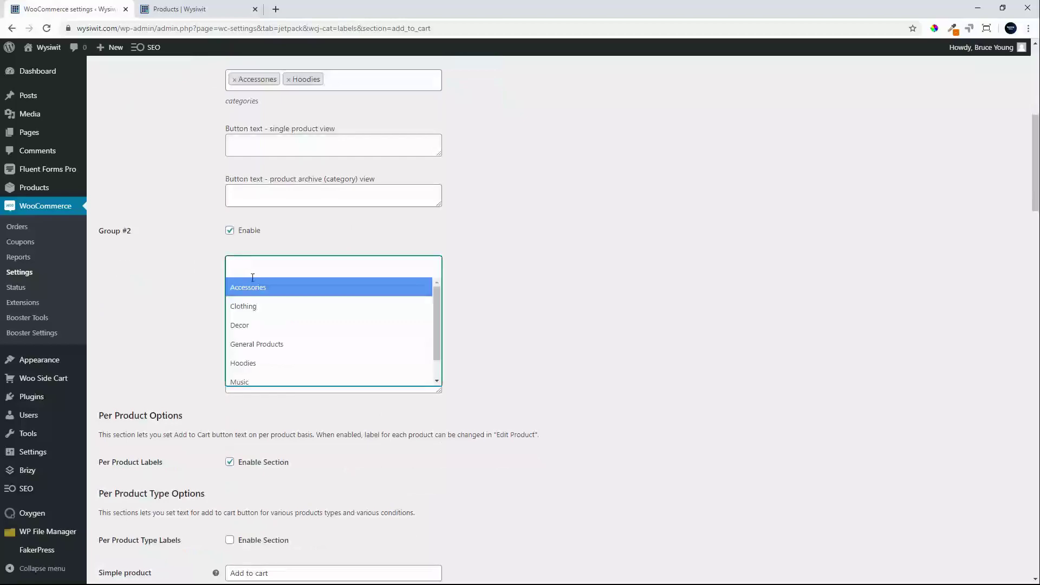
{"action": "left_click", "coordinate": [267, 380]}
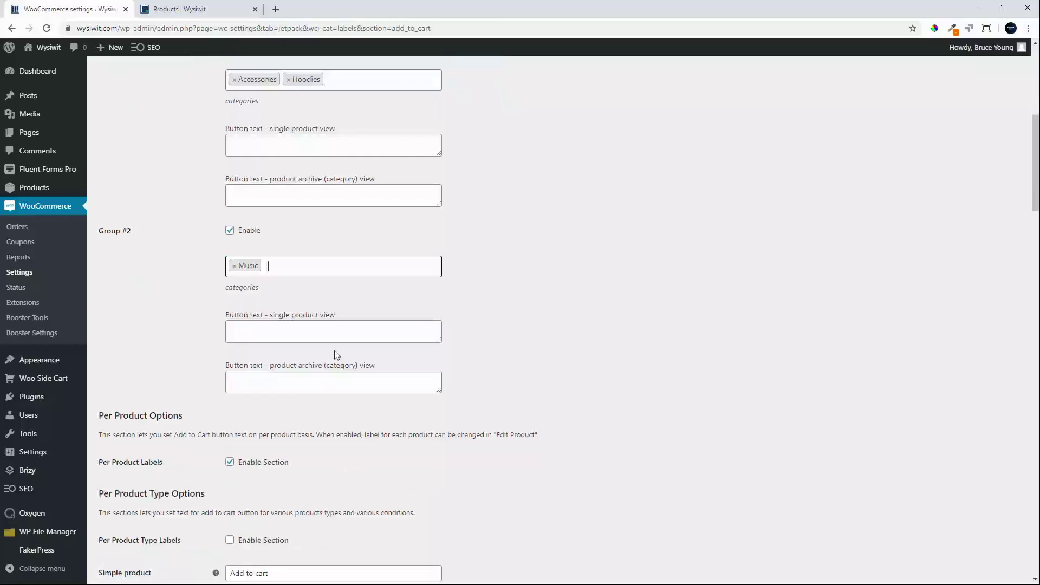
{"action": "scroll", "coordinate": [464, 321], "scroll_direction": "up", "scroll_amount": 4}
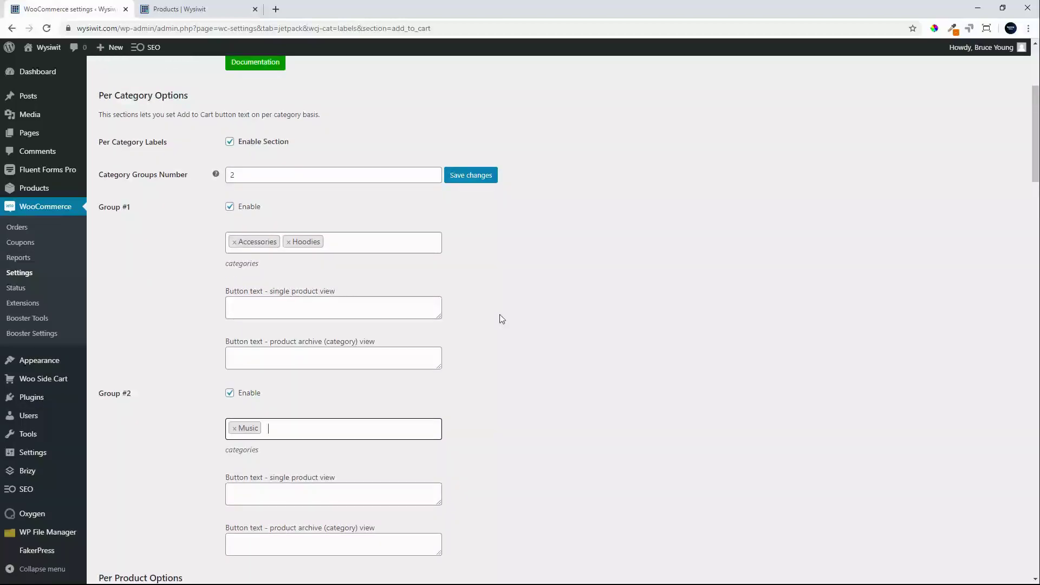
{"action": "left_click", "coordinate": [472, 248]}
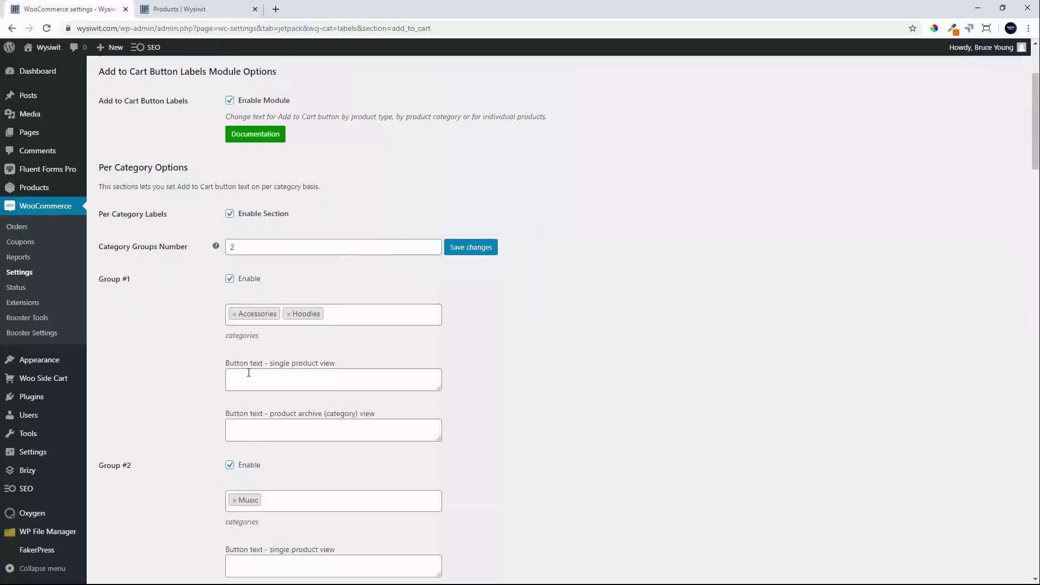
Step: Set Group #1's button text to "Stay Warm Today" for the single product view and "Stay Warm" for the product archive view
{"action": "left_click_drag", "start_coordinate": [237, 364], "coordinate": [343, 373]}
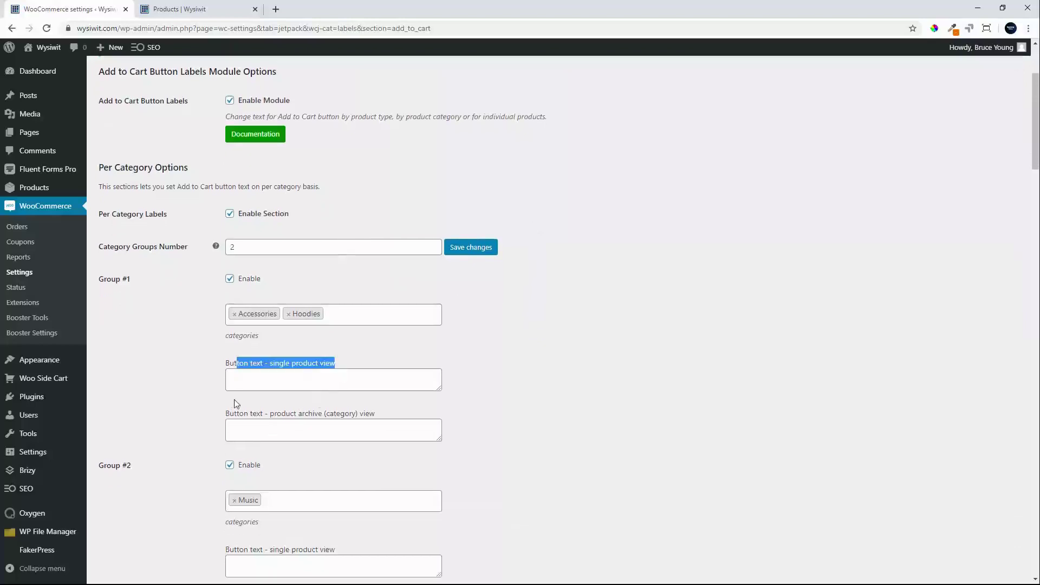
{"action": "left_click_drag", "start_coordinate": [237, 413], "coordinate": [340, 418]}
{"action": "left_click", "coordinate": [340, 424]}
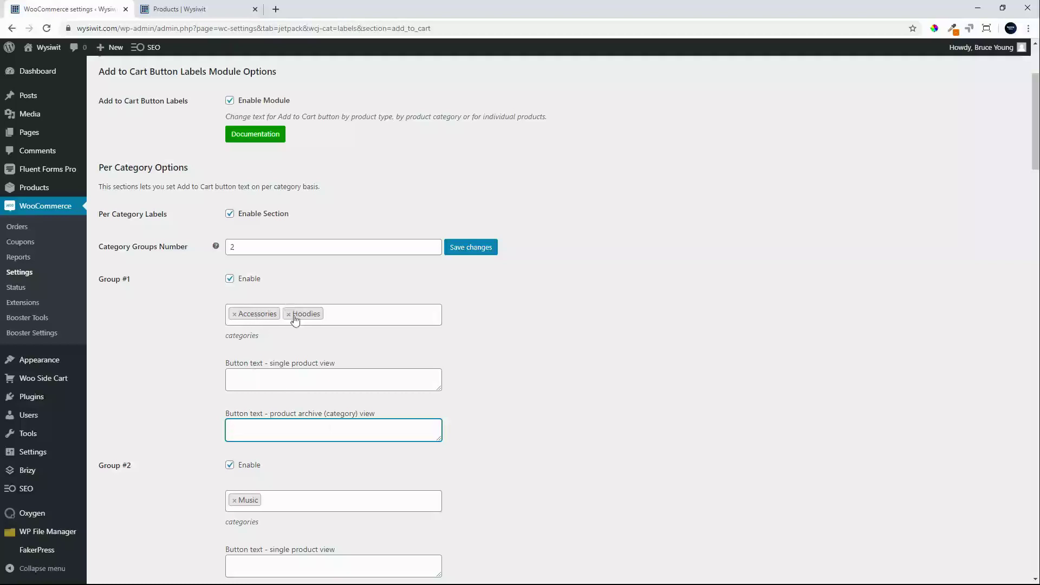
{"action": "left_click", "coordinate": [266, 377]}
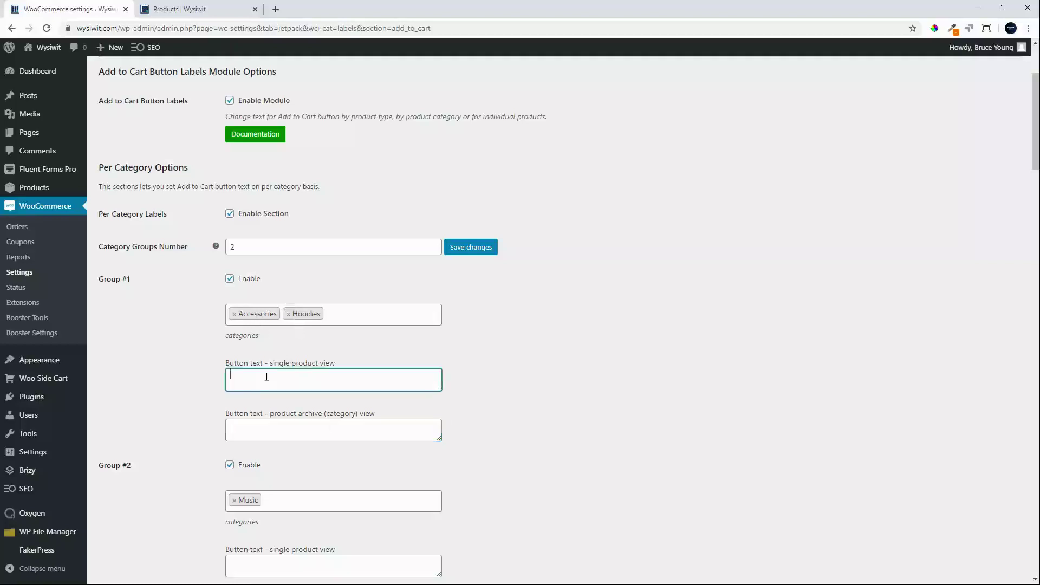
{"action": "type", "text": "Stay Warm Today"}
{"action": "left_click", "coordinate": [291, 428]}
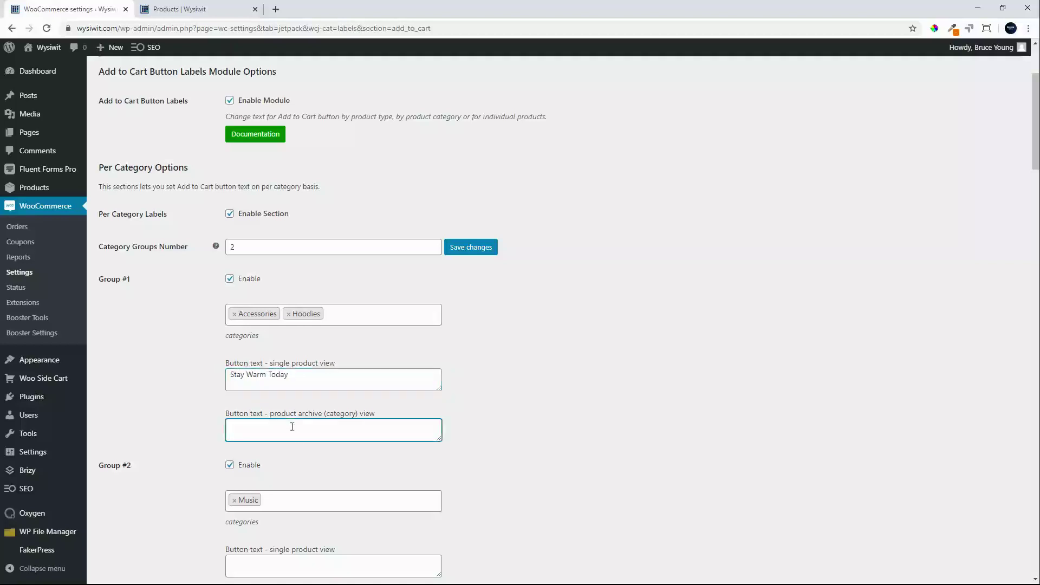
{"action": "type", "text": "Stay Warm"}
Step: Set Group #2's button text to "Great Music Today" for single product and "Great Music" for product archive view, and save the changes
{"action": "scroll", "coordinate": [291, 426], "scroll_direction": "down", "scroll_amount": 2}
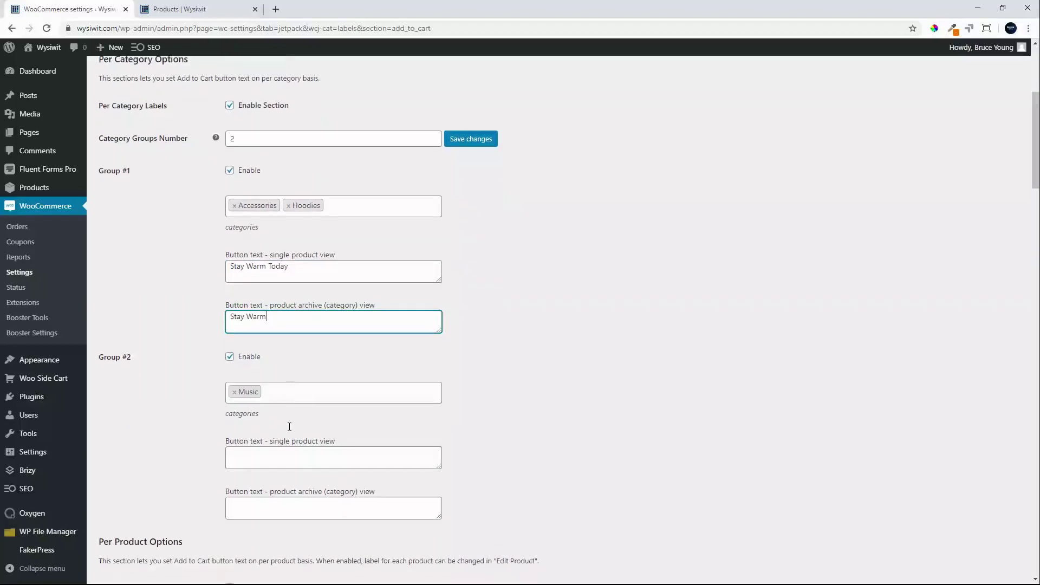
{"action": "left_click", "coordinate": [256, 454]}
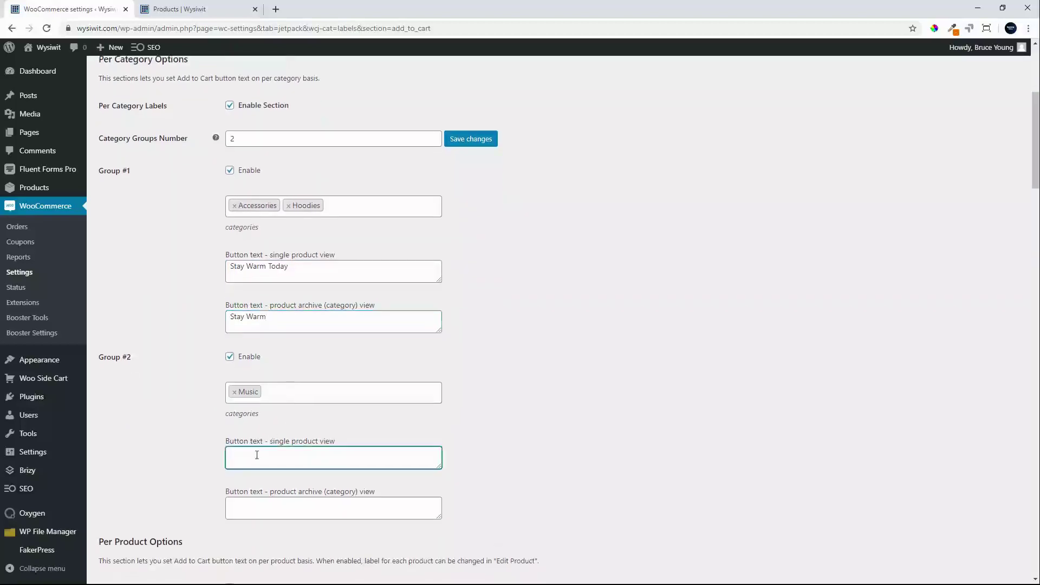
{"action": "type", "text": "Great Music Today"}
{"action": "left_click", "coordinate": [260, 510]}
{"action": "type", "text": "Great Mus"}
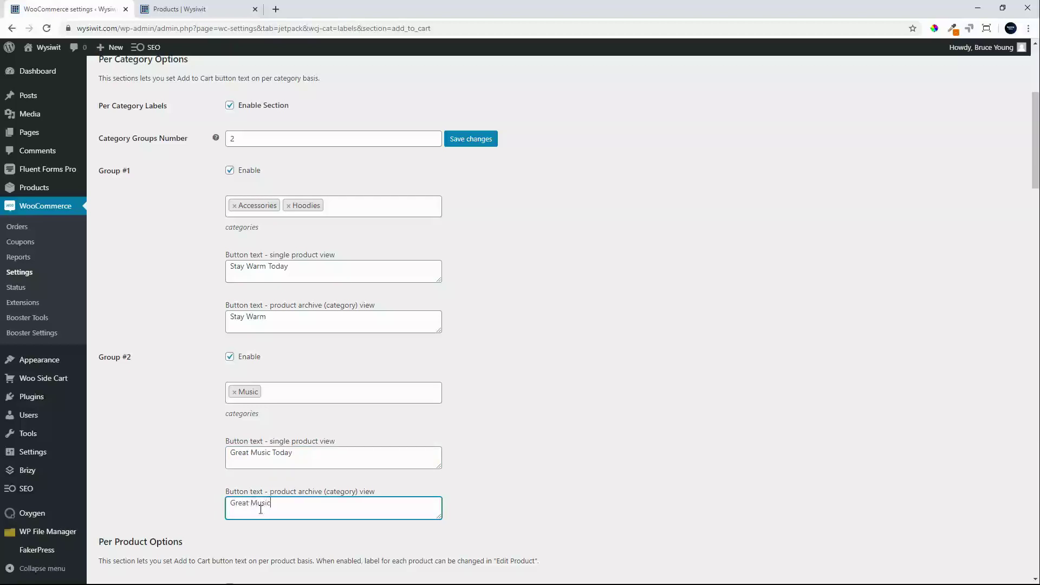
{"action": "left_click", "coordinate": [471, 141]}
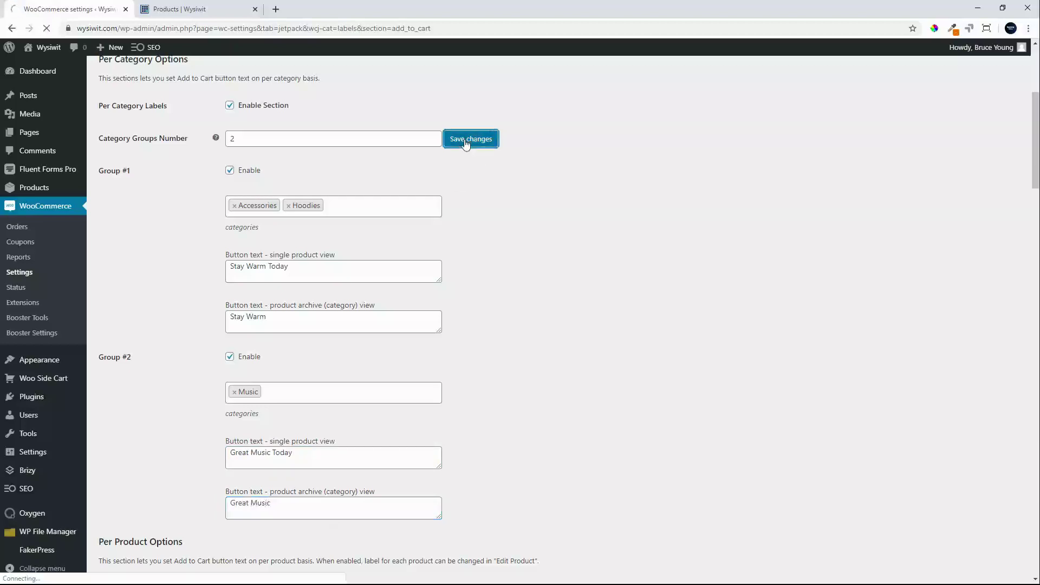
Step: Reload the shop page and check the button labels there and on the Beanie and Album product pages
{"action": "left_click", "coordinate": [184, 10]}
{"action": "left_click", "coordinate": [47, 28]}
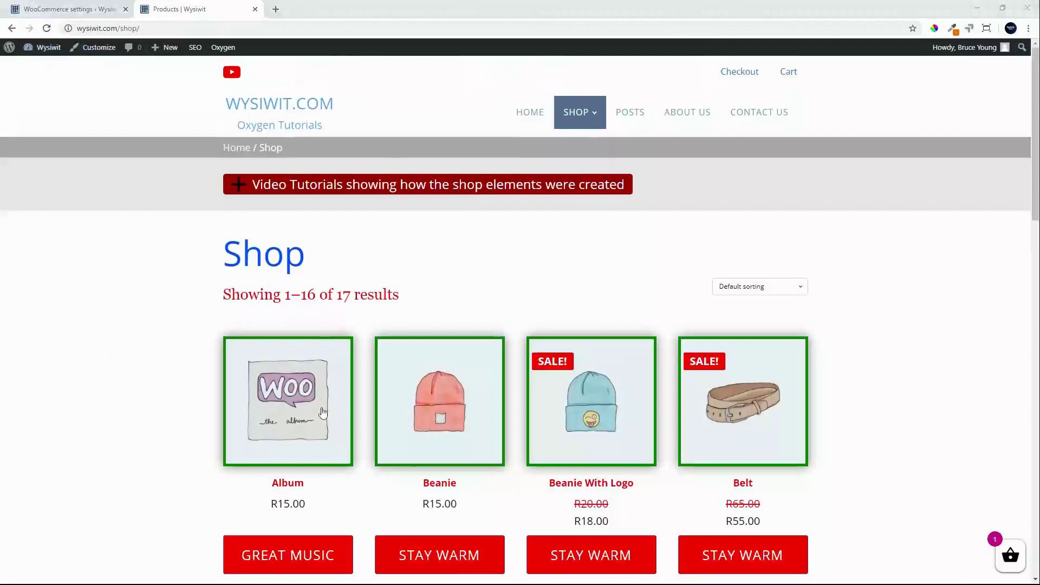
{"action": "scroll", "coordinate": [323, 416], "scroll_direction": "down", "scroll_amount": 3}
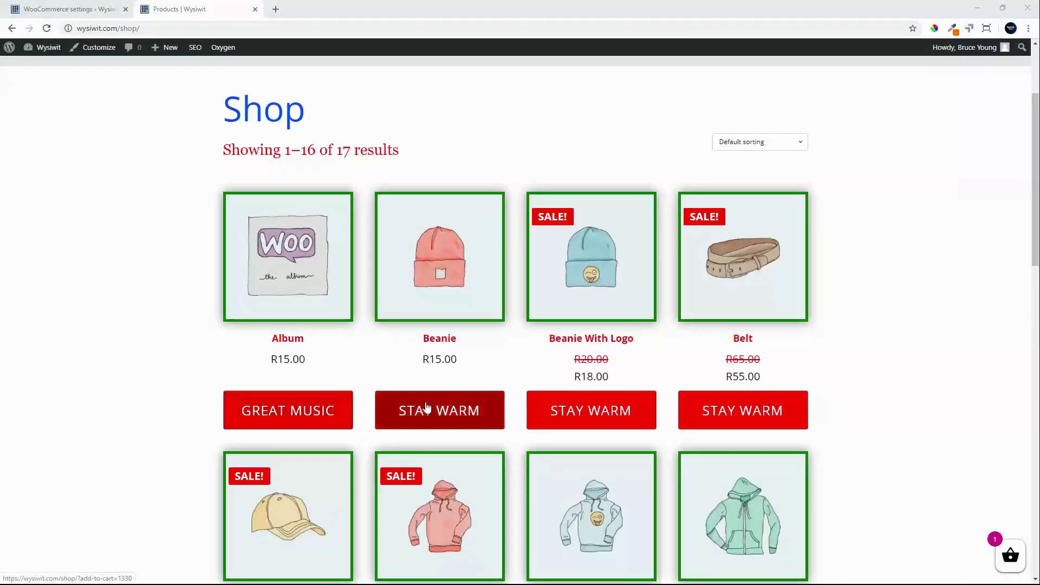
{"action": "left_click", "coordinate": [450, 269]}
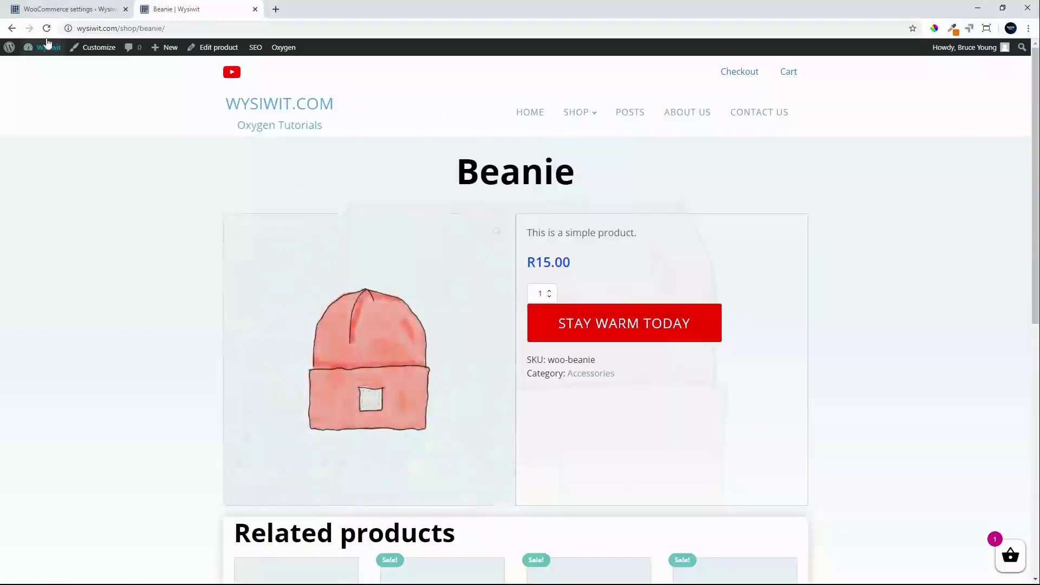
{"action": "left_click", "coordinate": [47, 29]}
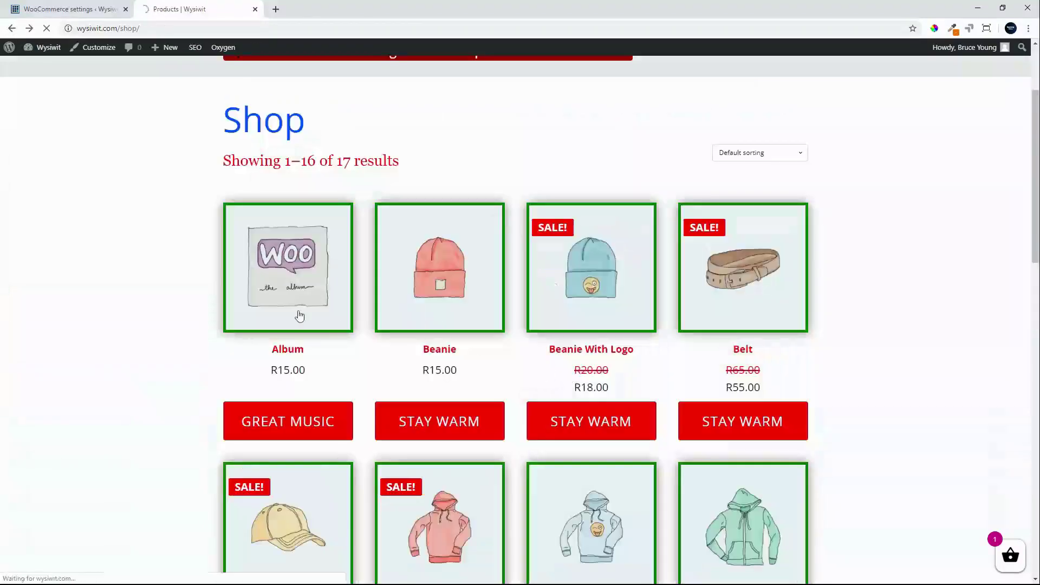
{"action": "left_click", "coordinate": [299, 315]}
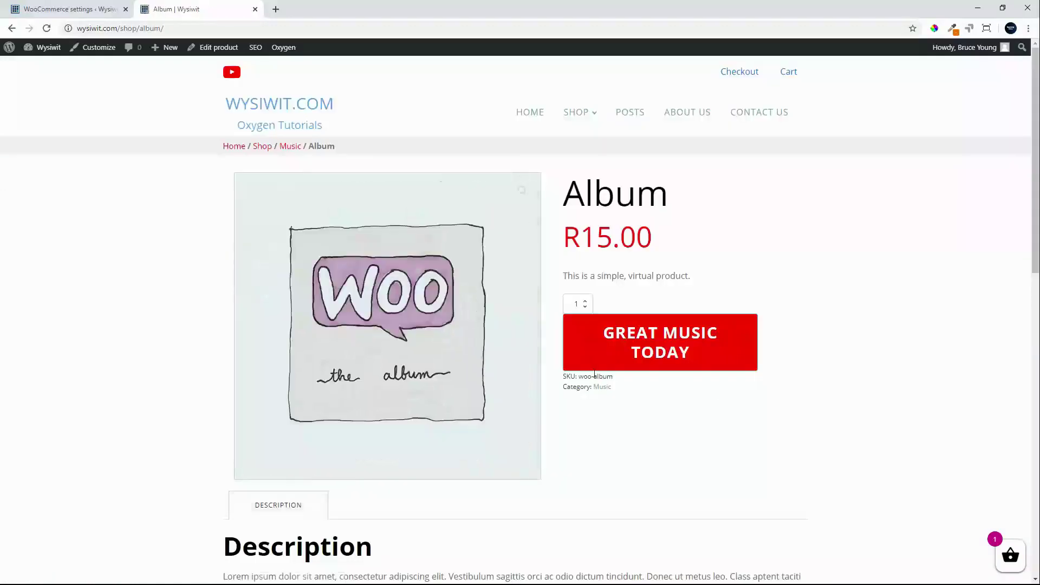
{"action": "left_click", "coordinate": [569, 119]}
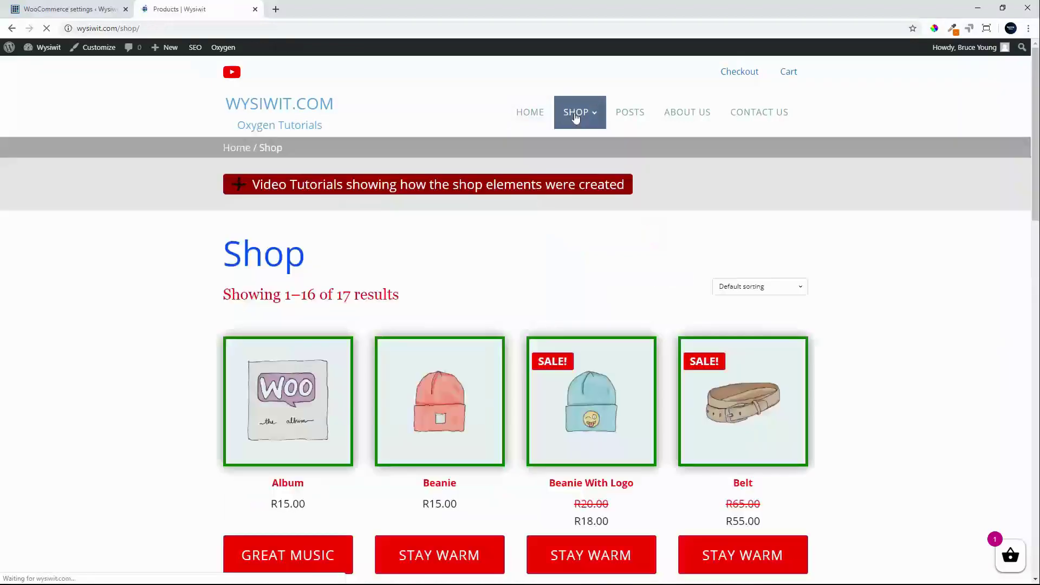
Step: Return to the Add to Cart Button Labels settings and review the per category and per product options
{"action": "left_click", "coordinate": [76, 9]}
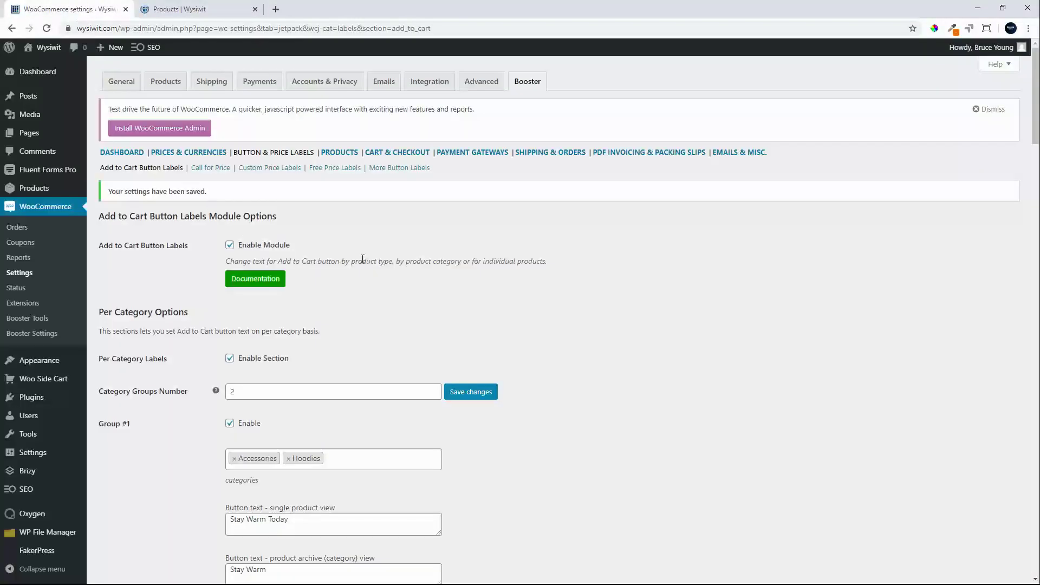
{"action": "scroll", "coordinate": [574, 336], "scroll_direction": "down", "scroll_amount": 5}
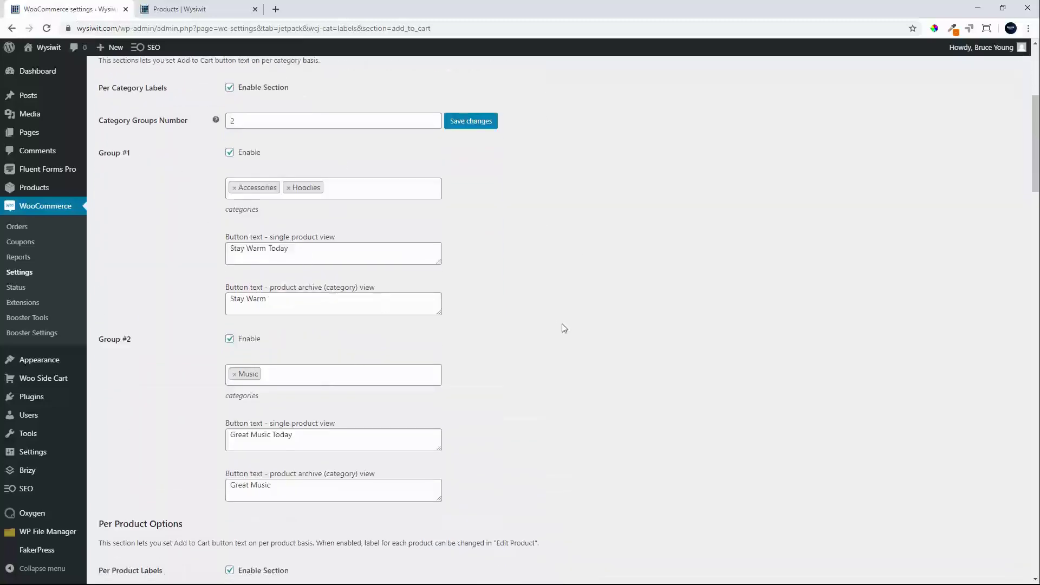
{"action": "scroll", "coordinate": [561, 324], "scroll_direction": "down", "scroll_amount": 1}
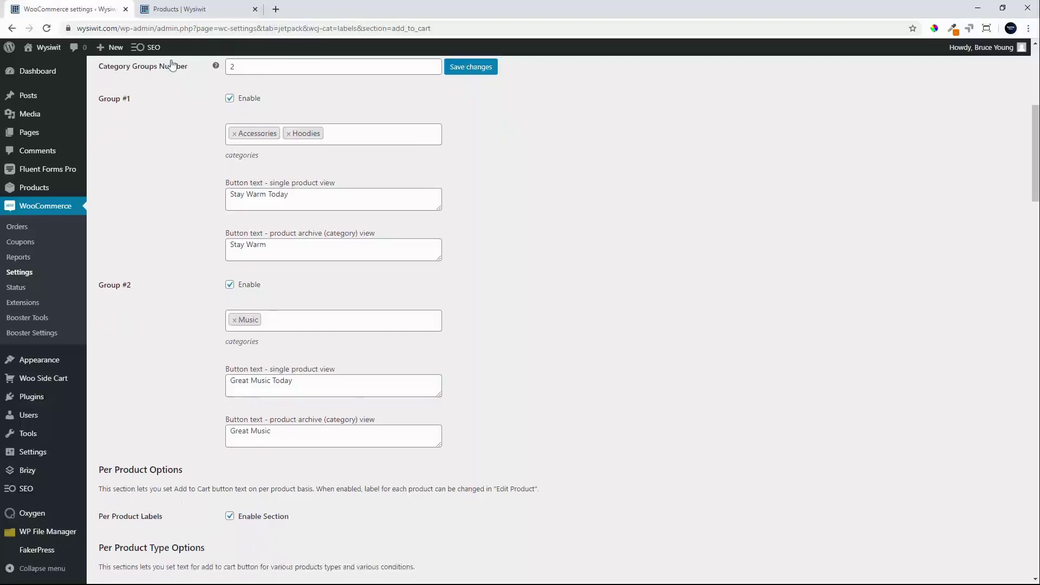
Step: Go to the shop page and open the Beanie with Logo product for editing
{"action": "left_click", "coordinate": [201, 9]}
{"action": "scroll", "coordinate": [492, 289], "scroll_direction": "down", "scroll_amount": 2}
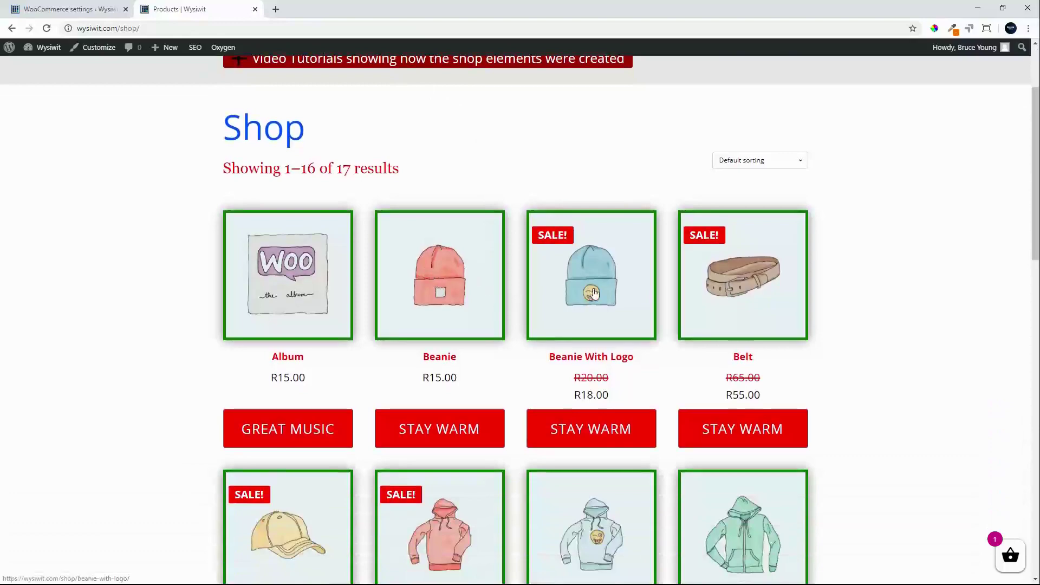
{"action": "left_click", "coordinate": [595, 297]}
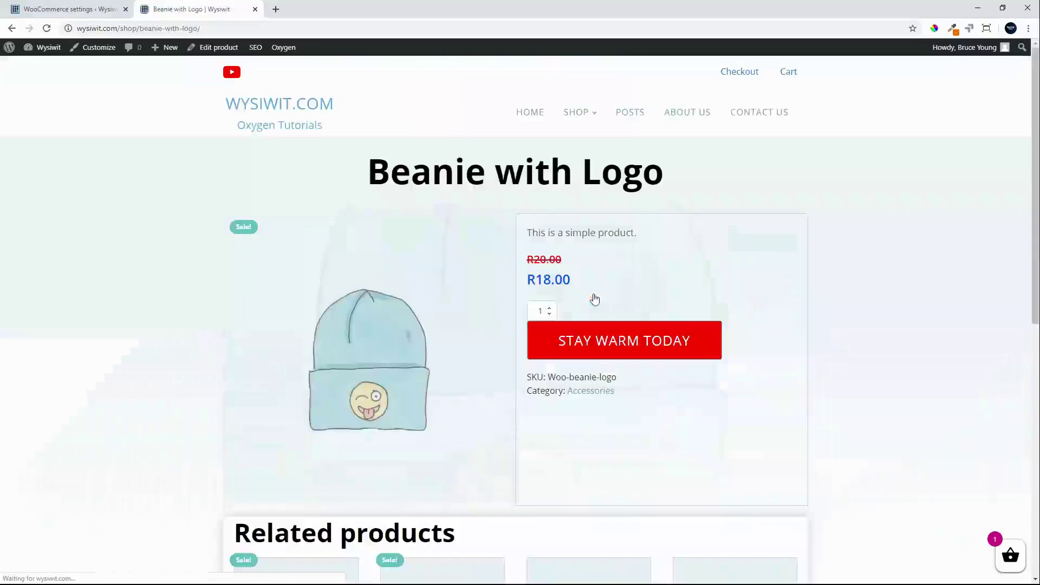
{"action": "left_click", "coordinate": [215, 52]}
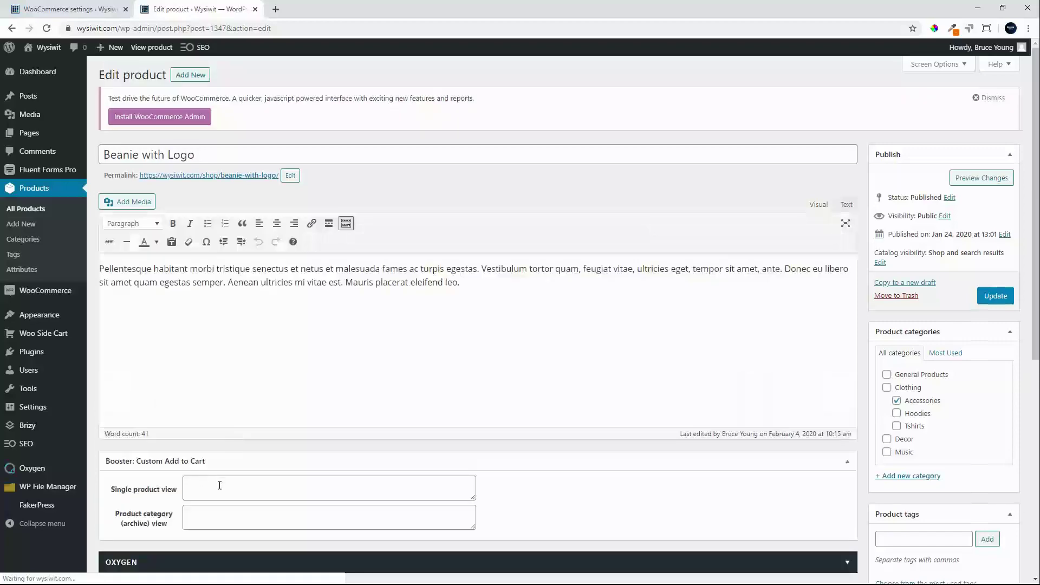
Step: Set the product's custom add to cart text to "Add a logo Today" for single view and "Add a logo" for category view, and update it
{"action": "left_click", "coordinate": [219, 485]}
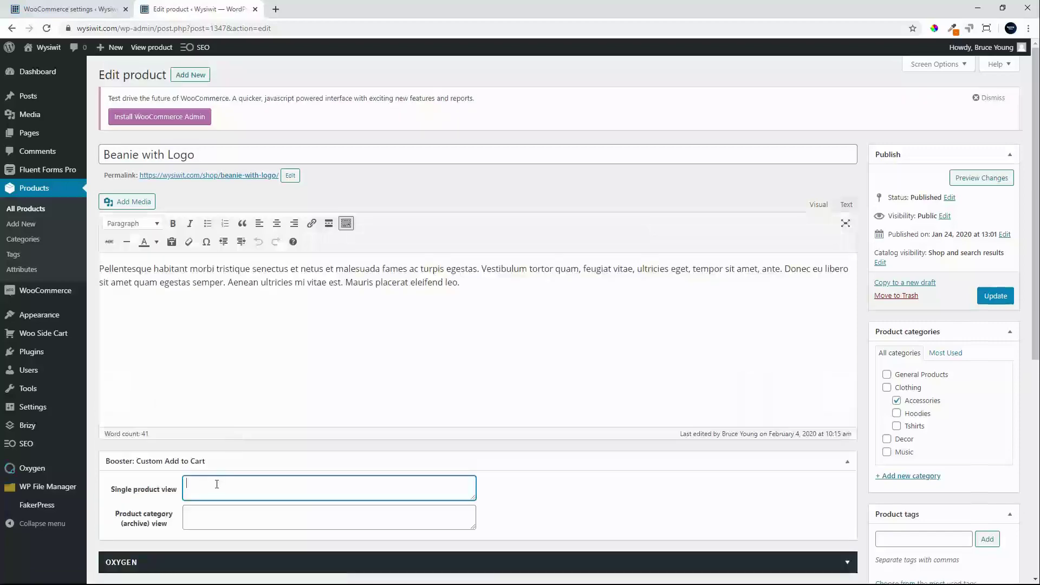
{"action": "type", "text": "Add a logo Today"}
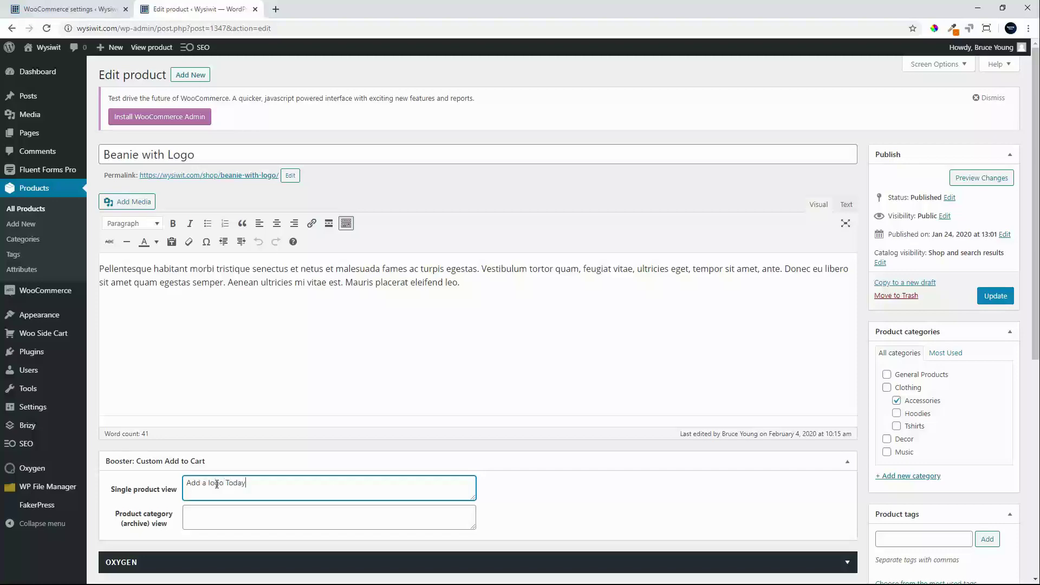
{"action": "left_click", "coordinate": [233, 513]}
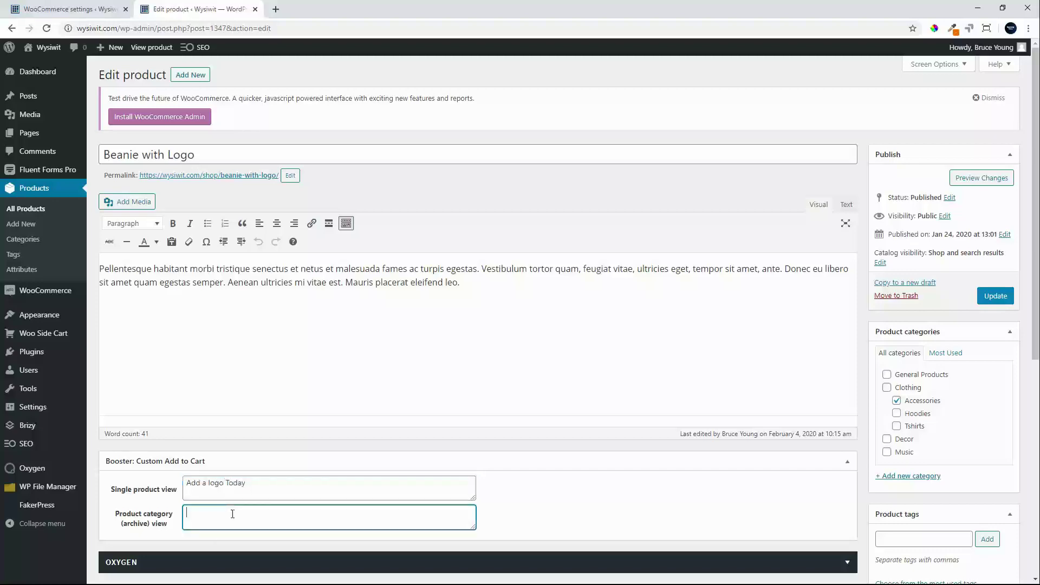
{"action": "type", "text": "Add a logo"}
{"action": "left_click", "coordinate": [995, 295]}
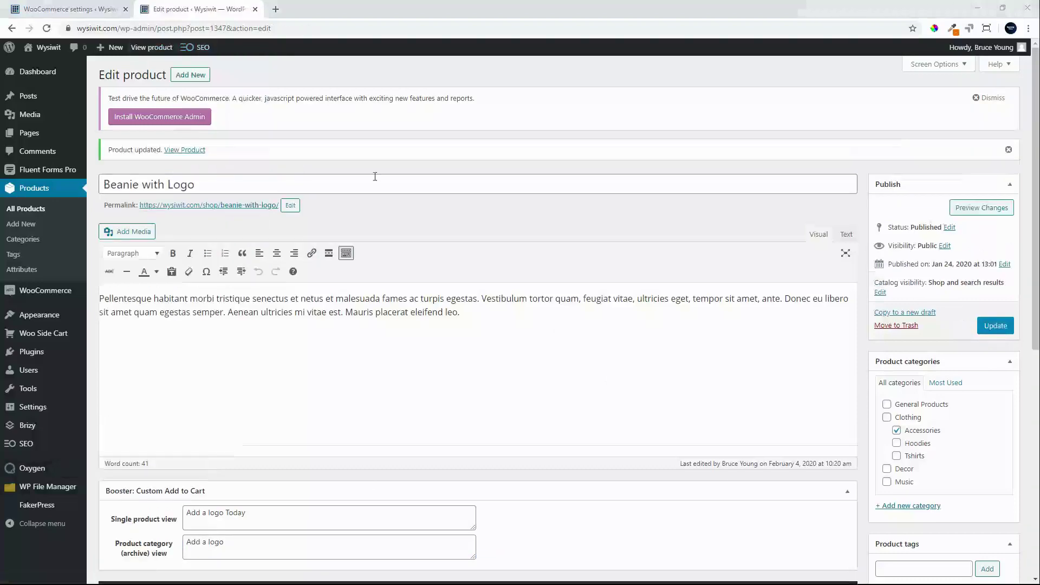
Step: Check the Beanie with Logo button label on its product page and on the shop page
{"action": "left_click", "coordinate": [153, 47]}
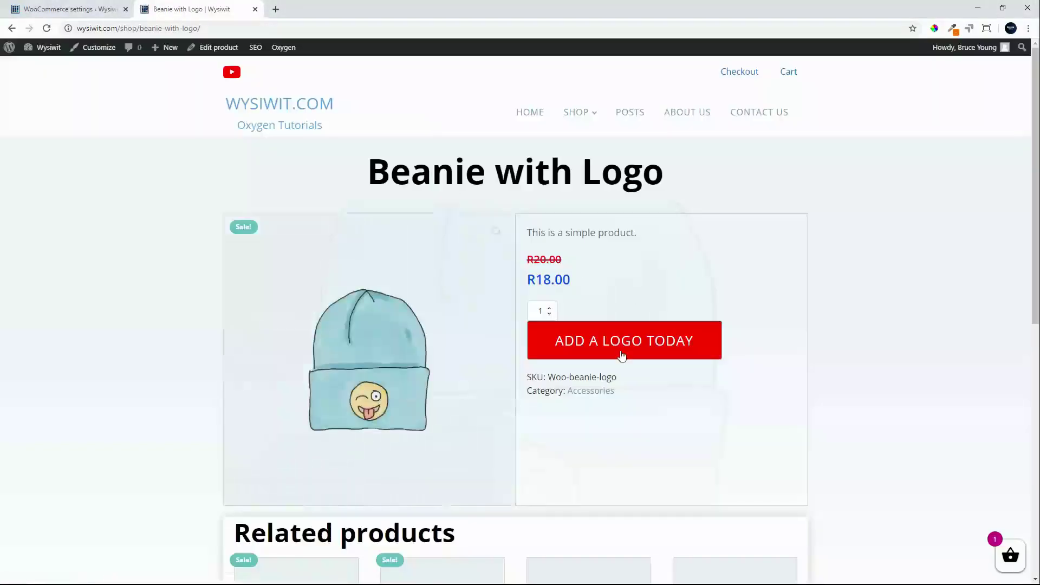
{"action": "mouse_move", "coordinate": [577, 124]}
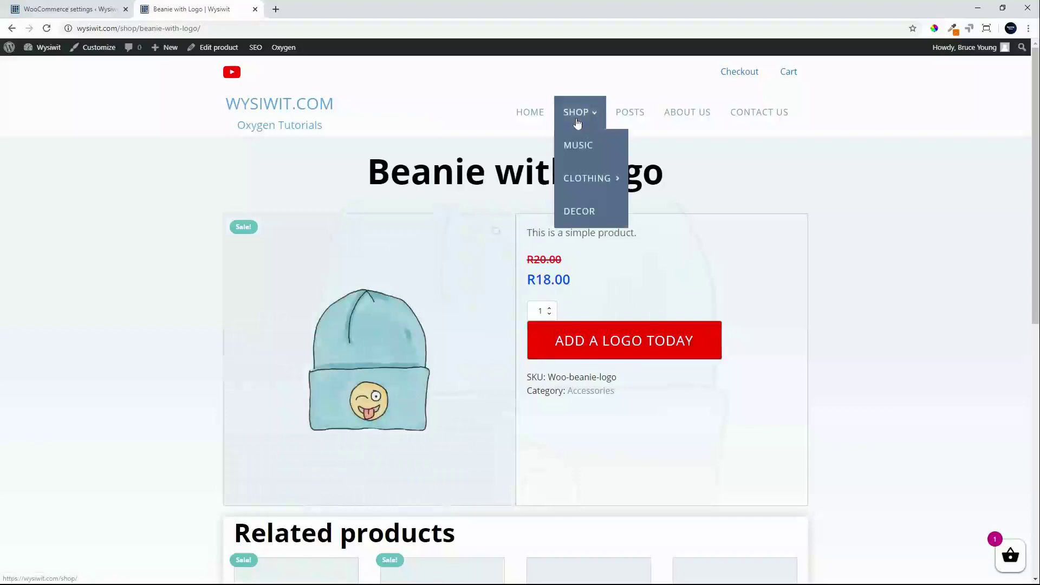
{"action": "left_click", "coordinate": [577, 122]}
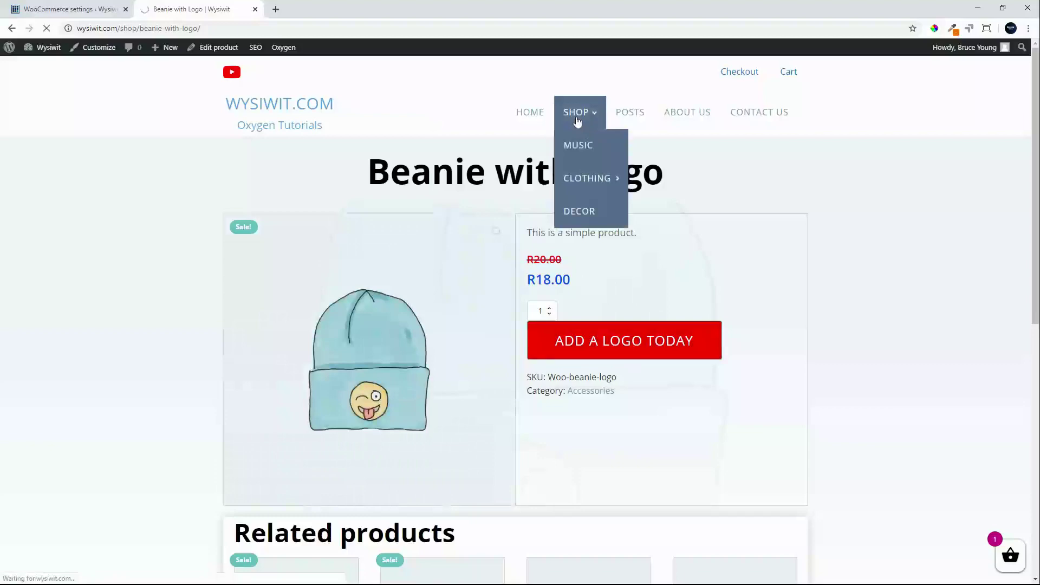
{"action": "scroll", "coordinate": [628, 308], "scroll_direction": "down", "scroll_amount": 3}
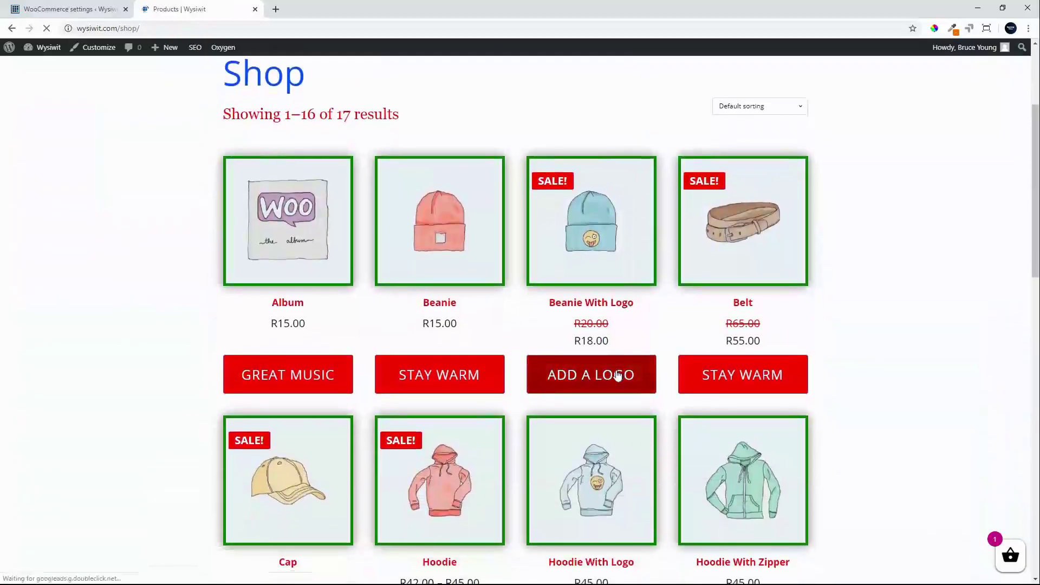
Step: Remove the Accessories category from Group #1 in the label settings, save the changes, and reload the shop page to check
{"action": "left_click", "coordinate": [64, 9]}
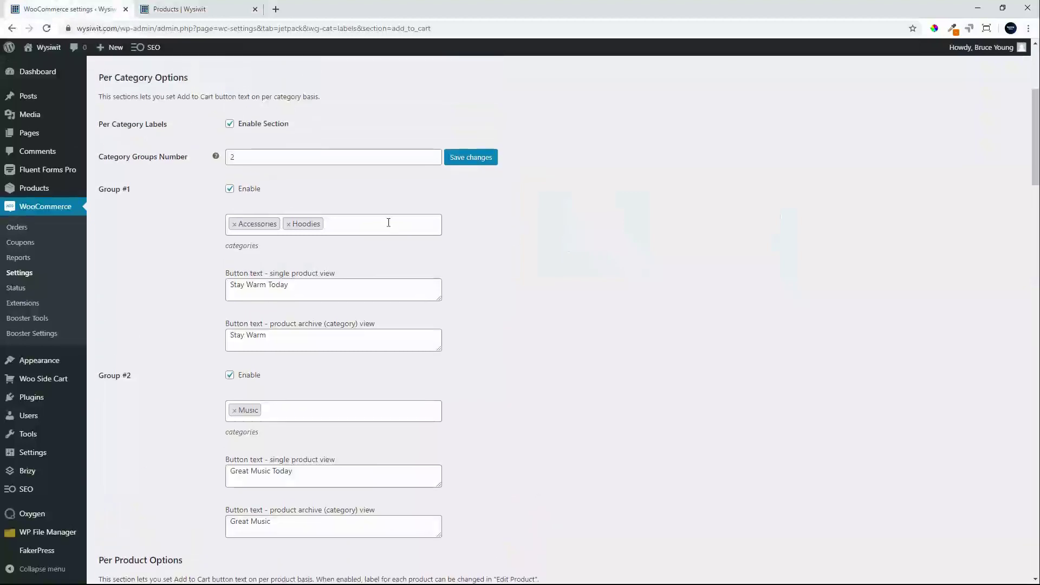
{"action": "left_click", "coordinate": [234, 225]}
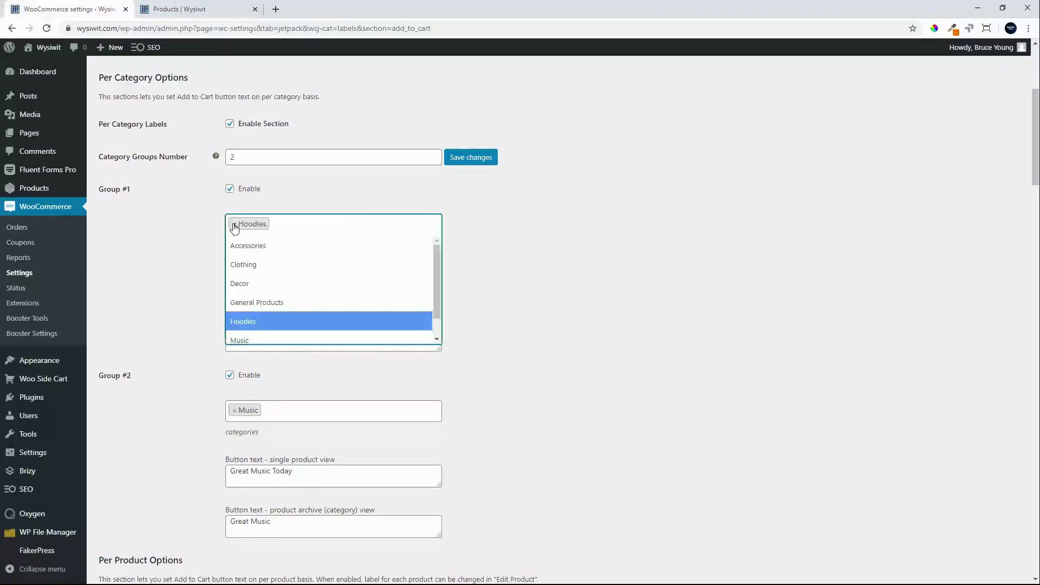
{"action": "left_click", "coordinate": [524, 265]}
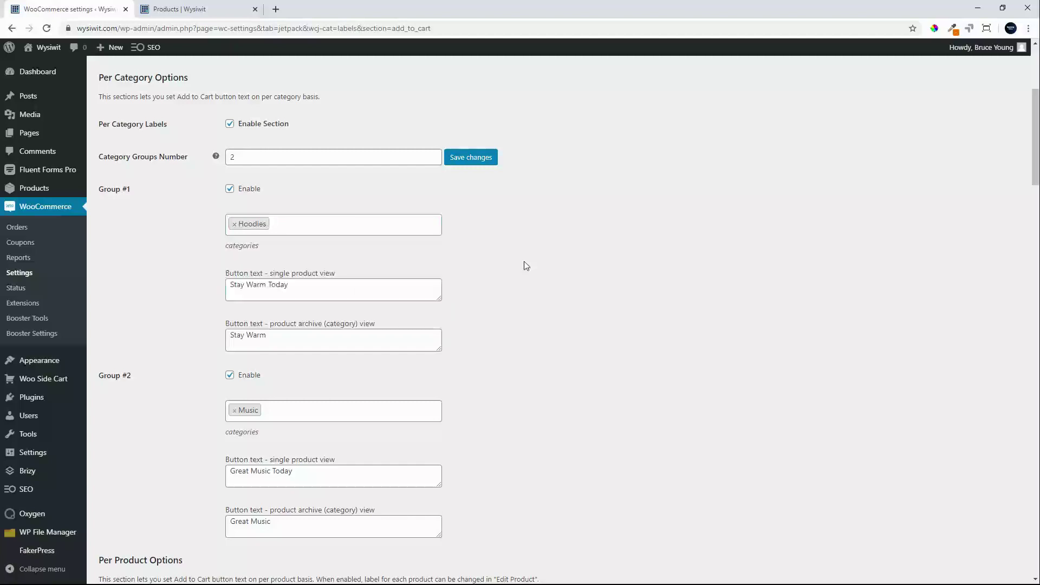
{"action": "left_click", "coordinate": [477, 157]}
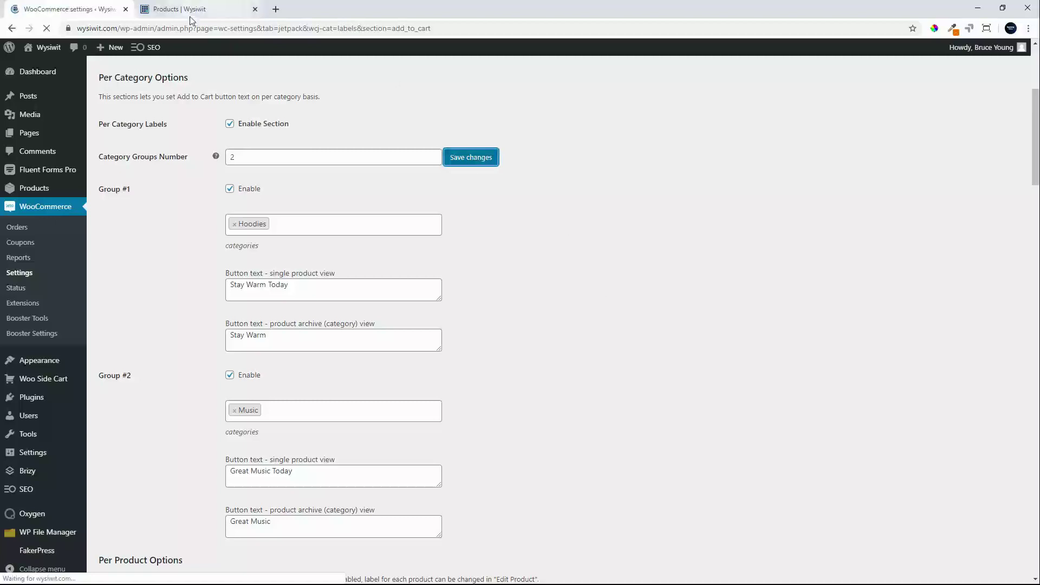
{"action": "left_click", "coordinate": [190, 15]}
{"action": "left_click", "coordinate": [47, 28]}
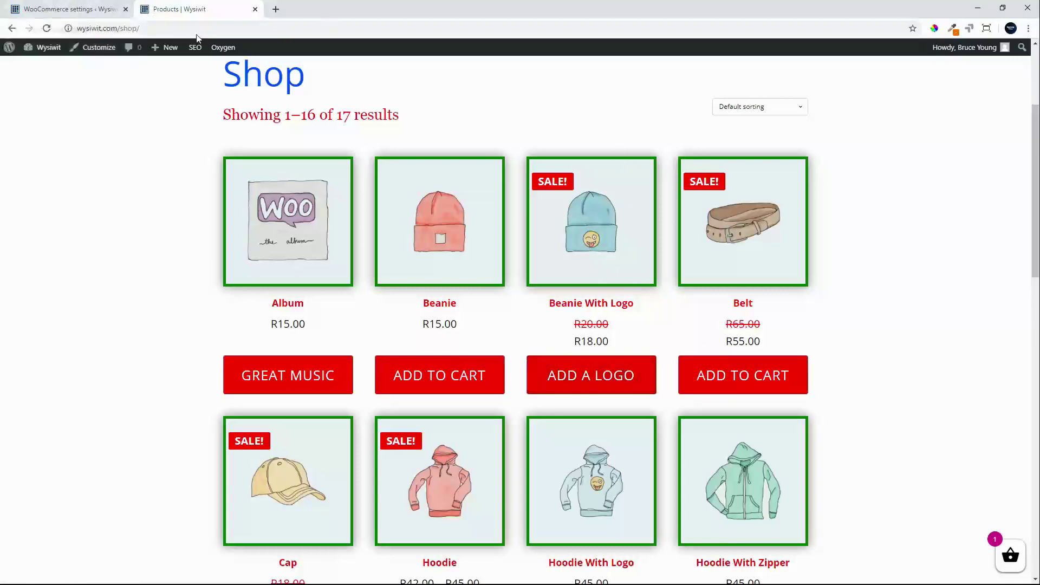
Step: Add the Accessories category back to Group #1 in the label settings and save the changes
{"action": "left_click", "coordinate": [64, 9]}
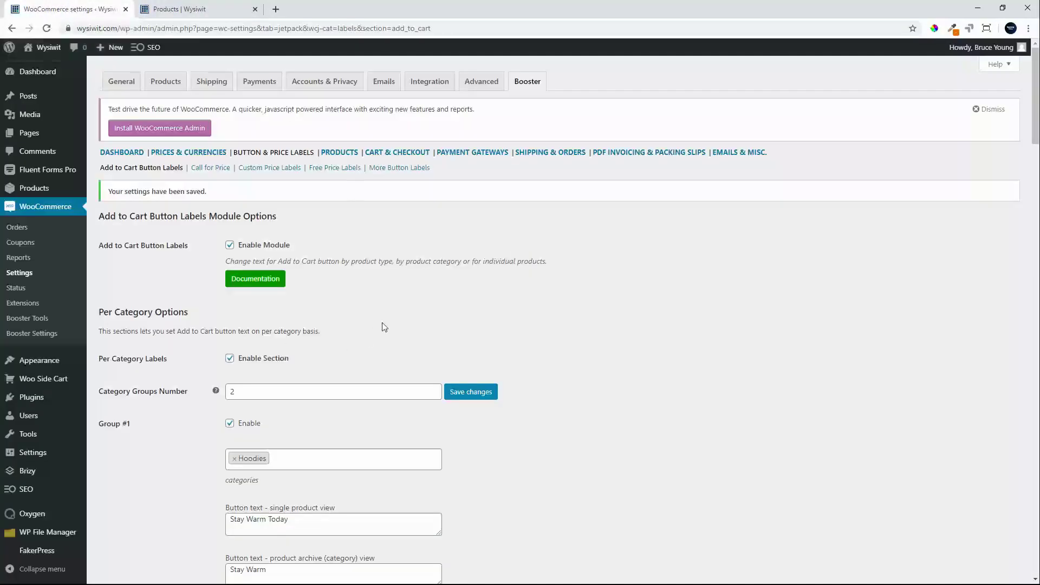
{"action": "scroll", "coordinate": [381, 323], "scroll_direction": "down", "scroll_amount": 2}
{"action": "left_click", "coordinate": [293, 336]}
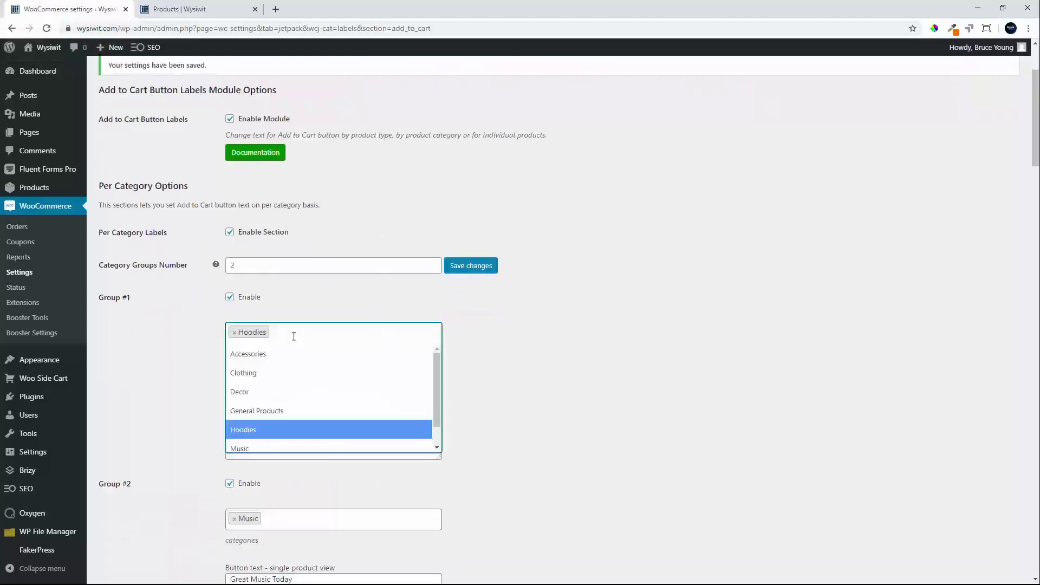
{"action": "left_click", "coordinate": [279, 353]}
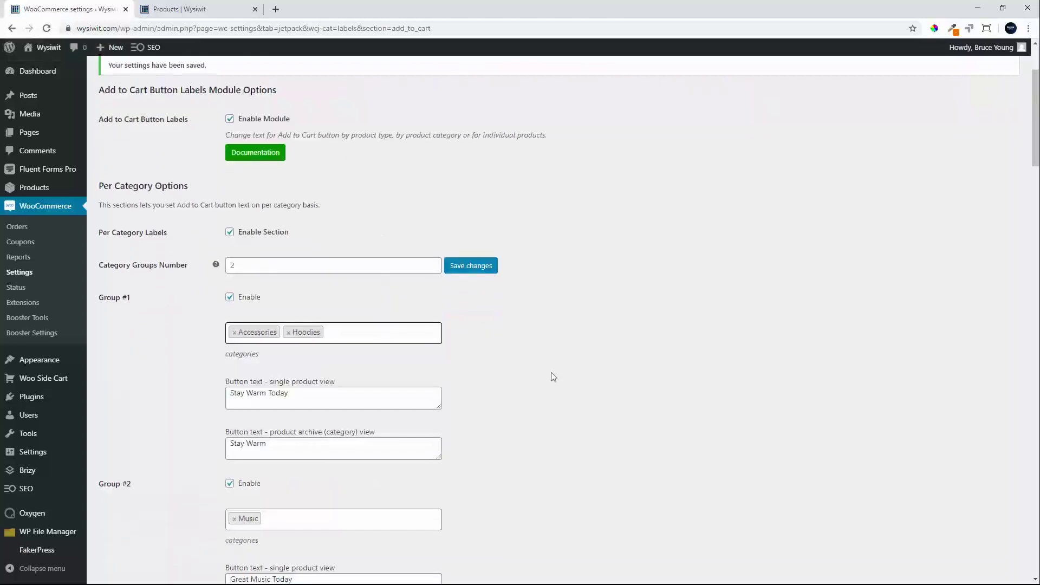
{"action": "scroll", "coordinate": [550, 372], "scroll_direction": "down", "scroll_amount": 2}
{"action": "left_click", "coordinate": [478, 179]}
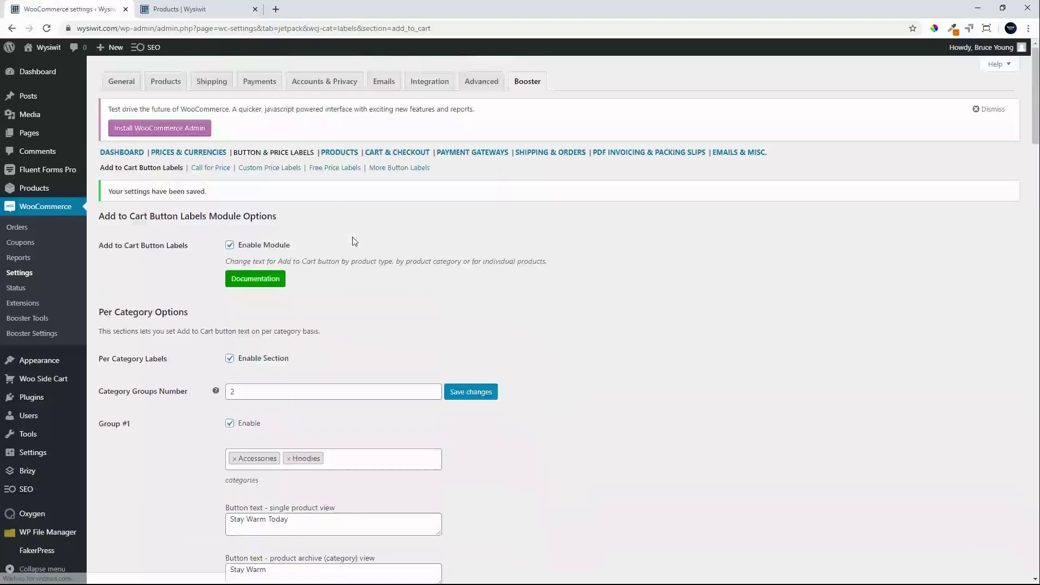
Step: Enable the Per Product Type Labels section
{"action": "scroll", "coordinate": [649, 341], "scroll_direction": "down", "scroll_amount": 5}
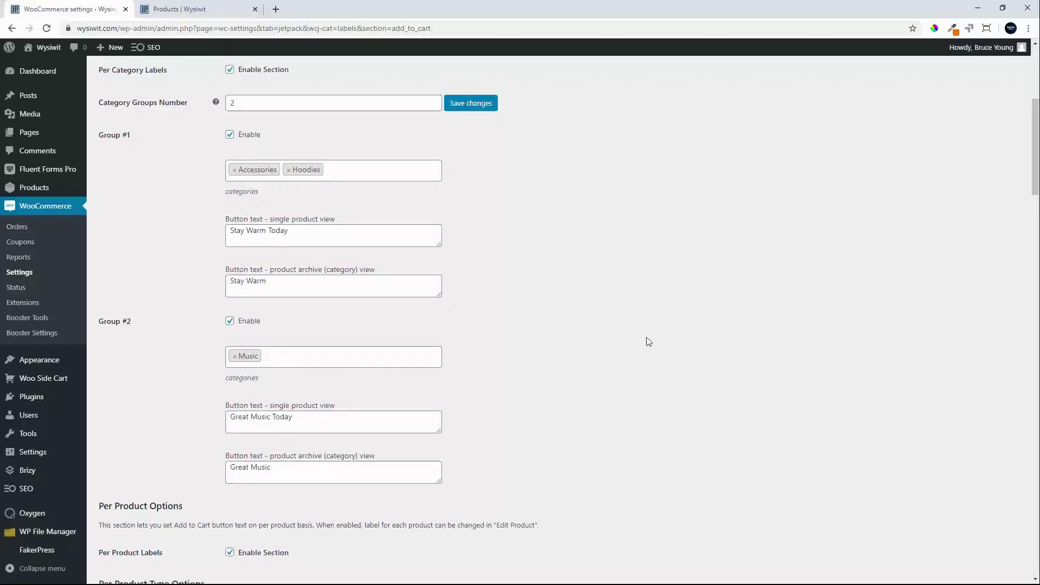
{"action": "scroll", "coordinate": [649, 341], "scroll_direction": "down", "scroll_amount": 1}
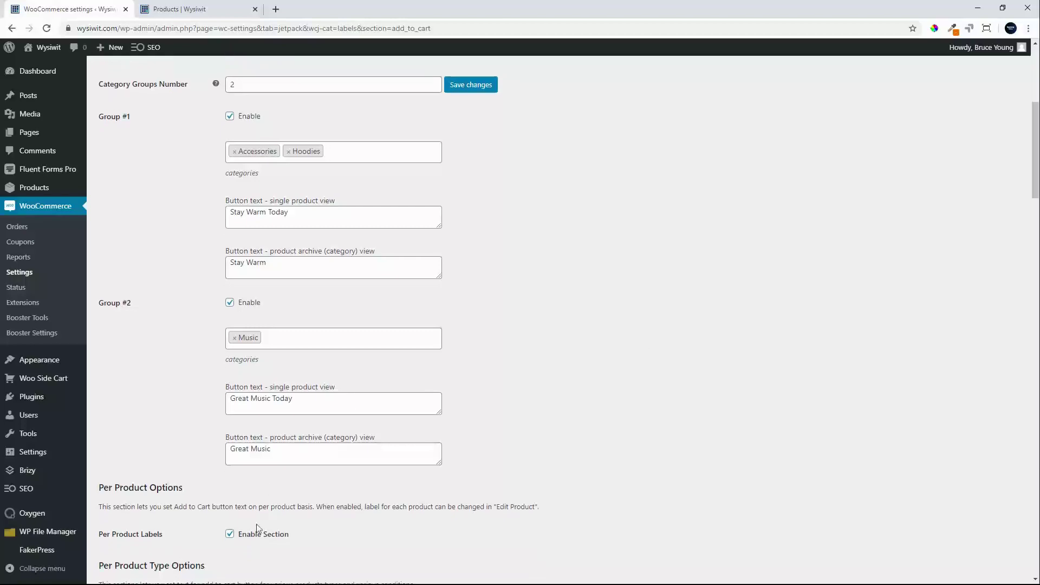
{"action": "scroll", "coordinate": [257, 528], "scroll_direction": "down", "scroll_amount": 4}
{"action": "scroll", "coordinate": [581, 451], "scroll_direction": "down", "scroll_amount": 5}
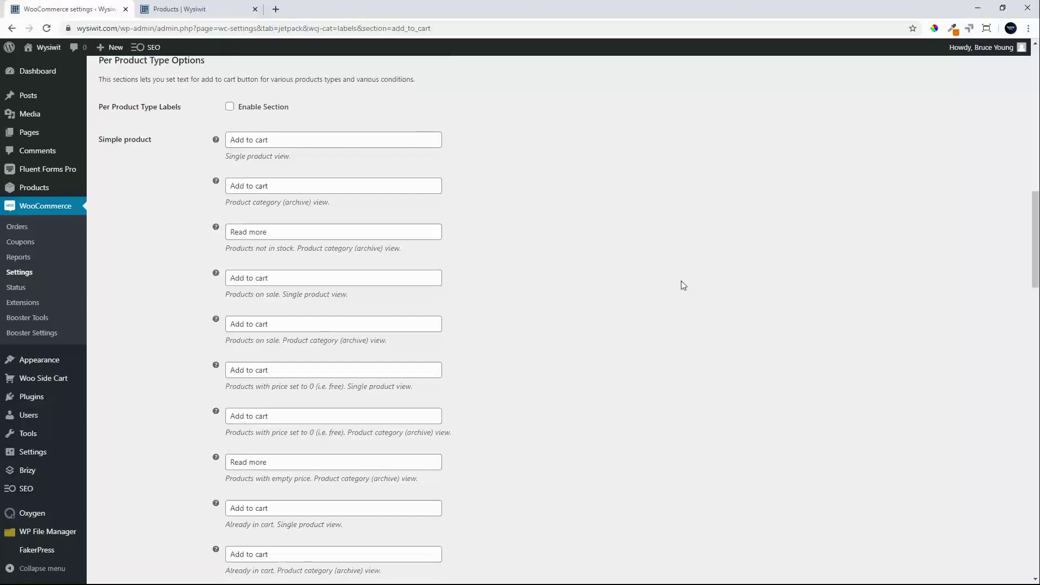
{"action": "left_click", "coordinate": [236, 108]}
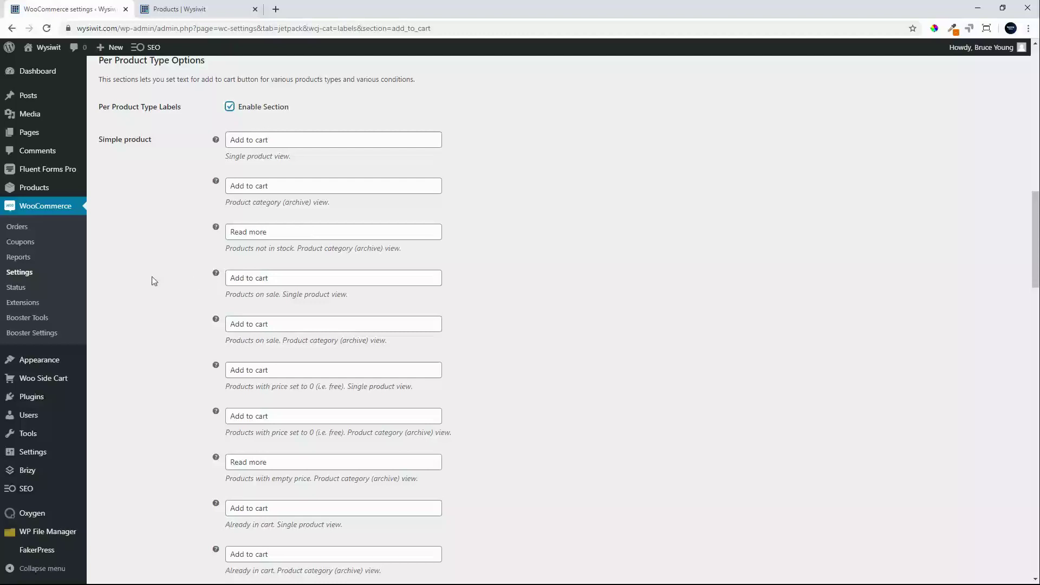
Step: Review the button texts for simple, variable, external and grouped products, and save the changes
{"action": "scroll", "coordinate": [153, 277], "scroll_direction": "down", "scroll_amount": 6}
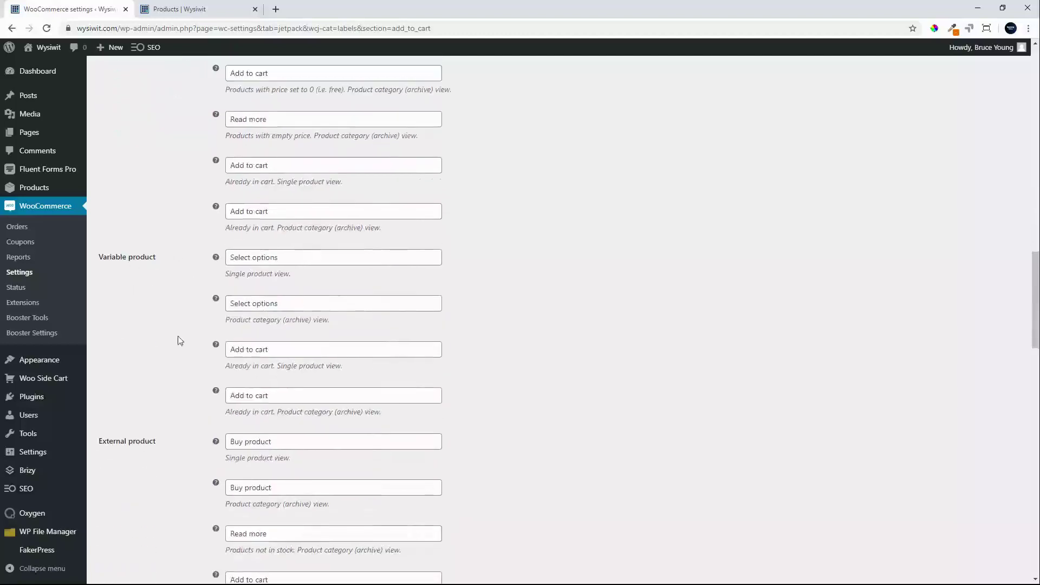
{"action": "scroll", "coordinate": [173, 336], "scroll_direction": "down", "scroll_amount": 5}
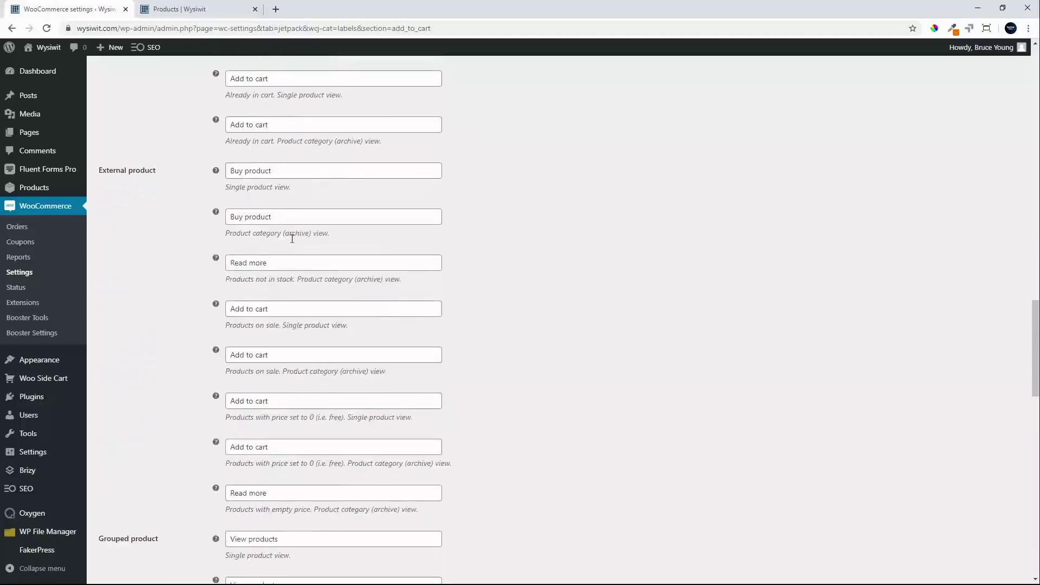
{"action": "scroll", "coordinate": [176, 356], "scroll_direction": "down", "scroll_amount": 4}
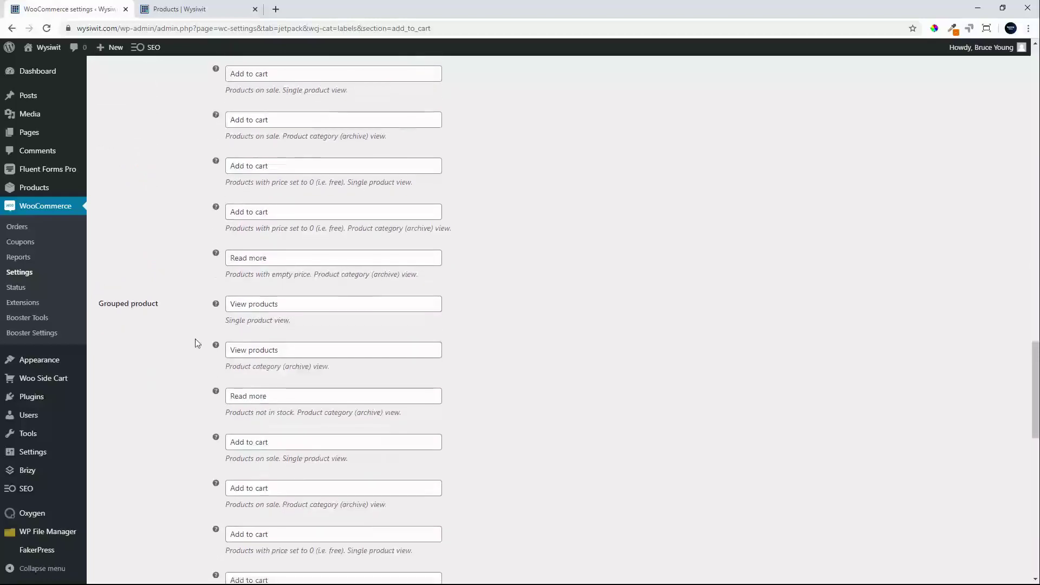
{"action": "scroll", "coordinate": [162, 374], "scroll_direction": "down", "scroll_amount": 1}
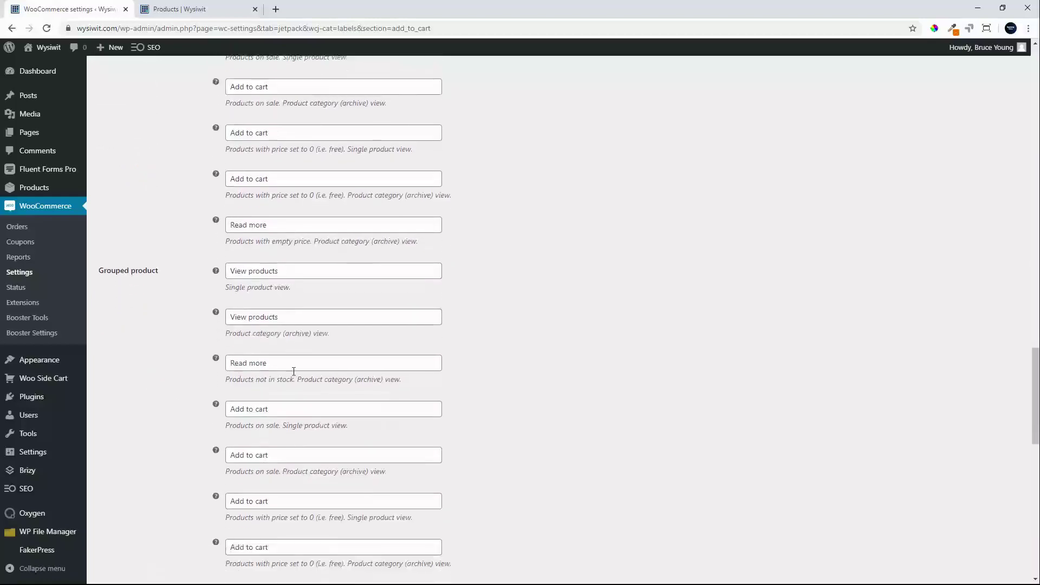
{"action": "scroll", "coordinate": [187, 344], "scroll_direction": "up", "scroll_amount": 4}
{"action": "scroll", "coordinate": [187, 341], "scroll_direction": "up", "scroll_amount": 10}
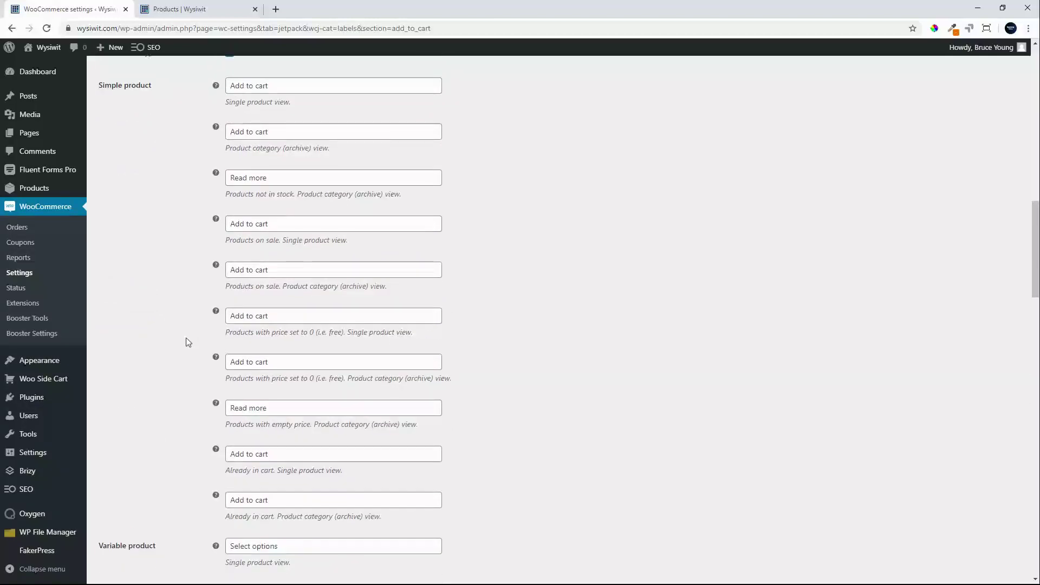
{"action": "scroll", "coordinate": [186, 341], "scroll_direction": "up", "scroll_amount": 10}
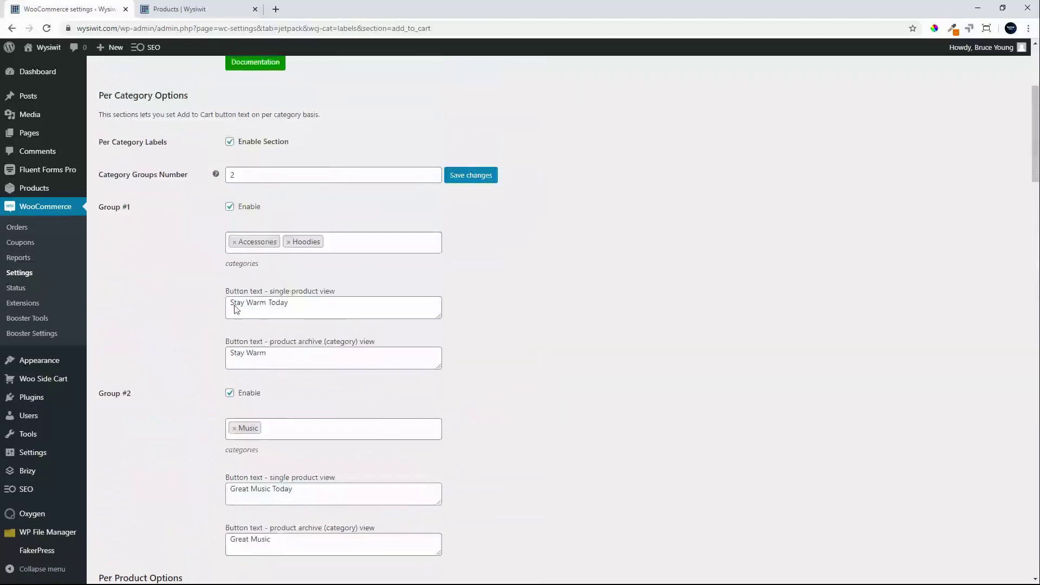
{"action": "left_click", "coordinate": [470, 175]}
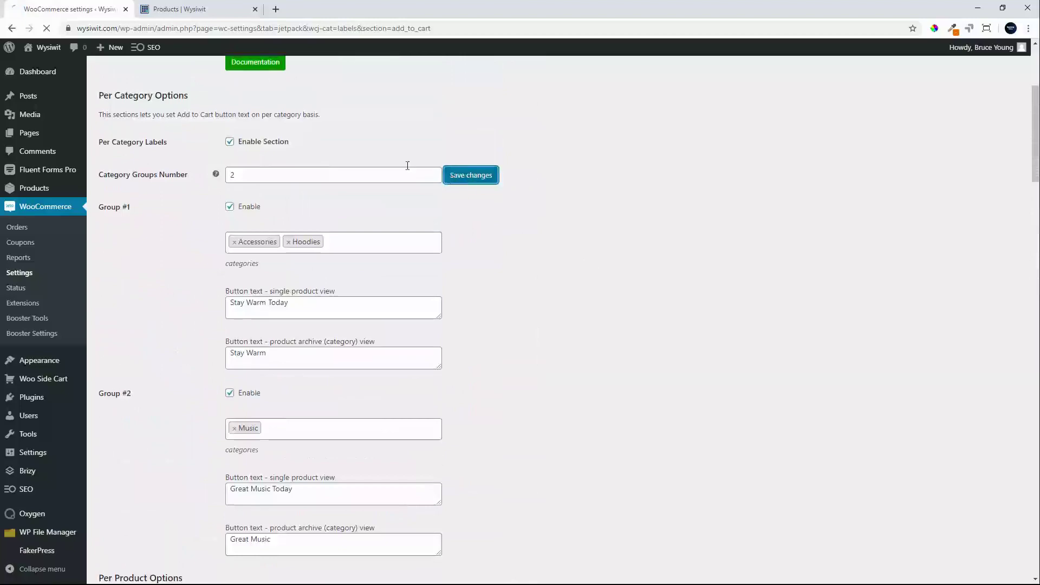
Step: Reload the shop page and check the button labels of the Logo Collection and V-Neck T-Shirt products
{"action": "left_click", "coordinate": [194, 10]}
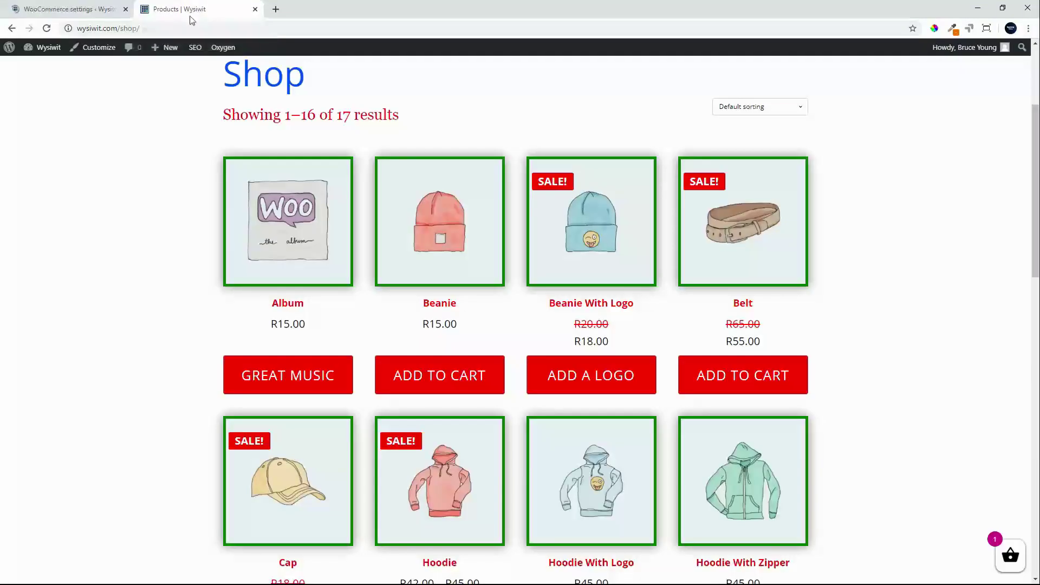
{"action": "left_click", "coordinate": [46, 28]}
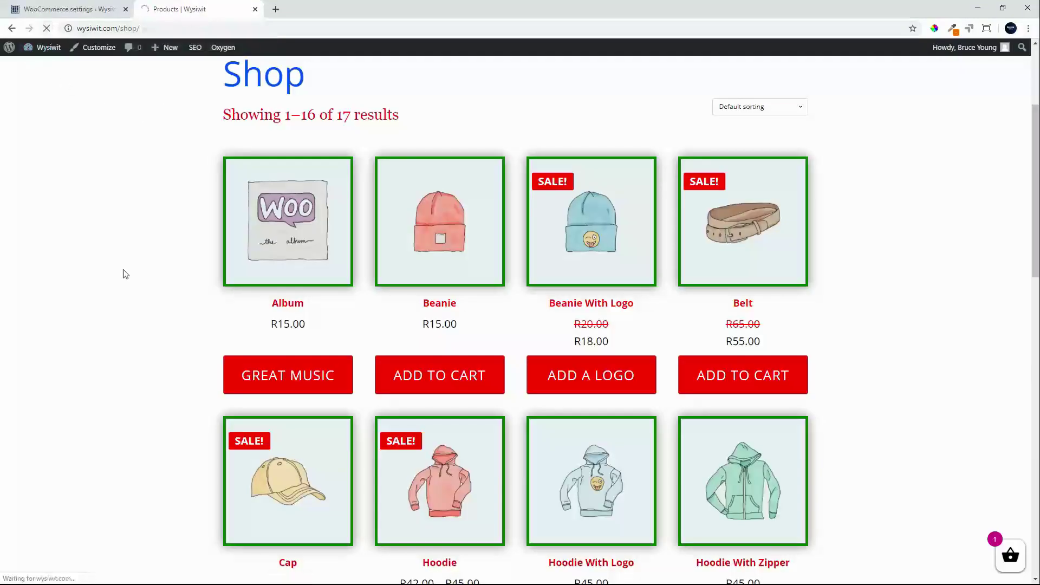
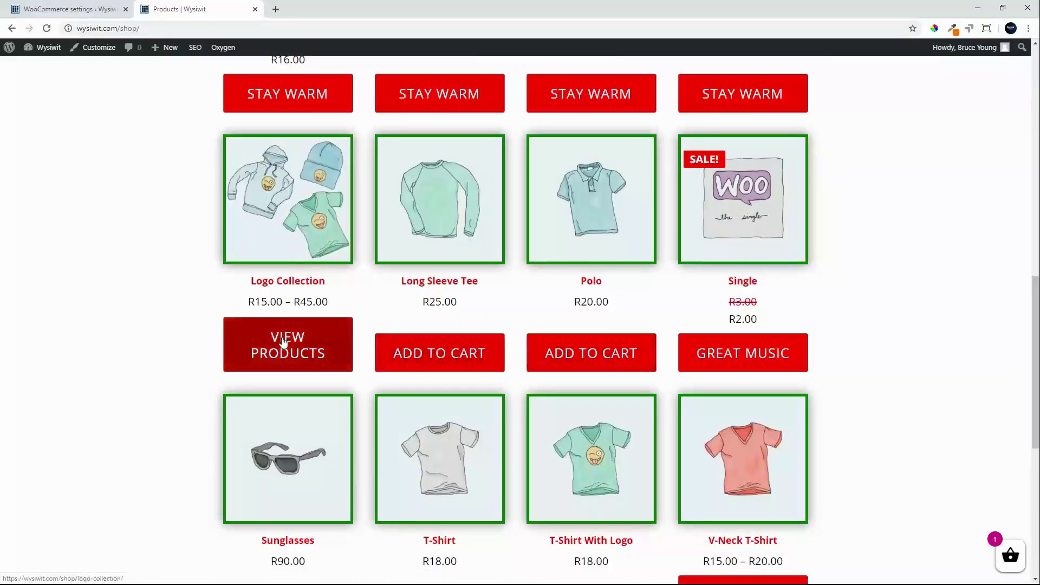
{"action": "scroll", "coordinate": [730, 484], "scroll_direction": "down", "scroll_amount": 2}
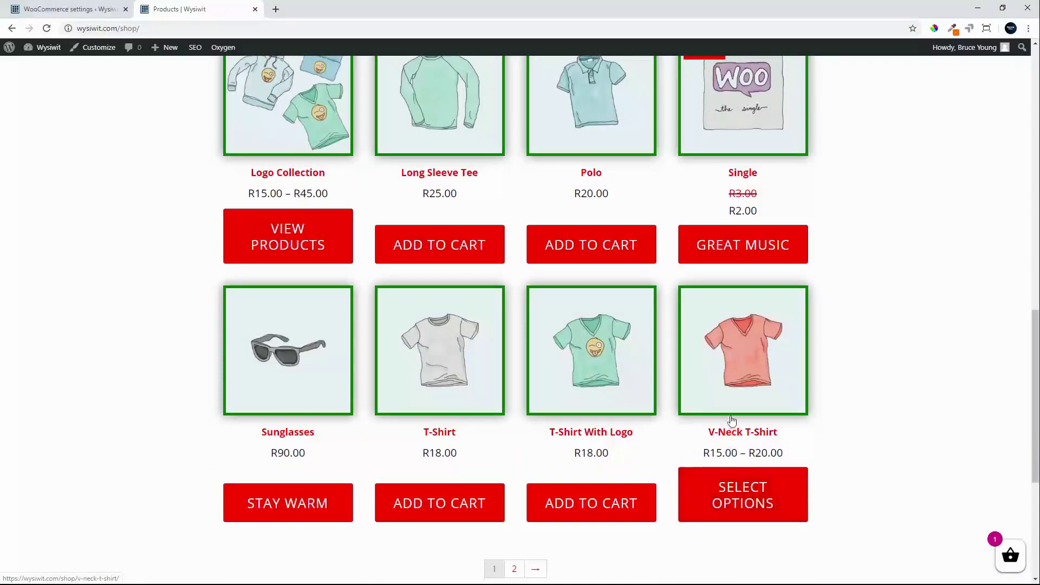
Step: Return to the WooCommerce settings and set the simple product's single product view text to "Add to Basket"
{"action": "scroll", "coordinate": [731, 423], "scroll_direction": "up", "scroll_amount": 5}
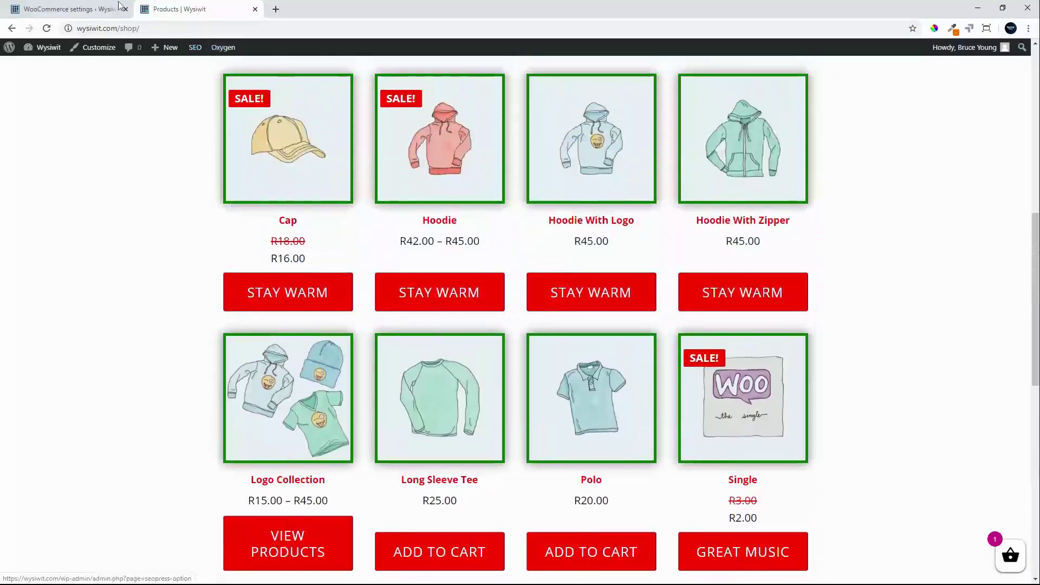
{"action": "left_click", "coordinate": [81, 9]}
{"action": "scroll", "coordinate": [376, 349], "scroll_direction": "down", "scroll_amount": 12}
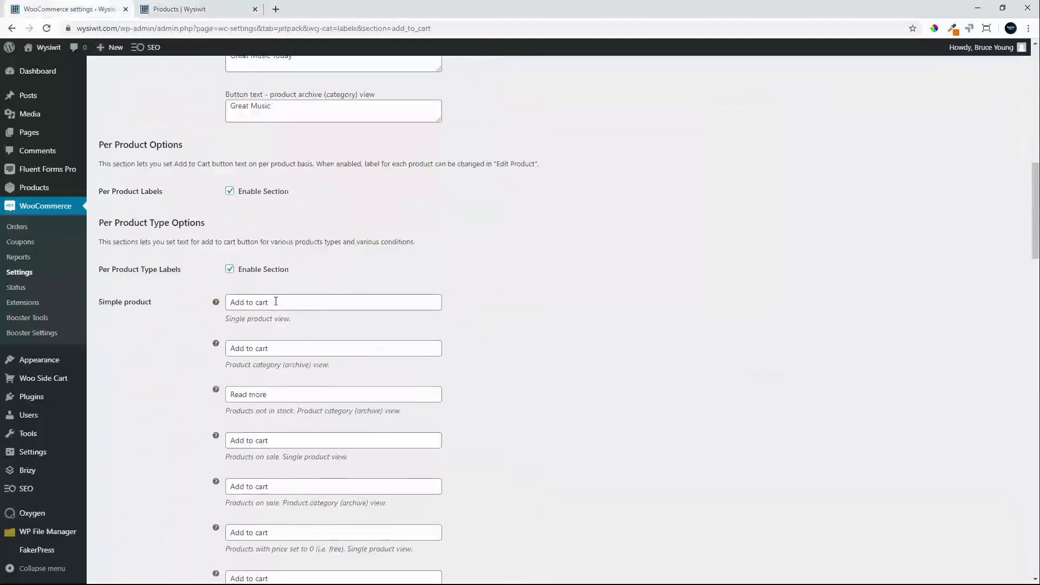
{"action": "mouse_move", "coordinate": [271, 302]}
{"action": "left_mouse_down"}
{"action": "mouse_move", "coordinate": [244, 301]}
{"action": "mouse_move", "coordinate": [270, 301]}
{"action": "mouse_move", "coordinate": [260, 297]}
{"action": "left_mouse_up"}
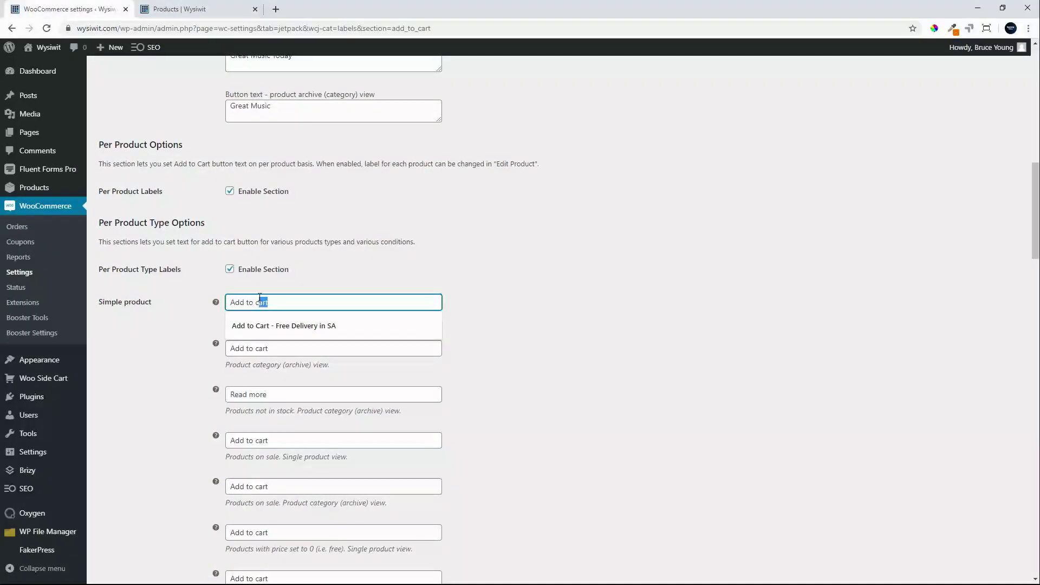
{"action": "key", "text": "BackSpace"}
{"action": "key", "text": "BackSpace"}
{"action": "type", "text": "asket"}
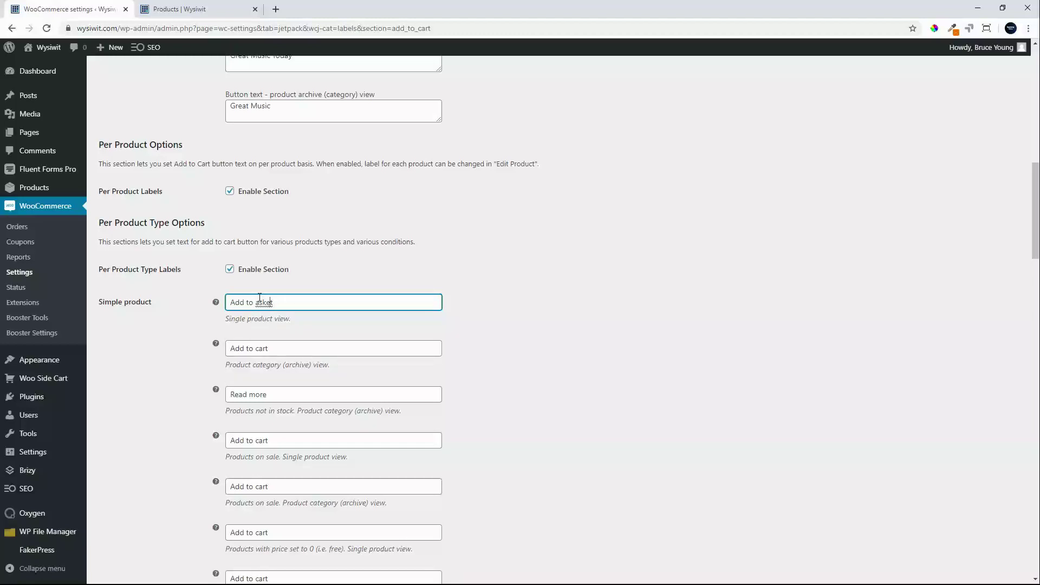
{"action": "type", "text": "B"}
Step: Set the simple product's product category (archive) view text to "Add to Basket"
{"action": "double_click", "coordinate": [260, 348]}
{"action": "type", "text": "Bask"}
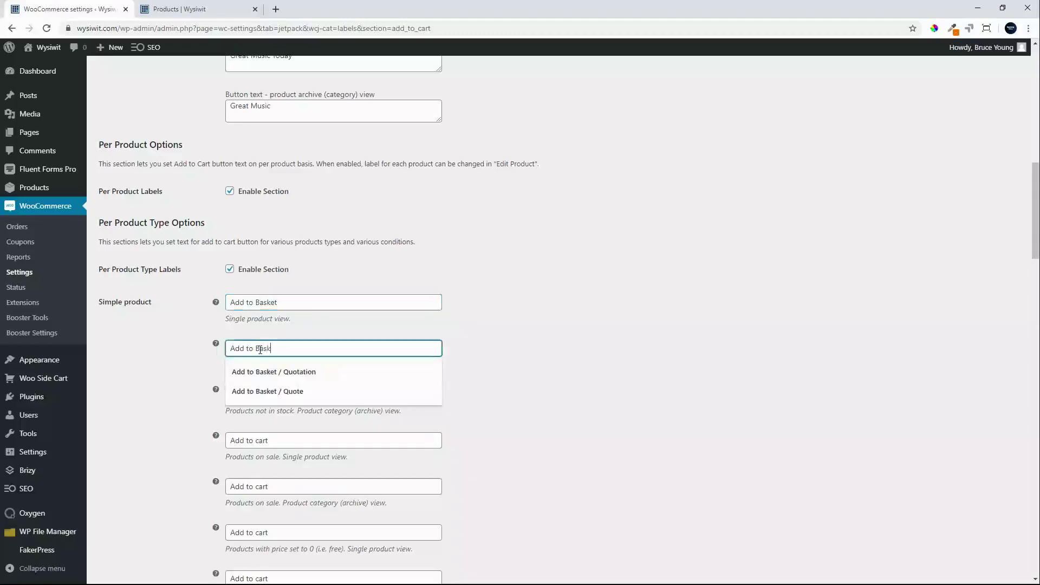
{"action": "type", "text": "et"}
{"action": "left_click", "coordinate": [607, 295]}
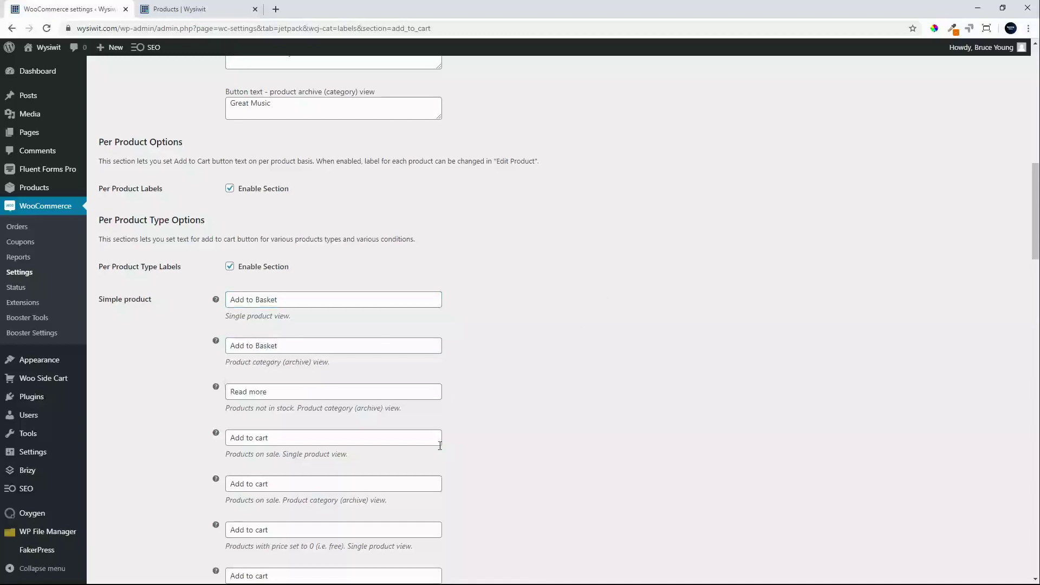
Step: Set the simple product's text for products on sale in single product view to "Add to SALE Basket"
{"action": "scroll", "coordinate": [439, 445], "scroll_direction": "down", "scroll_amount": 3}
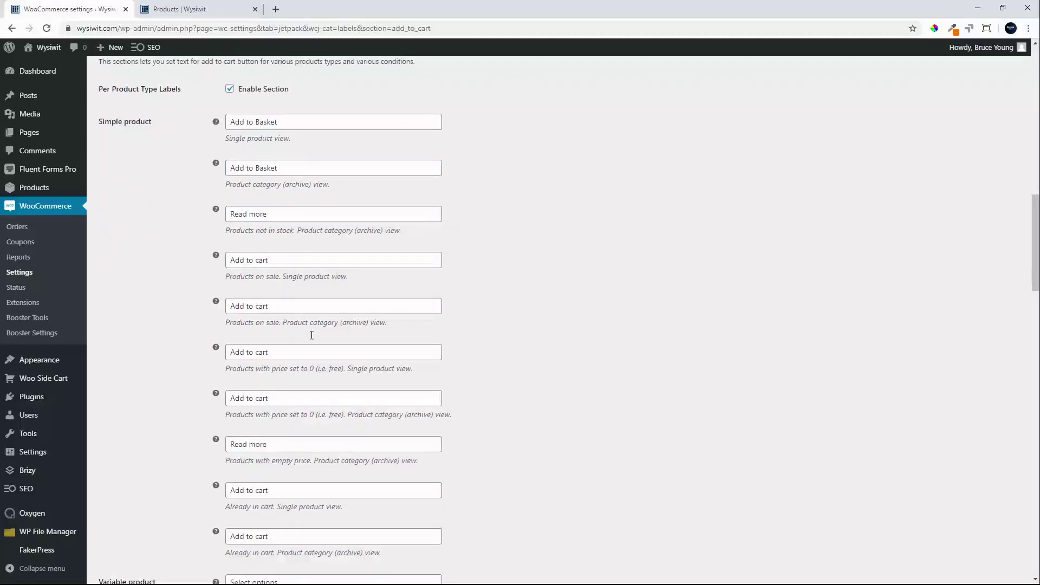
{"action": "double_click", "coordinate": [262, 261]}
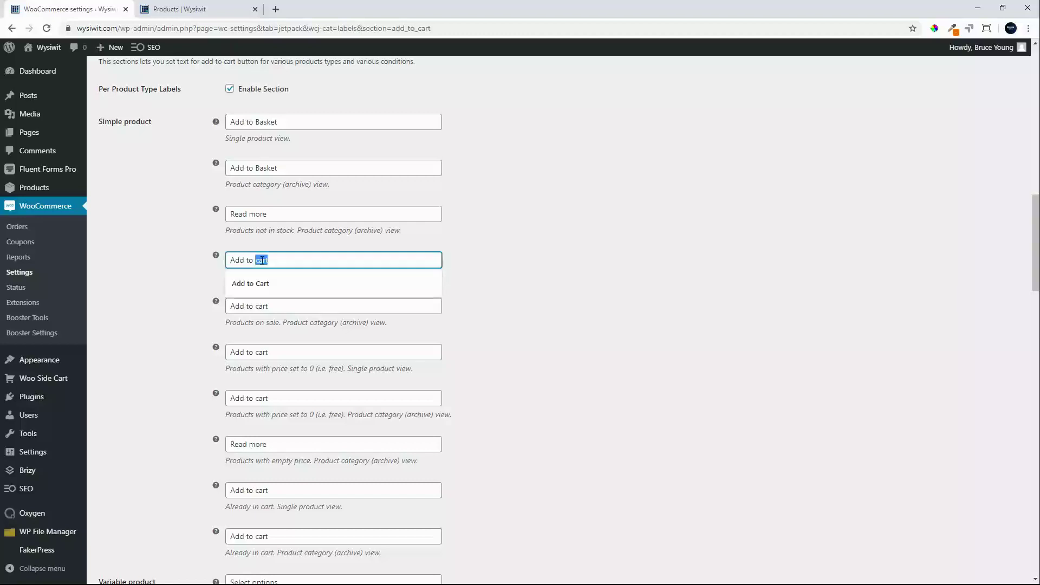
{"action": "type", "text": "Sa"}
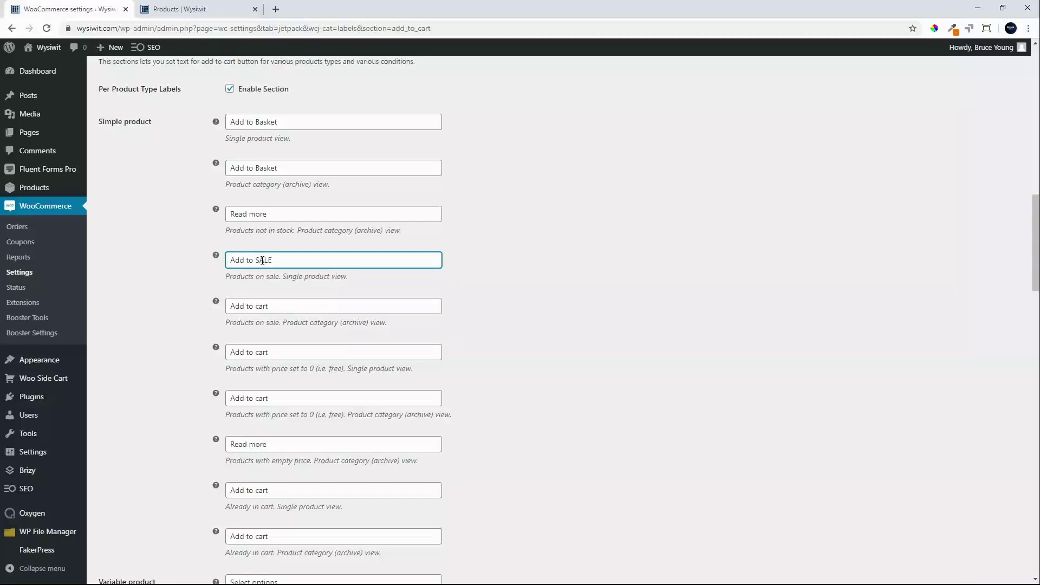
{"action": "type", "text": "LE Basket"}
Step: Set the simple product's on-sale text for product category (archive) view to "Add to SALE Cart" and save the changes
{"action": "left_click", "coordinate": [278, 308]}
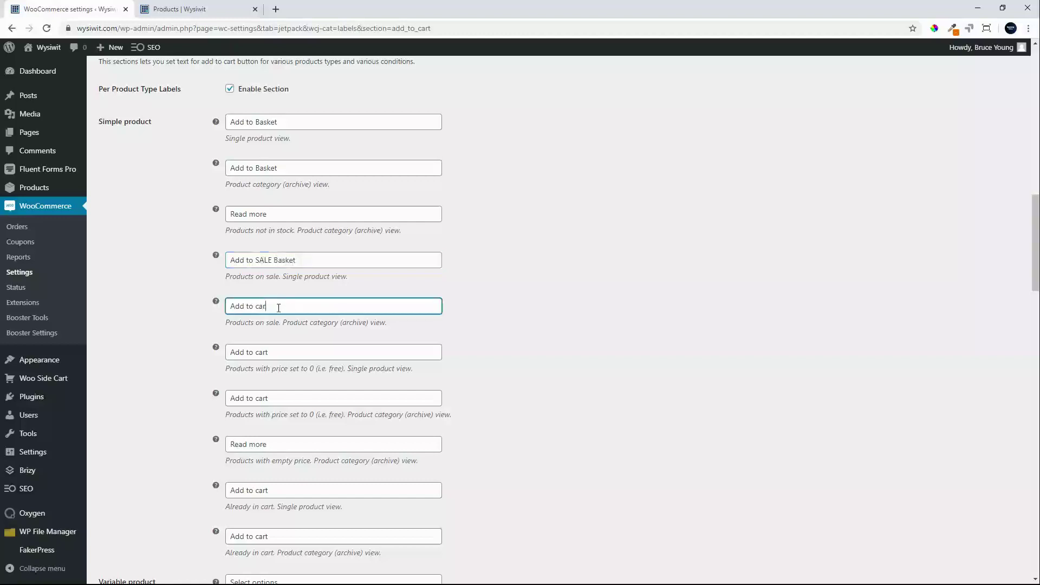
{"action": "key", "text": "BackSpace"}
{"action": "type", "text": "SALE Cart"}
{"action": "scroll", "coordinate": [577, 347], "scroll_direction": "down", "scroll_amount": 3}
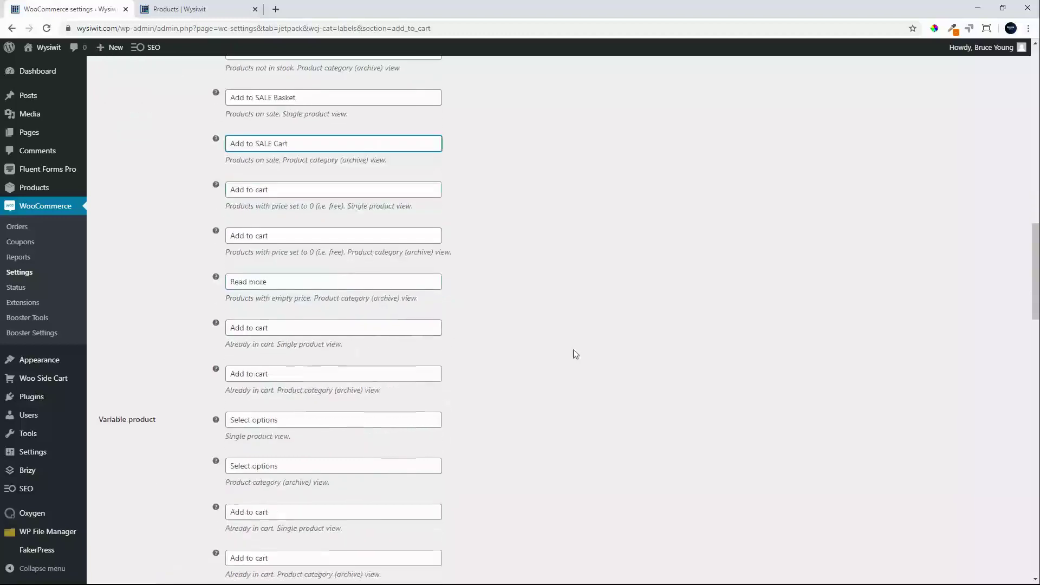
{"action": "scroll", "coordinate": [573, 349], "scroll_direction": "up", "scroll_amount": 5}
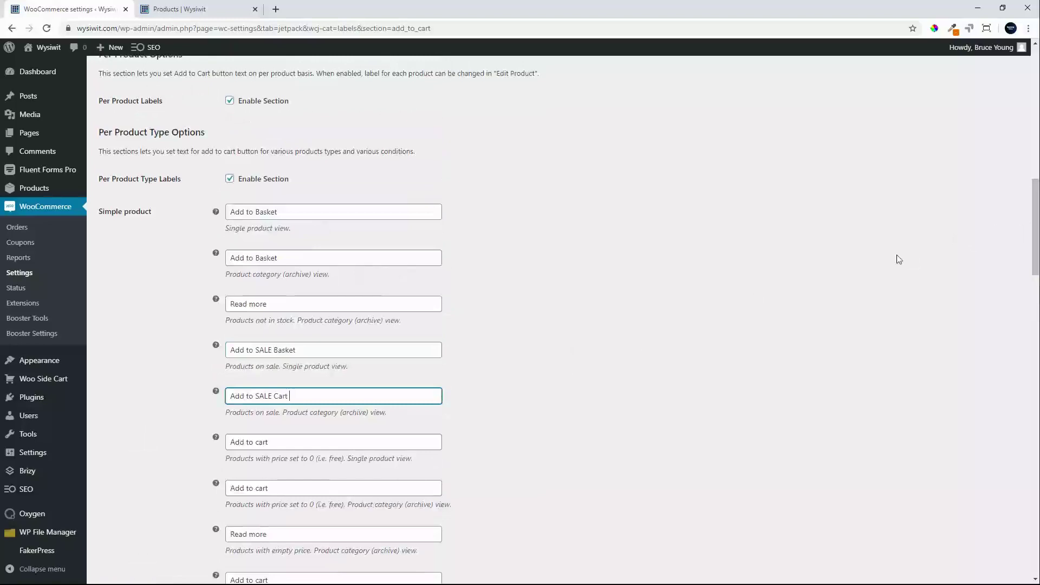
{"action": "scroll", "coordinate": [745, 338], "scroll_direction": "down", "scroll_amount": 12}
{"action": "scroll", "coordinate": [717, 360], "scroll_direction": "down", "scroll_amount": 15}
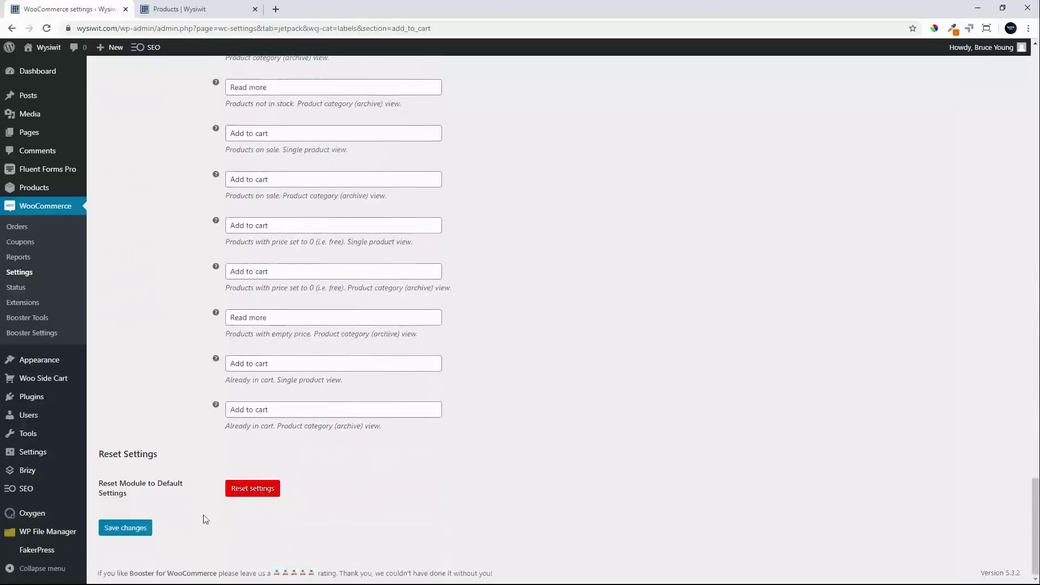
{"action": "left_click", "coordinate": [122, 528]}
Step: Reload the shop page and check the button labels of the regular and on-sale simple products
{"action": "left_click", "coordinate": [168, 9]}
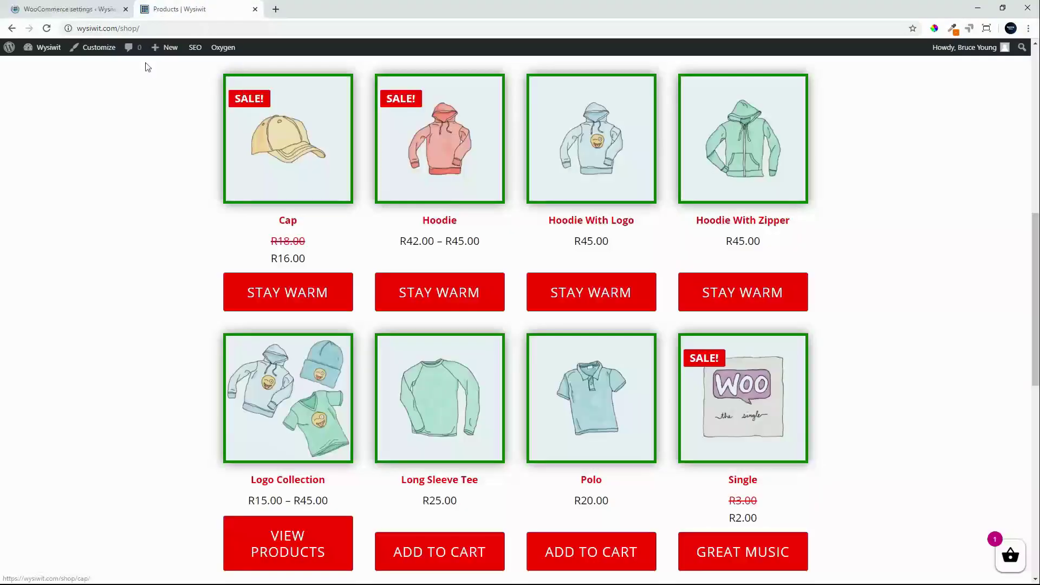
{"action": "left_click", "coordinate": [47, 28]}
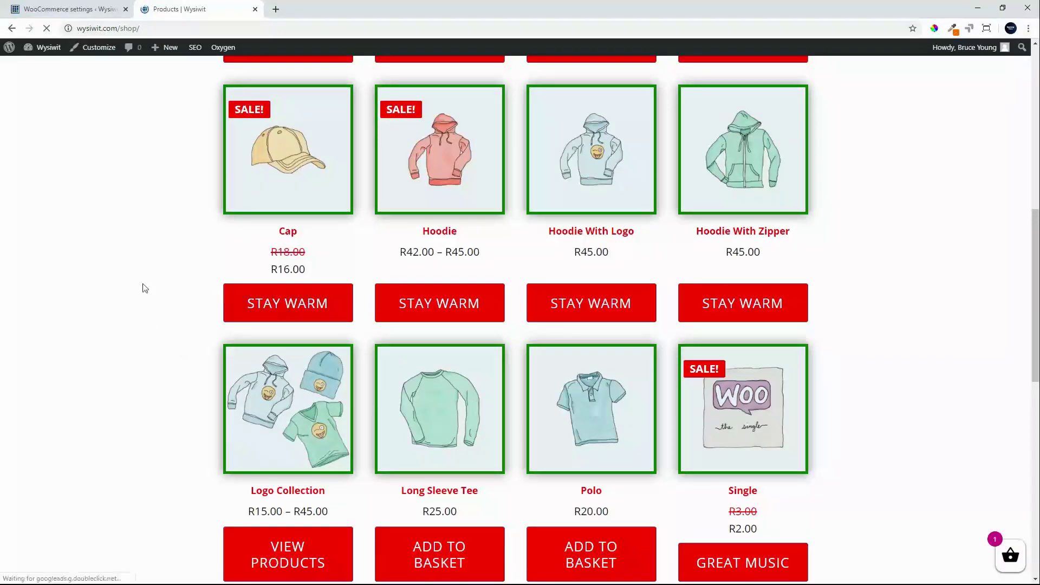
{"action": "scroll", "coordinate": [147, 286], "scroll_direction": "up", "scroll_amount": 5}
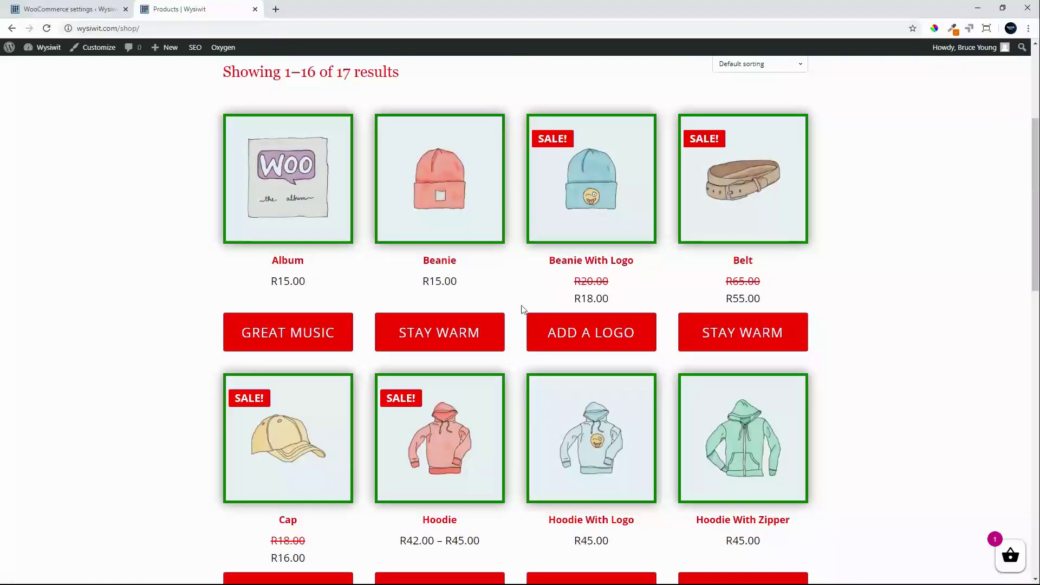
{"action": "scroll", "coordinate": [538, 417], "scroll_direction": "down", "scroll_amount": 5}
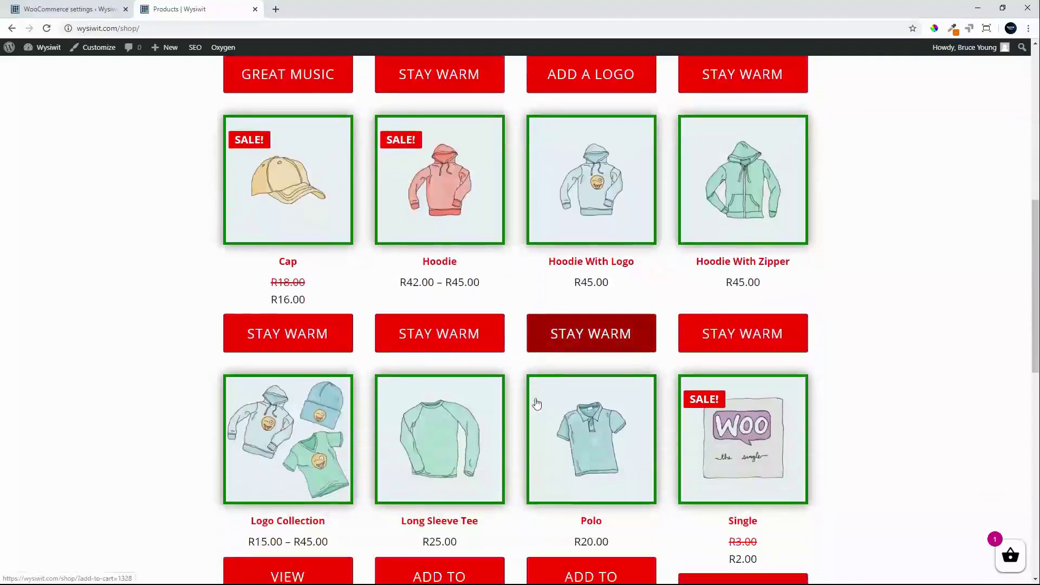
{"action": "scroll", "coordinate": [537, 403], "scroll_direction": "down", "scroll_amount": 5}
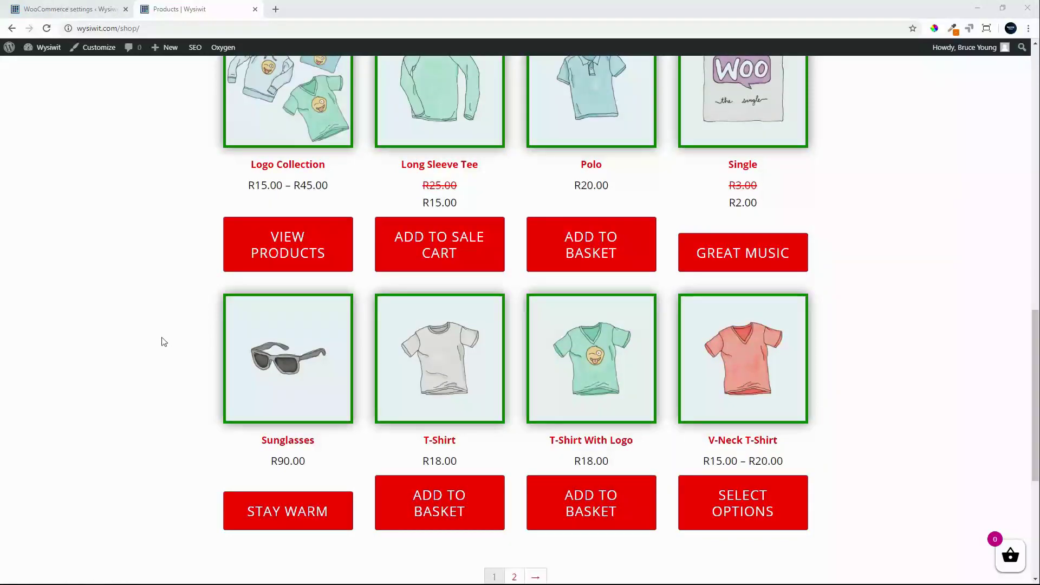
{"action": "scroll", "coordinate": [163, 341], "scroll_direction": "up", "scroll_amount": 1}
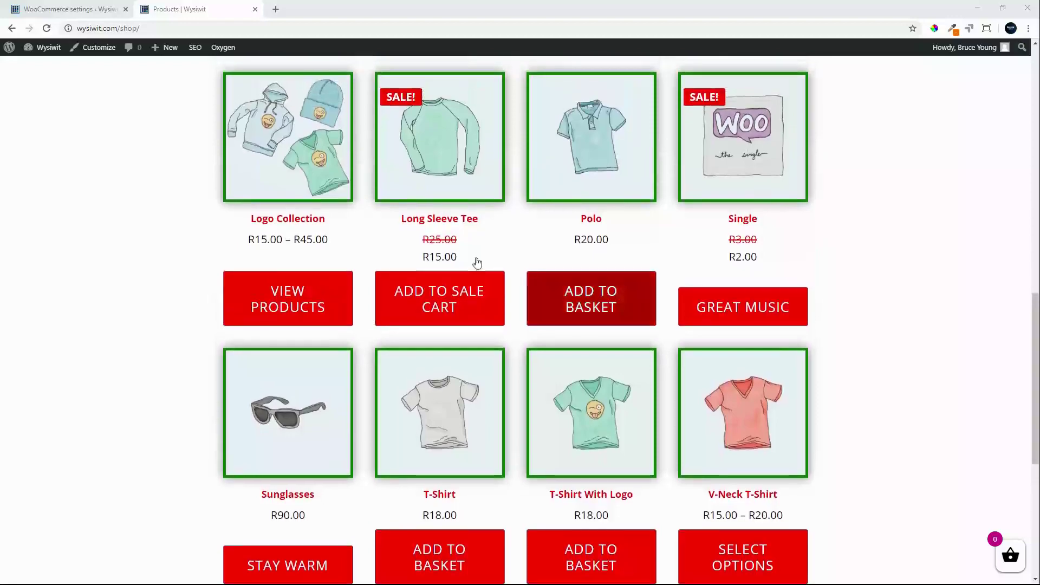
Step: Compare the Long Sleeve Tee's shop button with the on-sale label settings, and open its product page to check the button there
{"action": "left_click", "coordinate": [67, 8]}
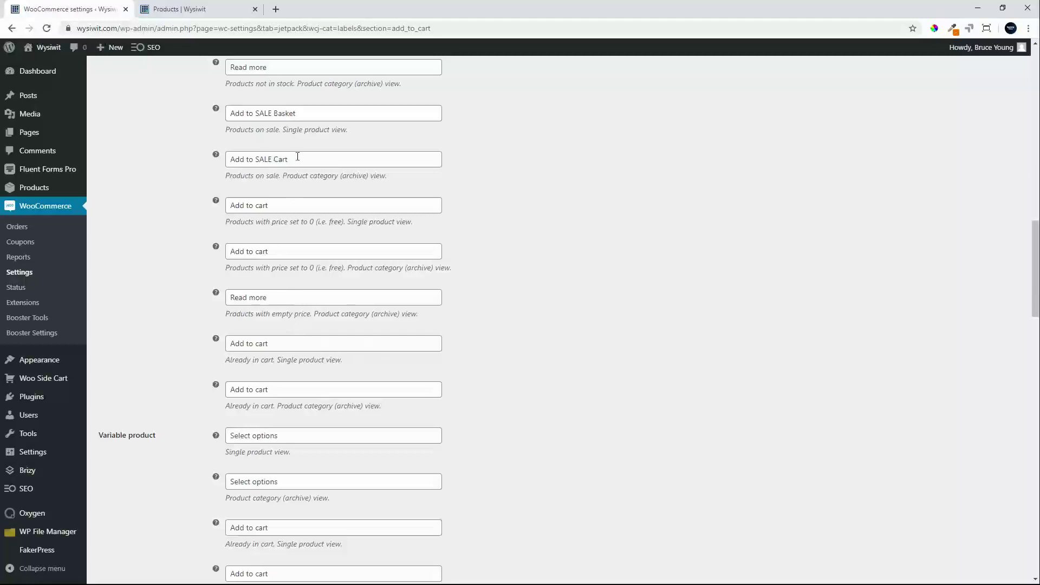
{"action": "left_click", "coordinate": [200, 10]}
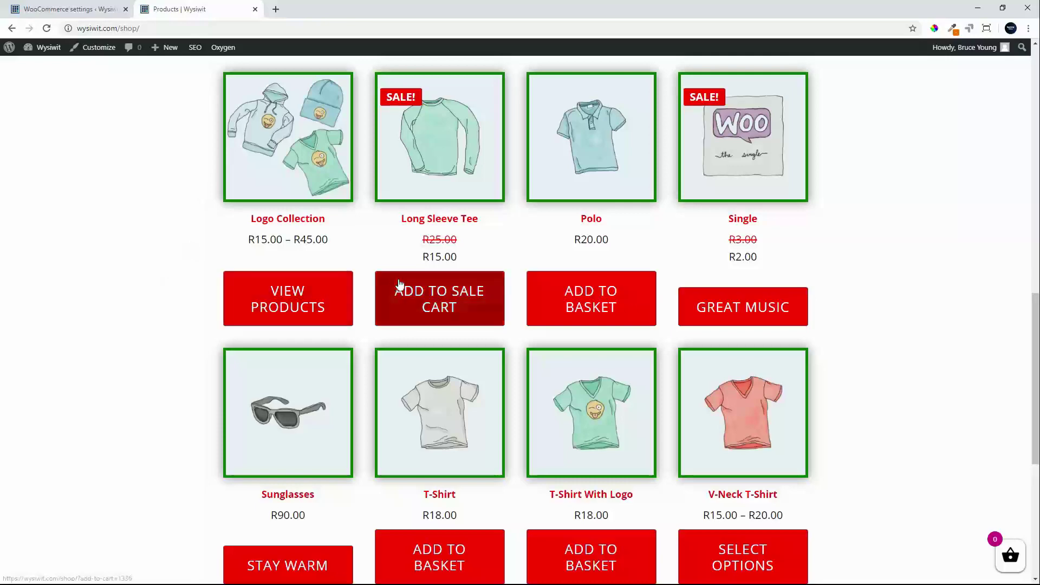
{"action": "scroll", "coordinate": [445, 284], "scroll_direction": "up", "scroll_amount": 1}
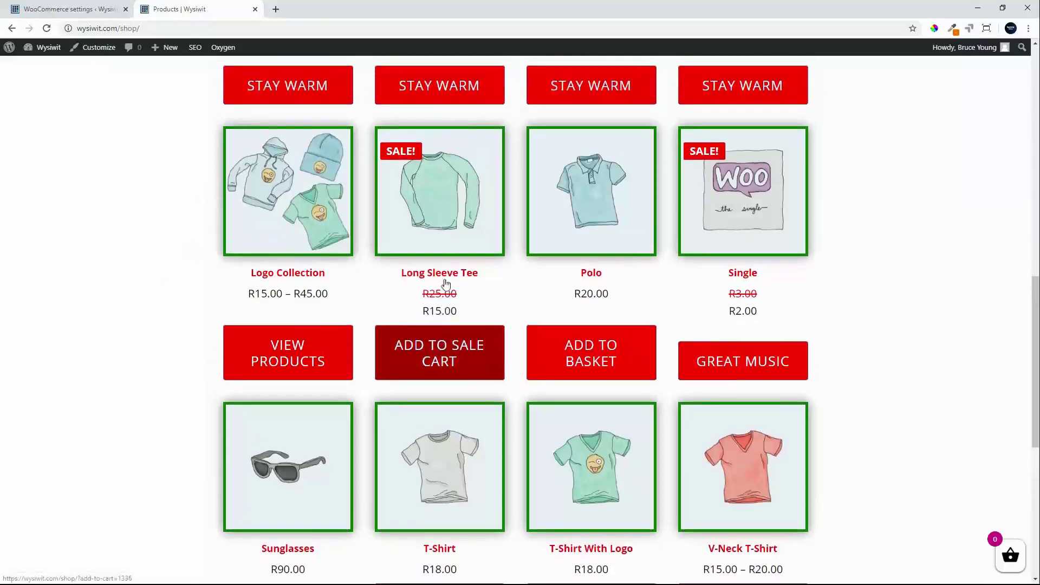
{"action": "left_click", "coordinate": [437, 352]}
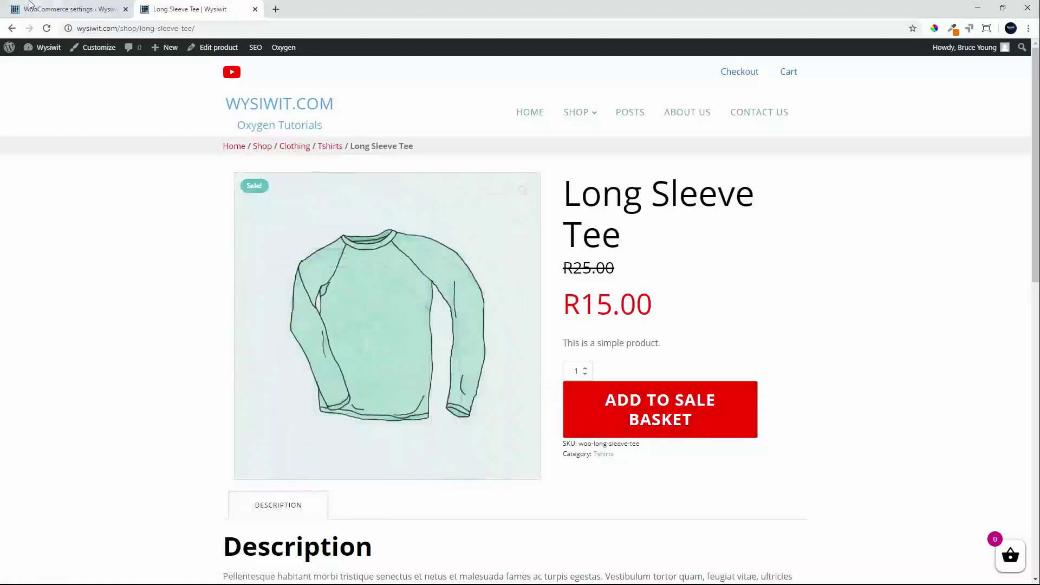
Step: Go back to the shop, add the Long Sleeve Tee to the cart, and reload the page to check its button label
{"action": "left_click", "coordinate": [13, 29]}
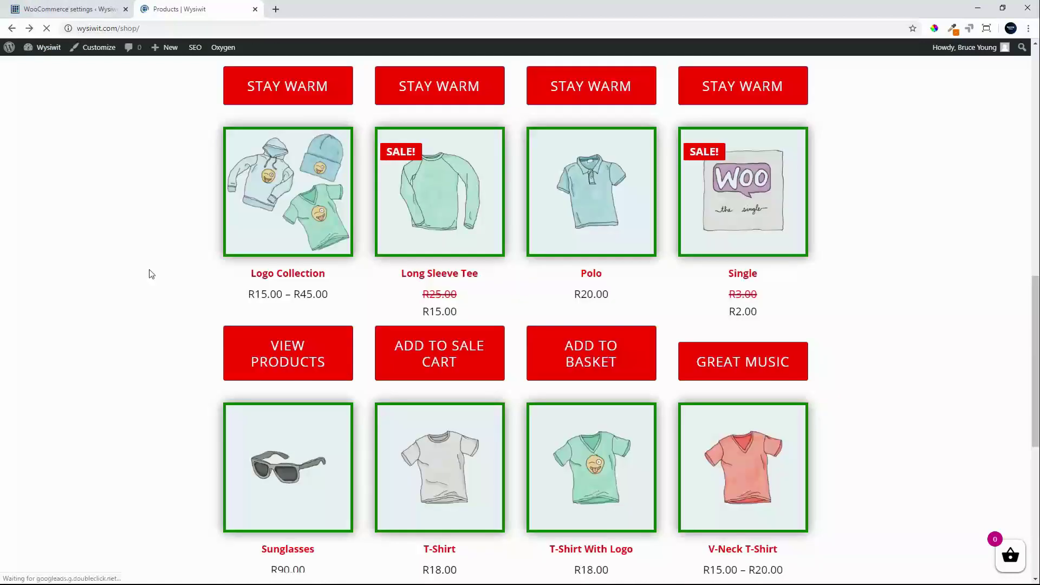
{"action": "left_click", "coordinate": [451, 351]}
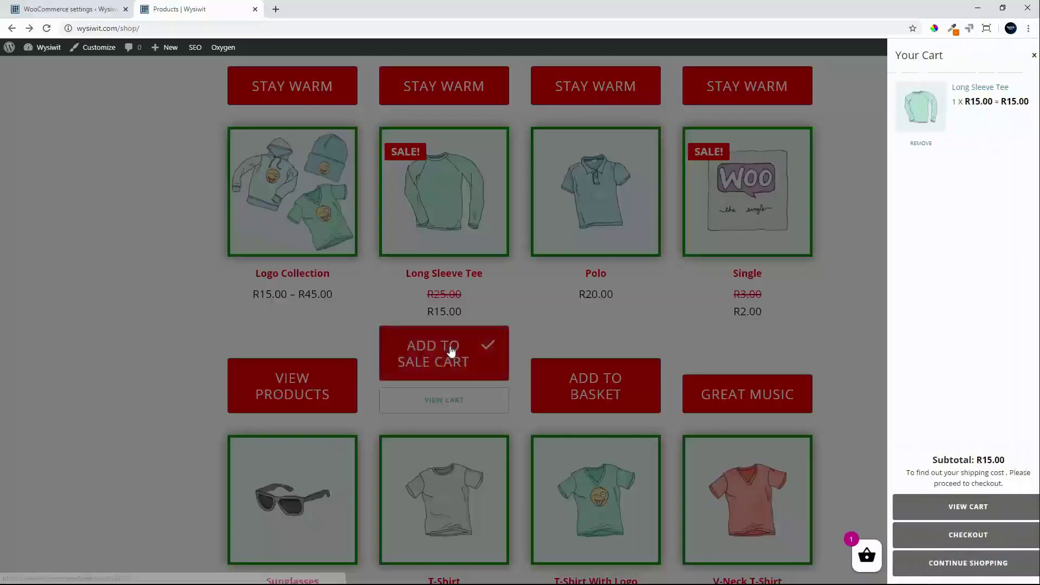
{"action": "left_click", "coordinate": [122, 272]}
{"action": "key", "text": "F5"}
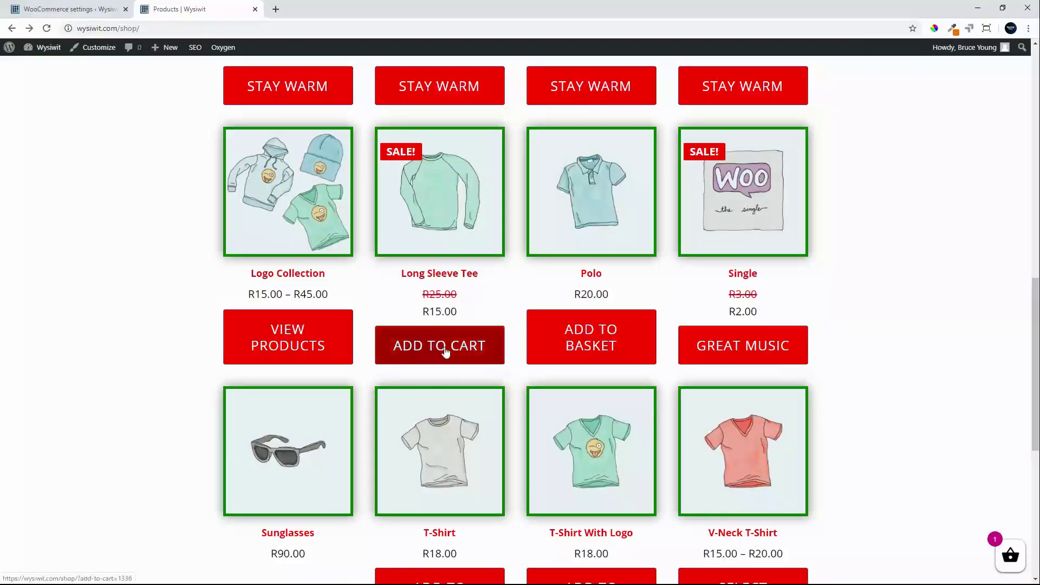
Step: Set both "Already in cart" texts of the simple product, single and archive view, to "Already added to Basket" and save the changes
{"action": "left_click", "coordinate": [68, 7]}
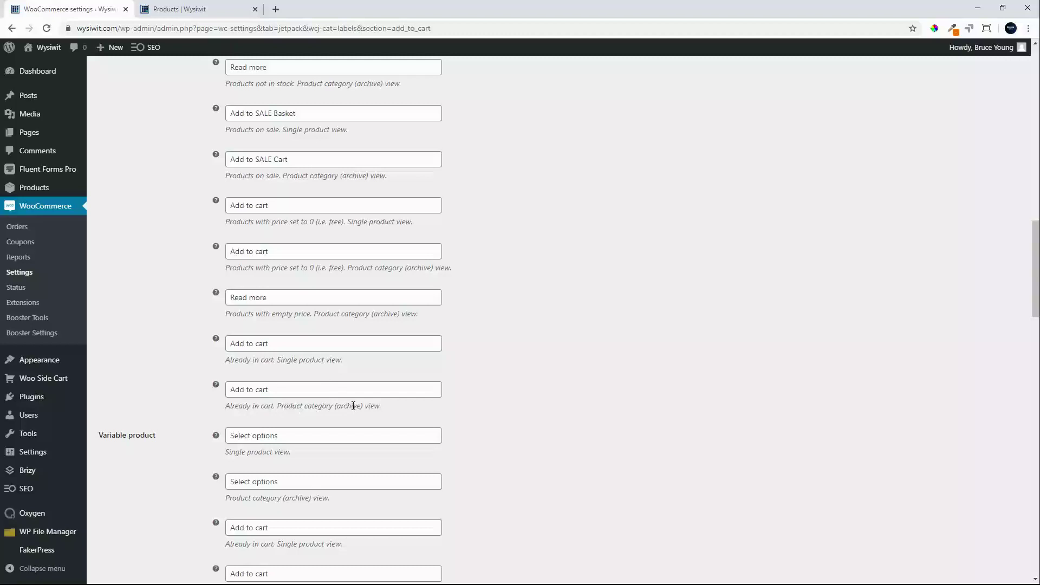
{"action": "left_click_drag", "start_coordinate": [280, 346], "coordinate": [197, 349]}
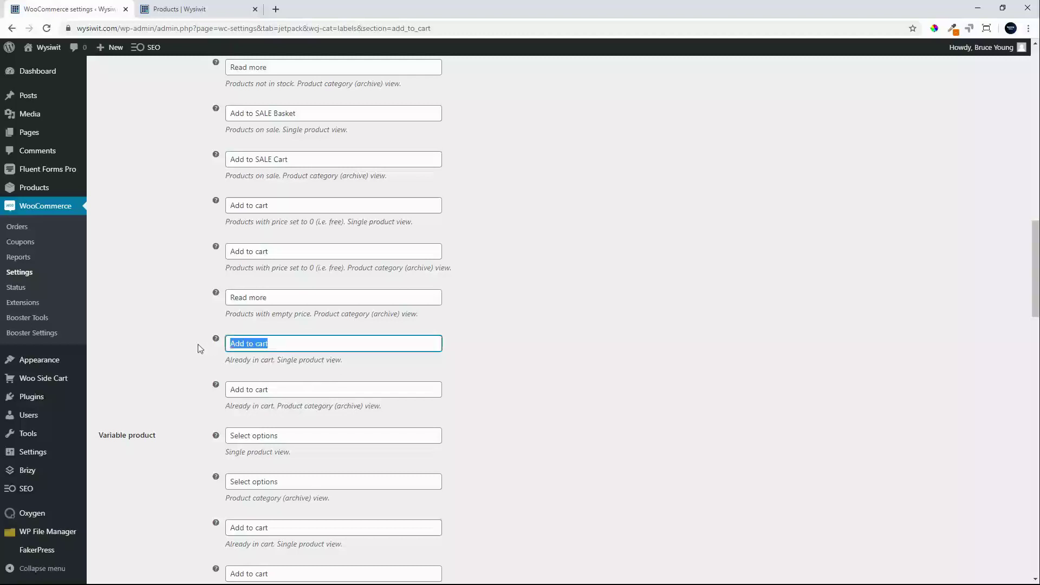
{"action": "type", "text": "Already "}
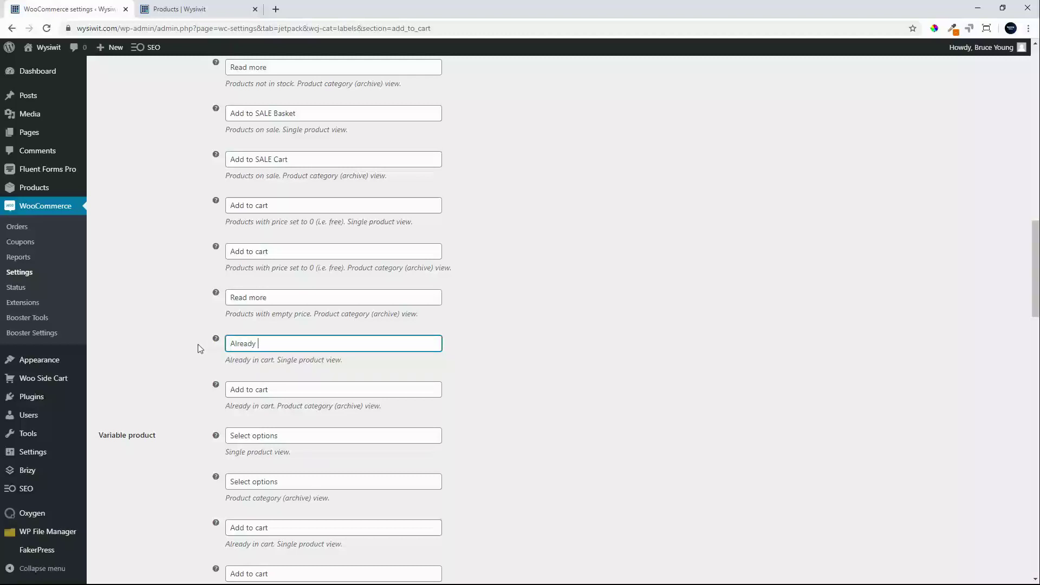
{"action": "type", "text": "added to Basket"}
{"action": "key", "text": "ctrl+a"}
{"action": "key", "text": "ctrl+c"}
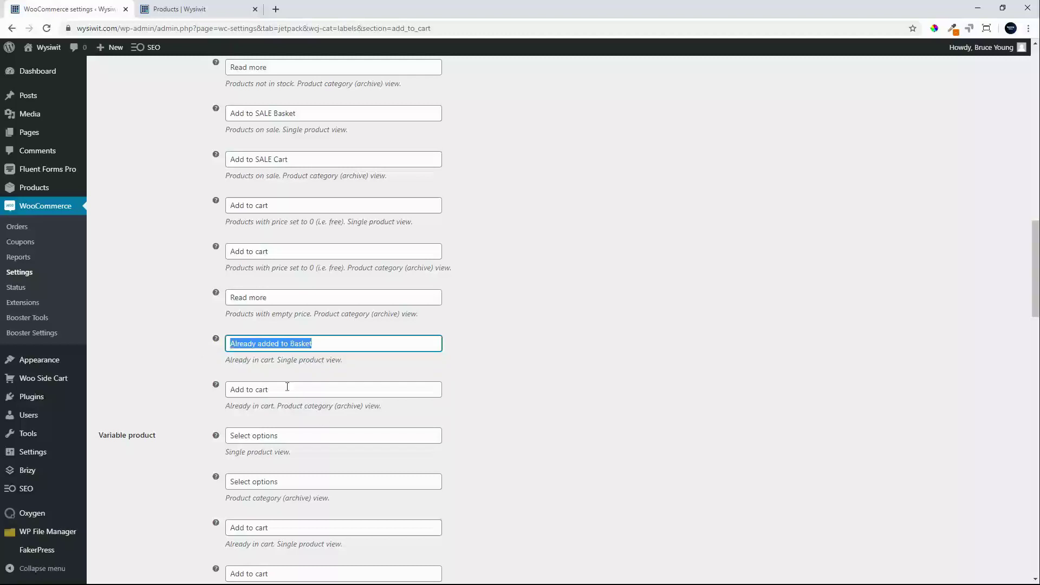
{"action": "key", "text": "Tab"}
{"action": "key", "text": "ctrl+v"}
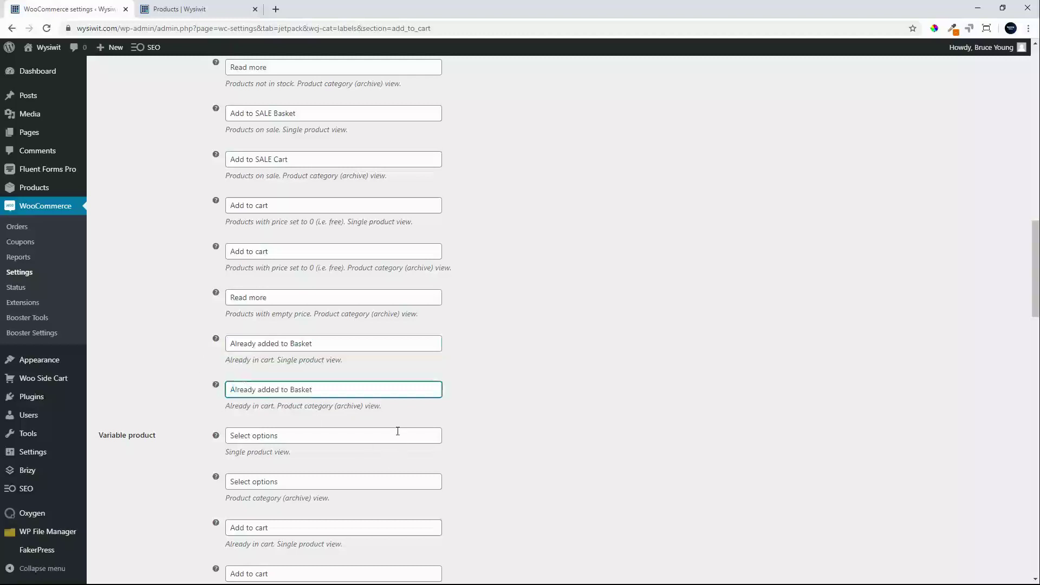
{"action": "key", "text": "Return"}
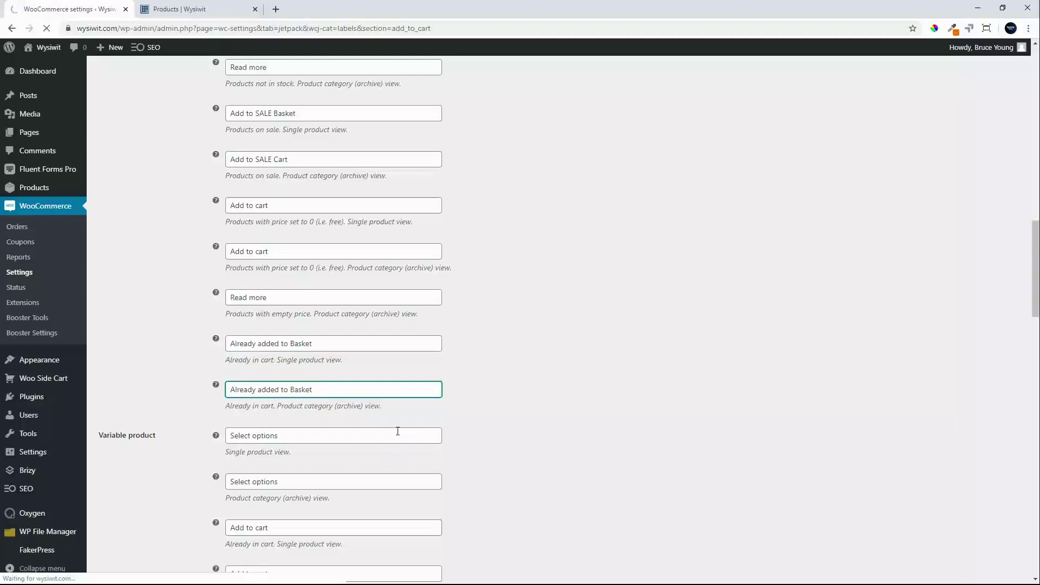
Step: Reload the shop page and check the button label of the Long Sleeve Tee that is in the cart
{"action": "left_click", "coordinate": [179, 10]}
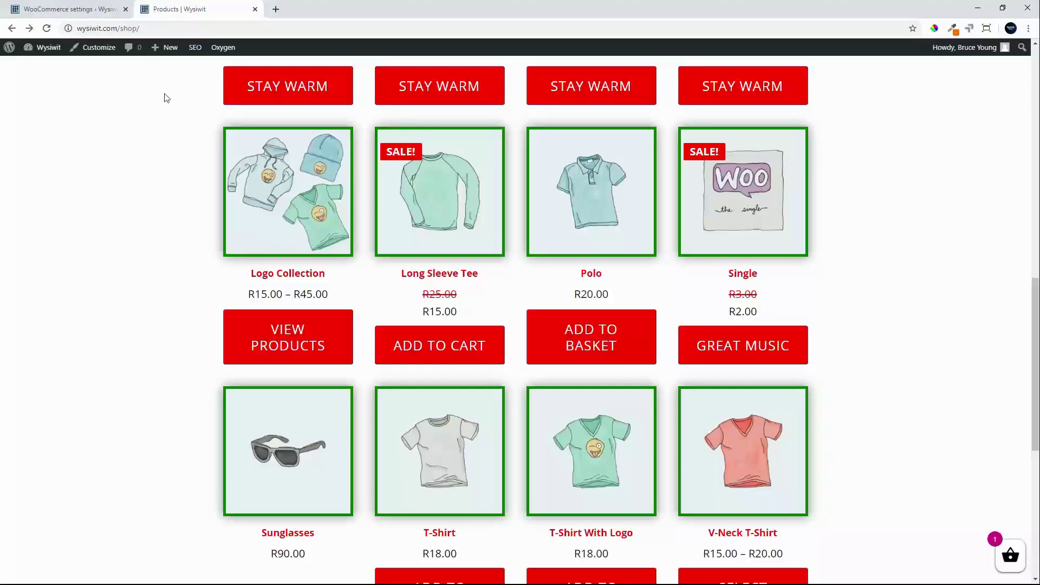
{"action": "left_click", "coordinate": [47, 28]}
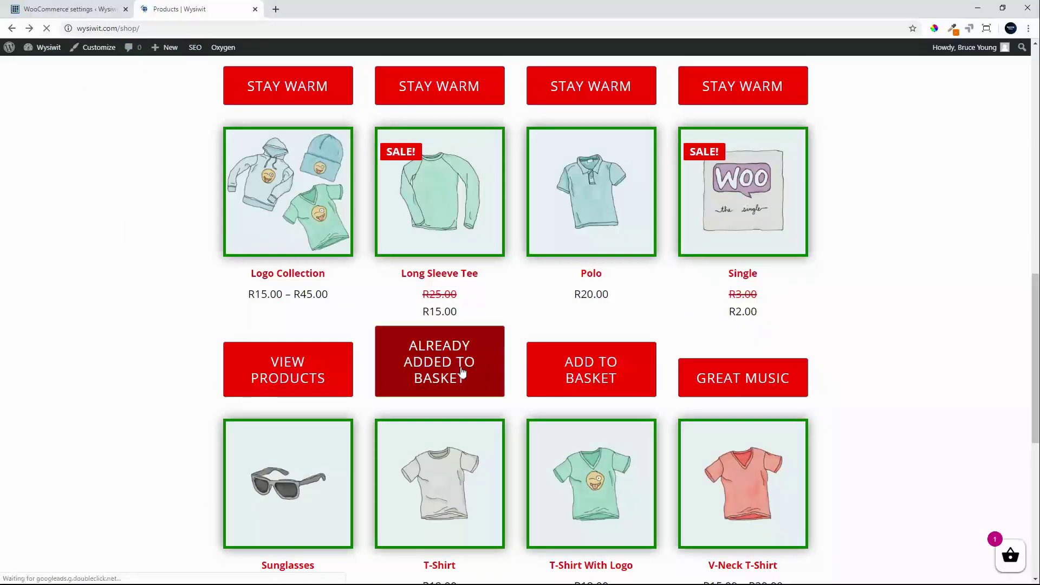
{"action": "scroll", "coordinate": [462, 371], "scroll_direction": "up", "scroll_amount": 3}
{"action": "scroll", "coordinate": [461, 371], "scroll_direction": "down", "scroll_amount": 2}
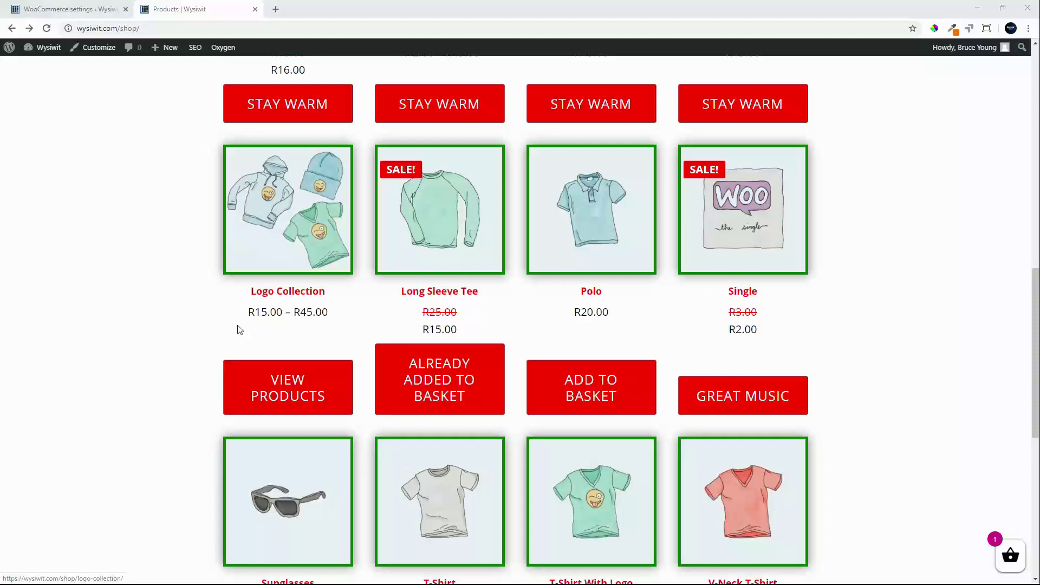
Step: Set both simple product texts for products priced at 0, single and archive view, to "Price coming soon" and save the changes
{"action": "left_click", "coordinate": [75, 16]}
{"action": "scroll", "coordinate": [234, 333], "scroll_direction": "down", "scroll_amount": 3}
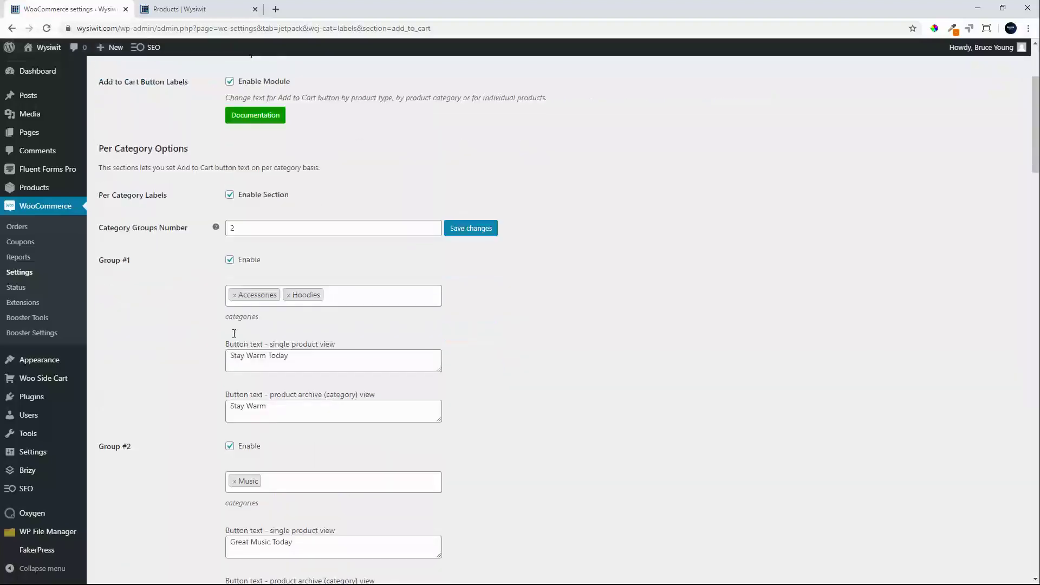
{"action": "scroll", "coordinate": [234, 333], "scroll_direction": "down", "scroll_amount": 20}
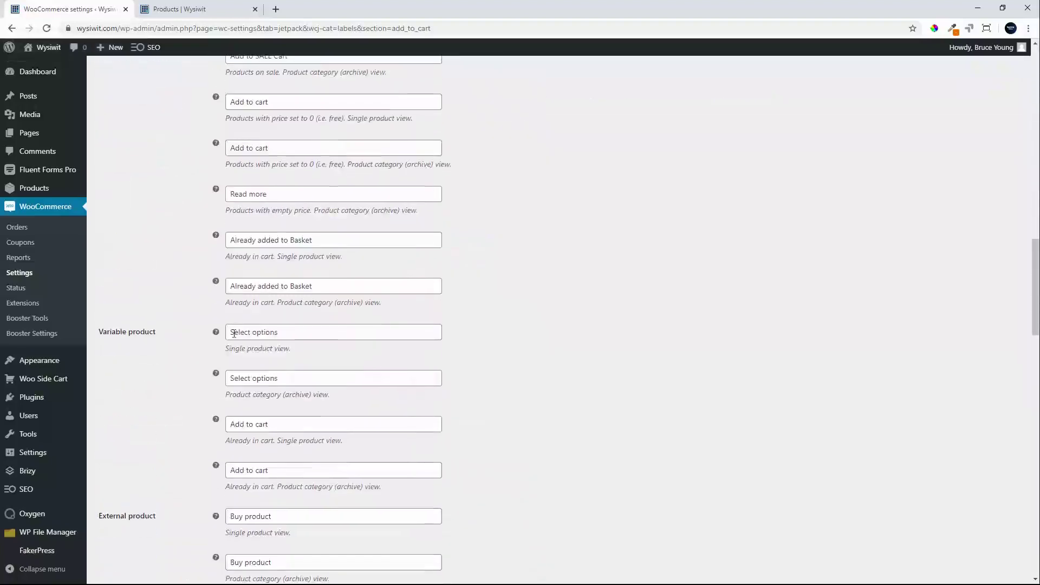
{"action": "scroll", "coordinate": [234, 333], "scroll_direction": "up", "scroll_amount": 2}
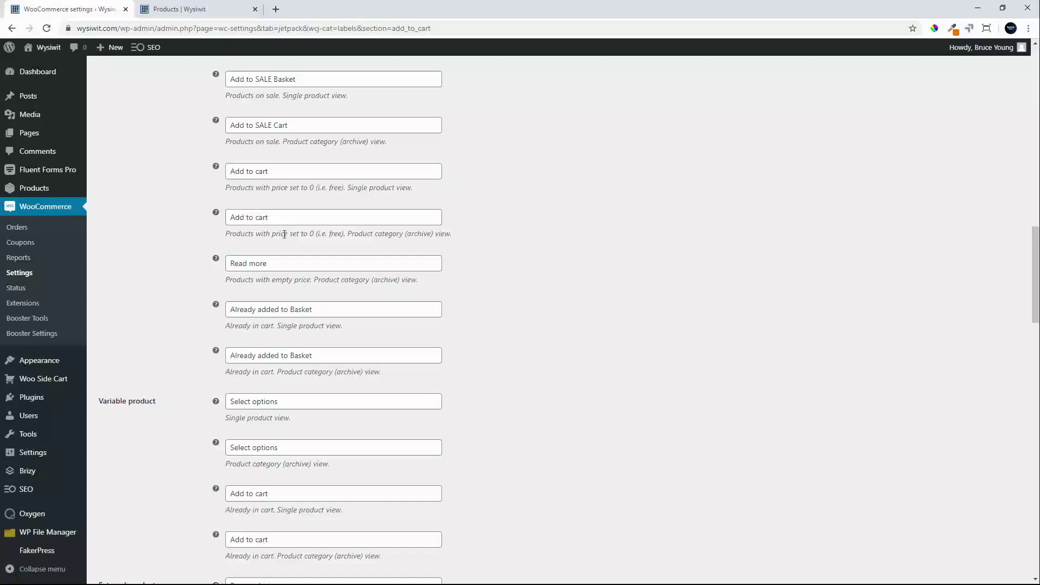
{"action": "triple_click", "coordinate": [279, 172]}
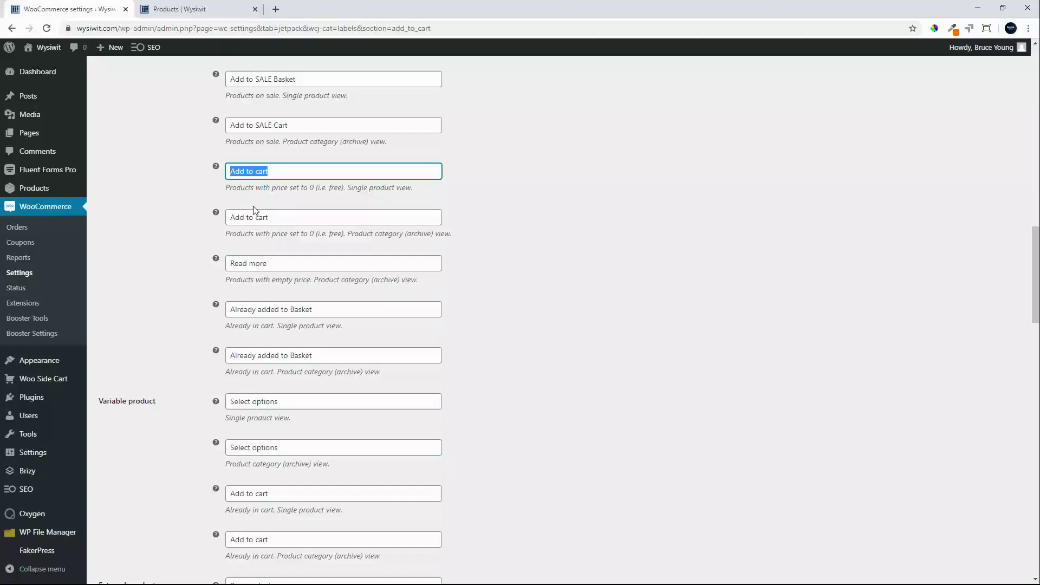
{"action": "type", "text": "C"}
{"action": "type", "text": "Pr"}
{"action": "type", "text": "ice coming soon"}
{"action": "key", "text": "Tab"}
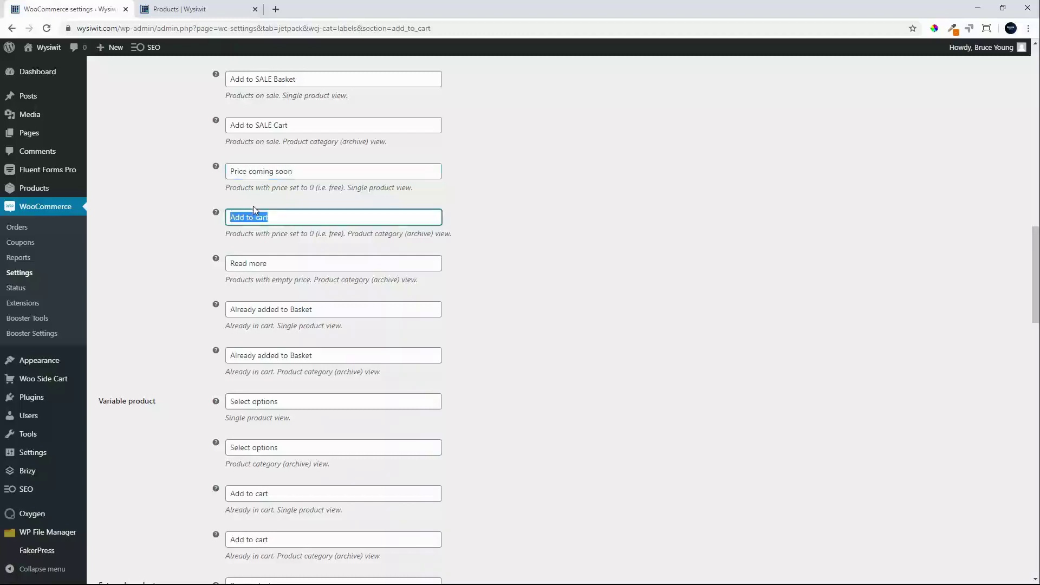
{"action": "type", "text": "Price coming soon"}
{"action": "scroll", "coordinate": [401, 398], "scroll_direction": "down", "scroll_amount": 20}
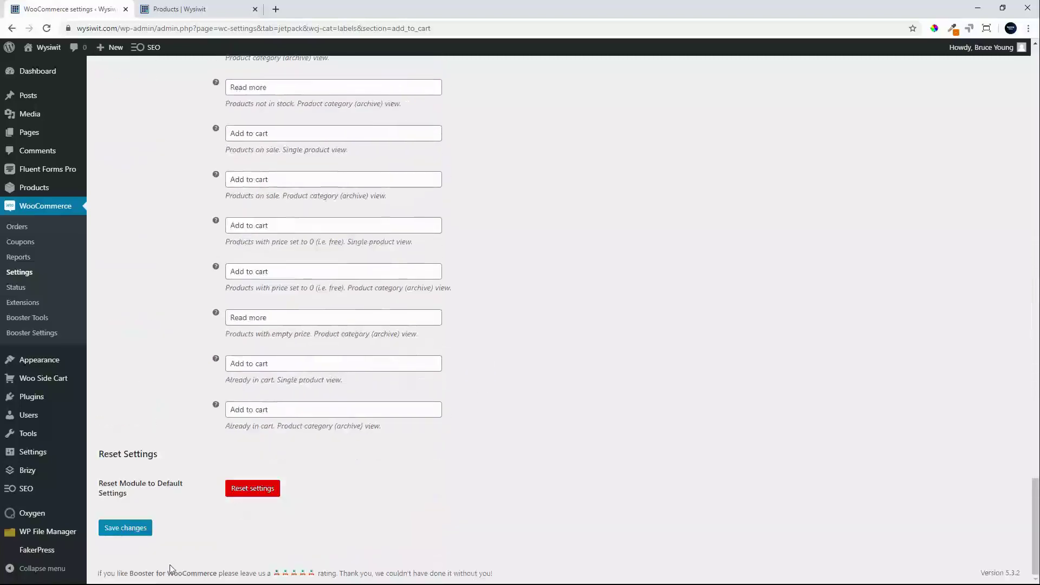
{"action": "left_click", "coordinate": [120, 527]}
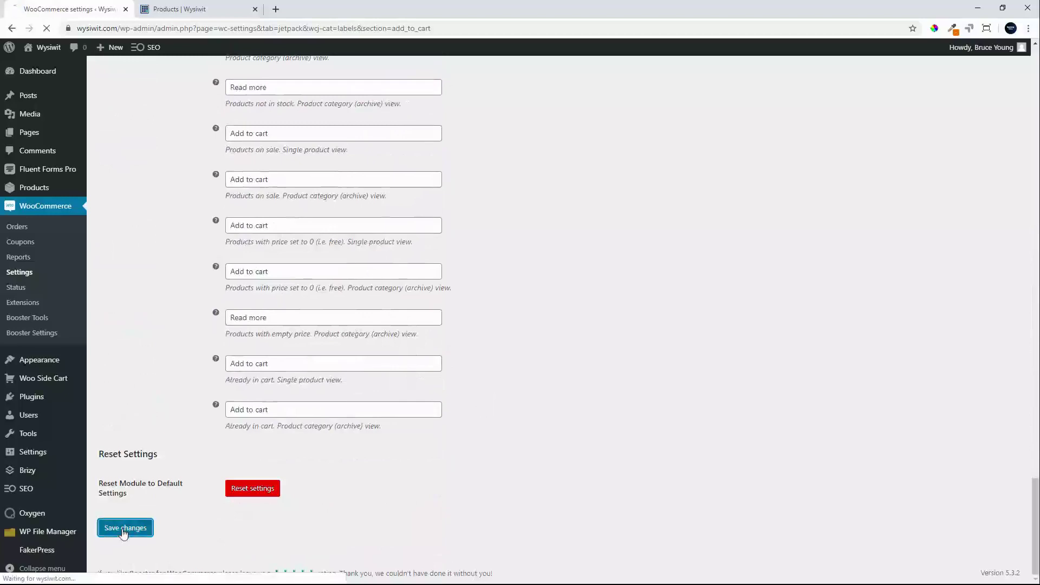
Step: Open the Polo product from the reloaded shop for editing, set its regular price to 0 and update it
{"action": "left_click", "coordinate": [195, 11]}
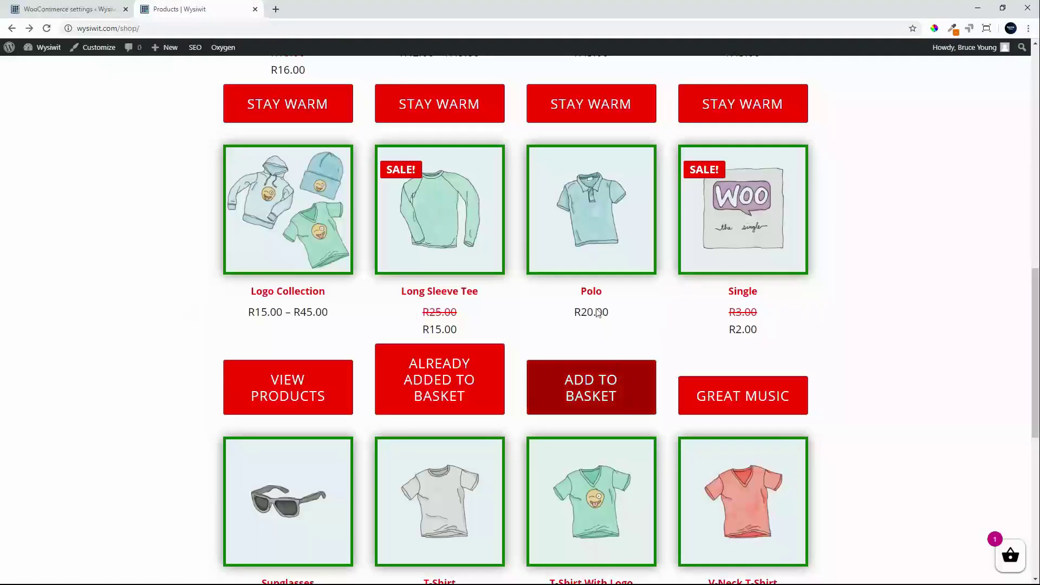
{"action": "key", "text": "F5"}
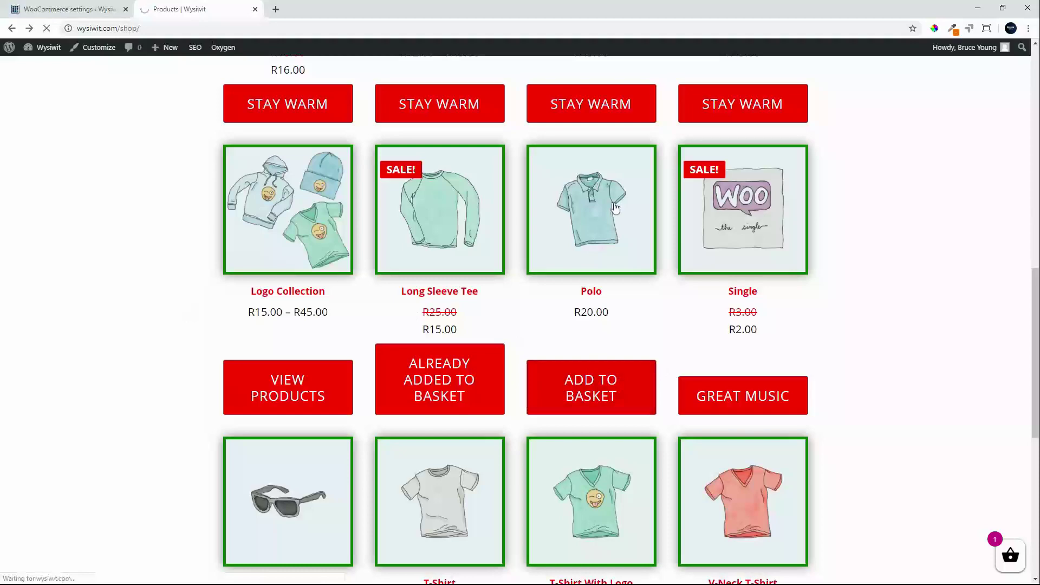
{"action": "left_click", "coordinate": [616, 208]}
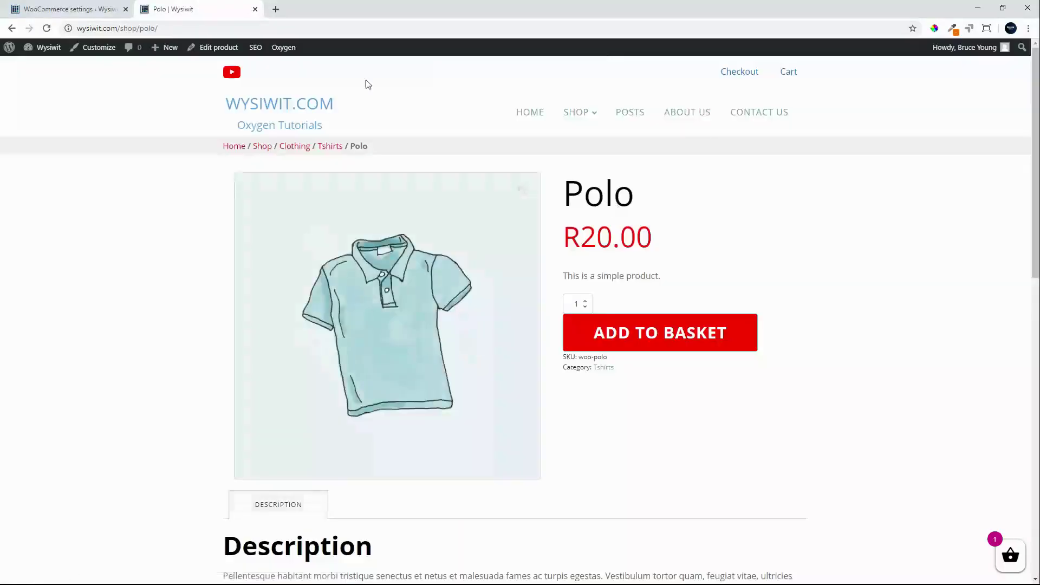
{"action": "left_click", "coordinate": [211, 47]}
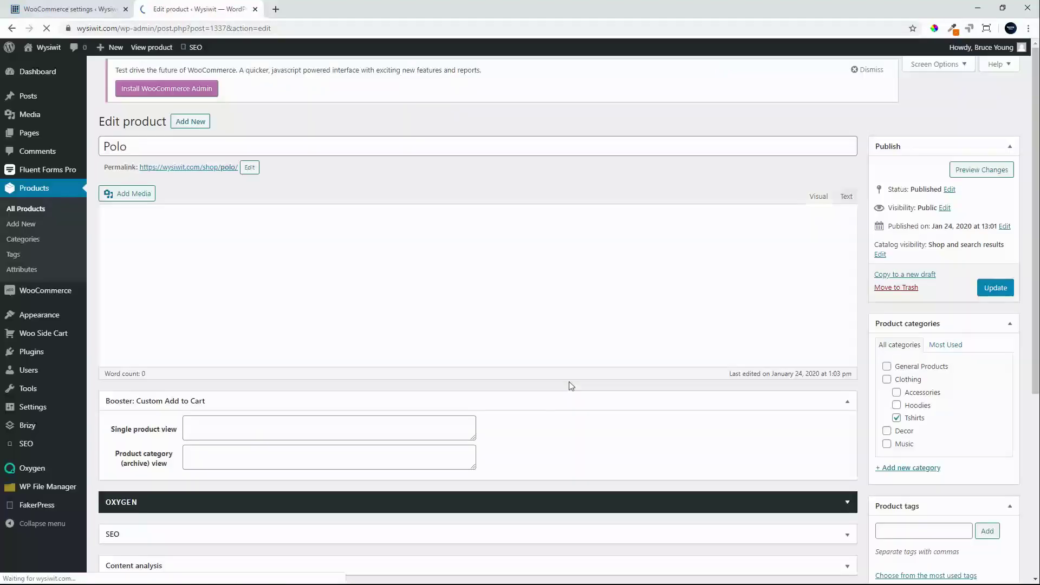
{"action": "scroll", "coordinate": [524, 458], "scroll_direction": "down", "scroll_amount": 3}
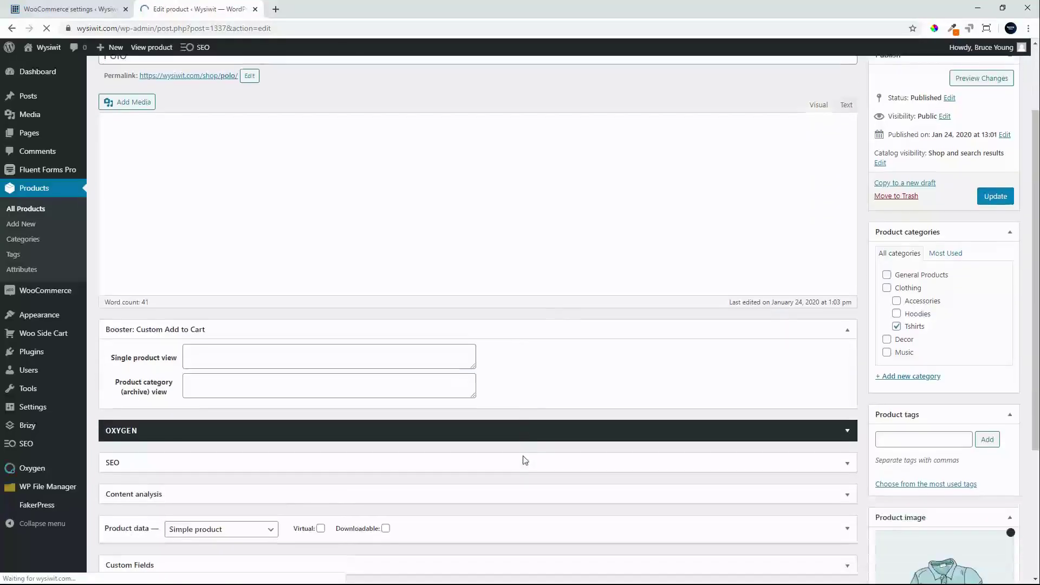
{"action": "left_click", "coordinate": [492, 498]}
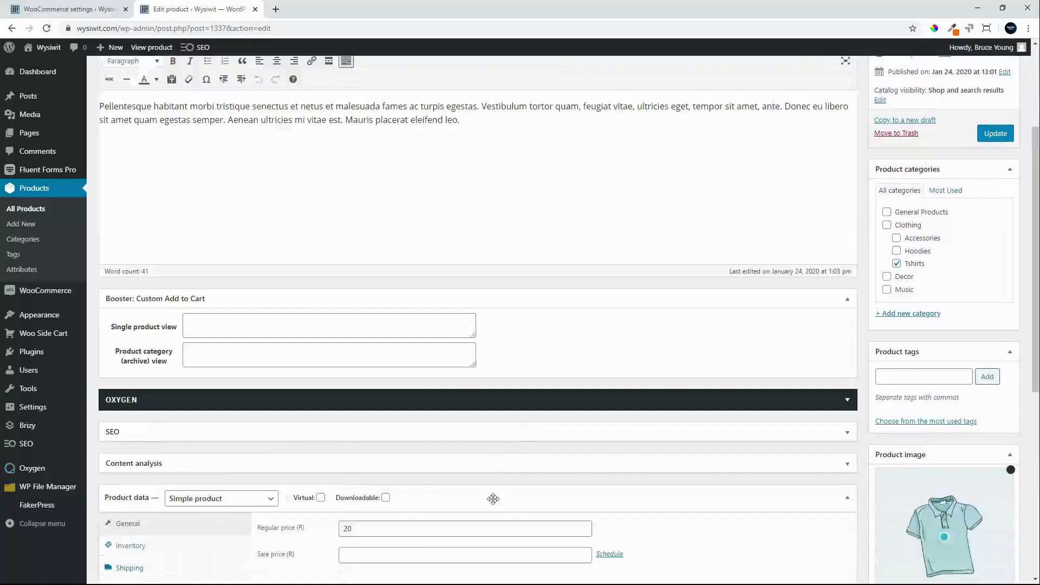
{"action": "scroll", "coordinate": [494, 495], "scroll_direction": "down", "scroll_amount": 2}
{"action": "double_click", "coordinate": [381, 444]}
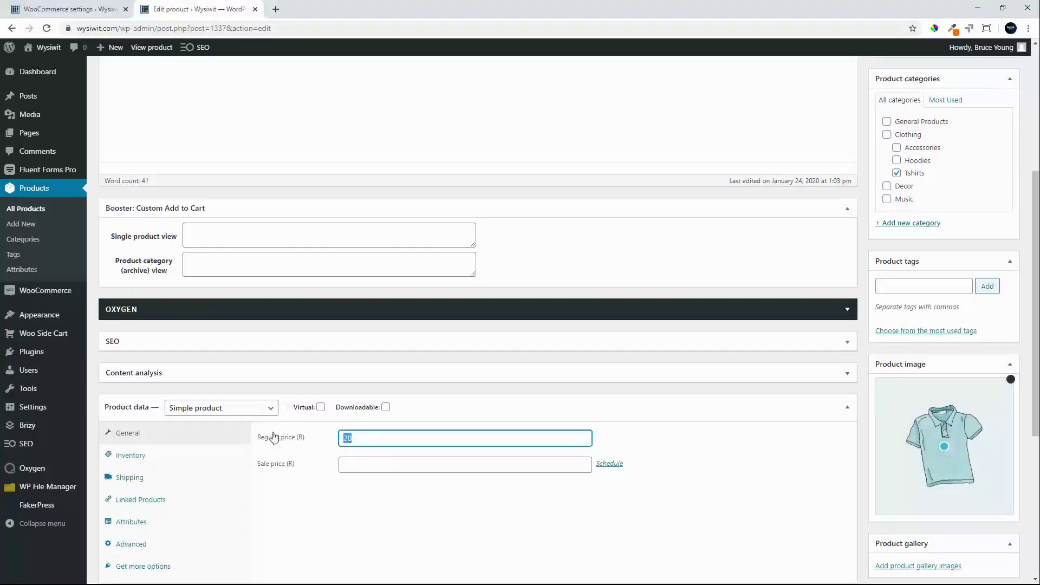
{"action": "type", "text": "0"}
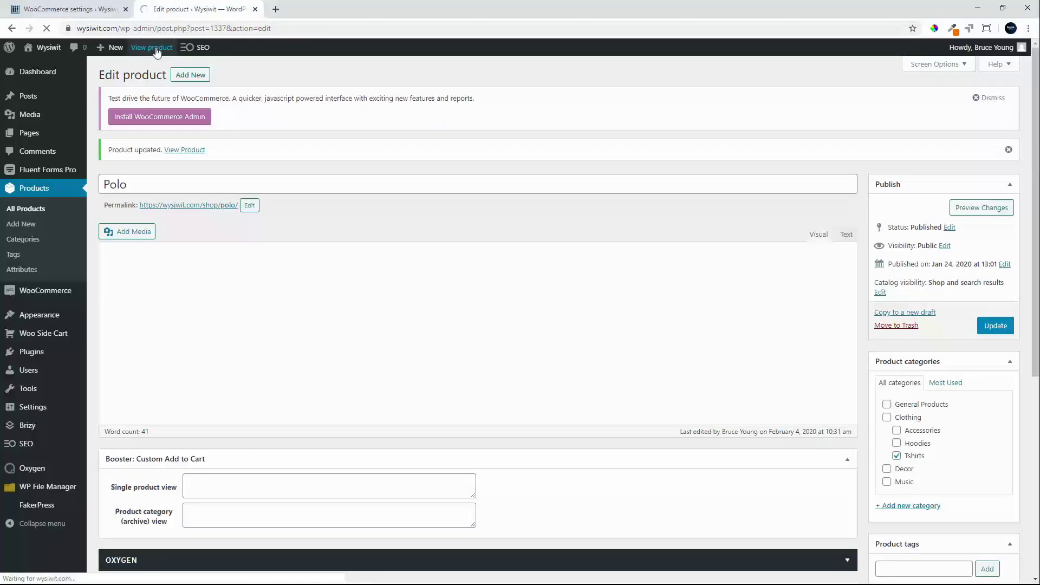
Step: View the Polo's product page and its listing in the shop to check the button label for a zero price
{"action": "left_click", "coordinate": [155, 48]}
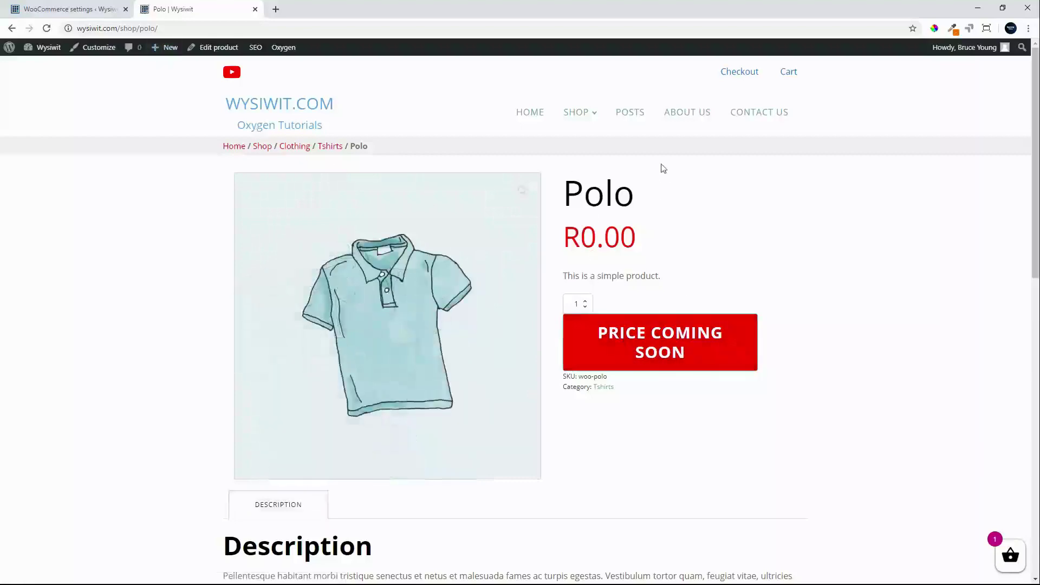
{"action": "left_click", "coordinate": [586, 114]}
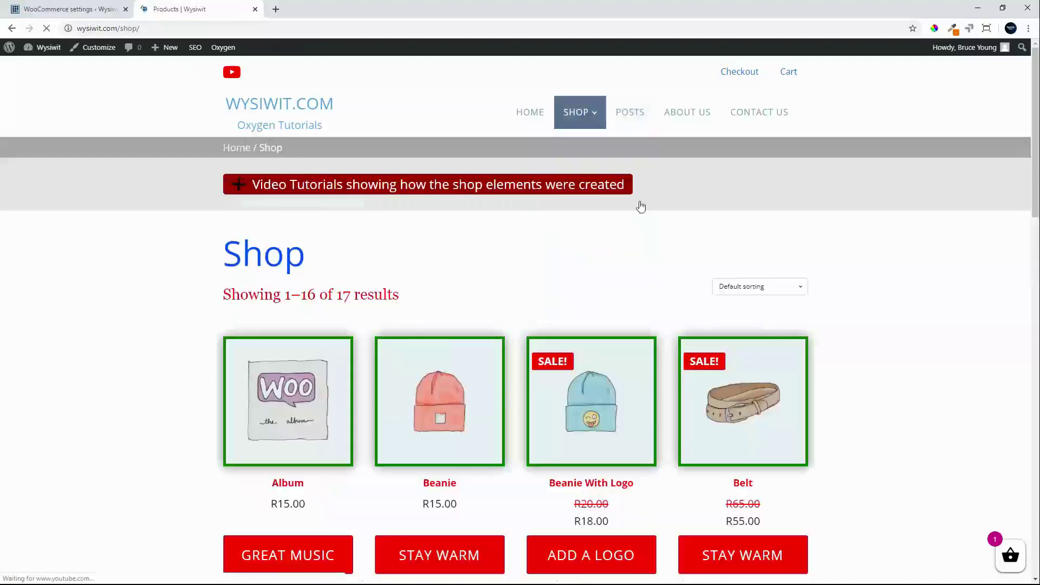
{"action": "scroll", "coordinate": [849, 361], "scroll_direction": "down", "scroll_amount": 3}
{"action": "scroll", "coordinate": [849, 360], "scroll_direction": "down", "scroll_amount": 7}
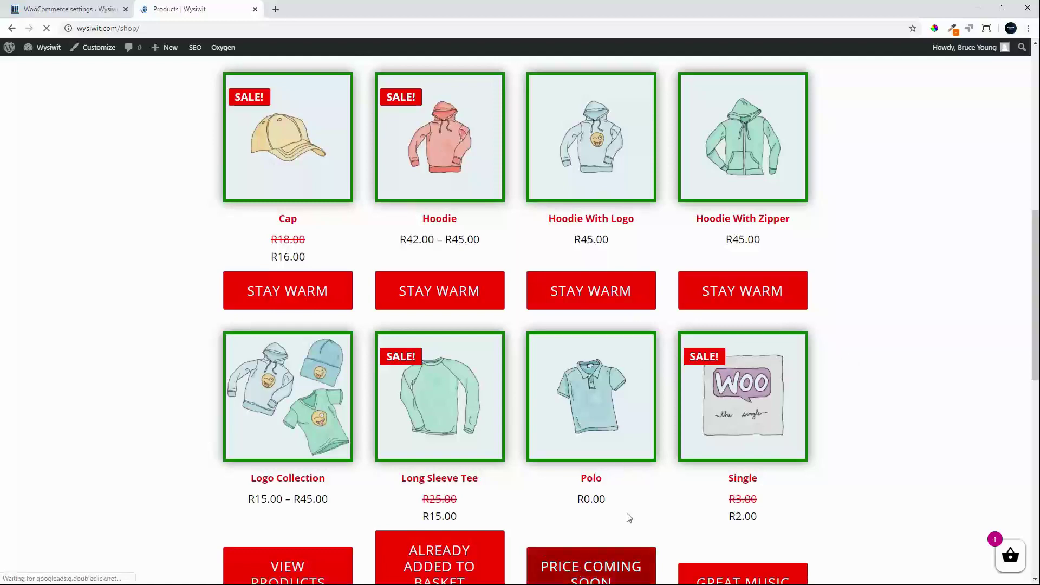
{"action": "scroll", "coordinate": [628, 514], "scroll_direction": "down", "scroll_amount": 1}
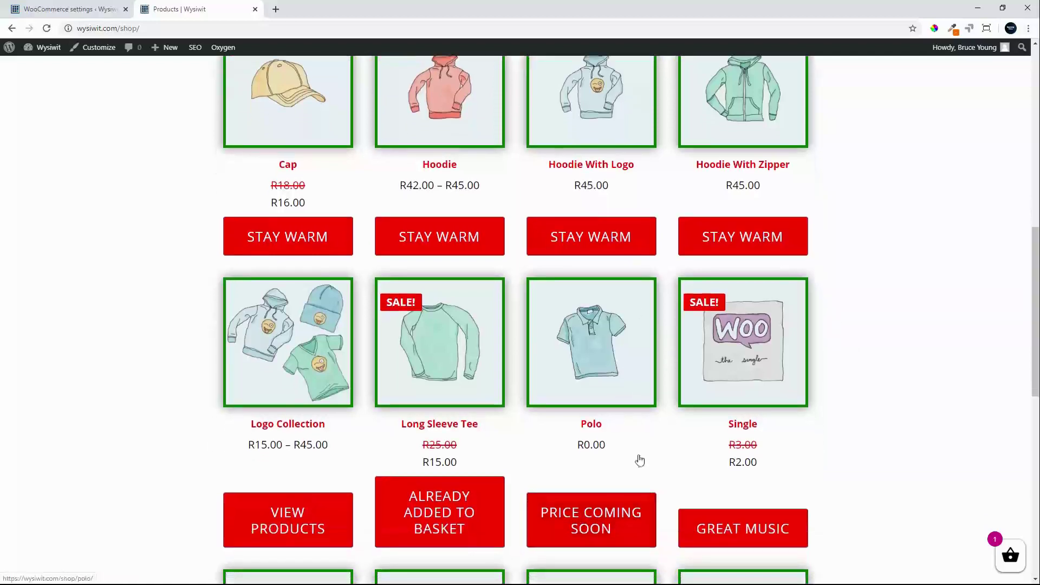
{"action": "scroll", "coordinate": [638, 459], "scroll_direction": "up", "scroll_amount": 8}
{"action": "scroll", "coordinate": [639, 460], "scroll_direction": "up", "scroll_amount": 3}
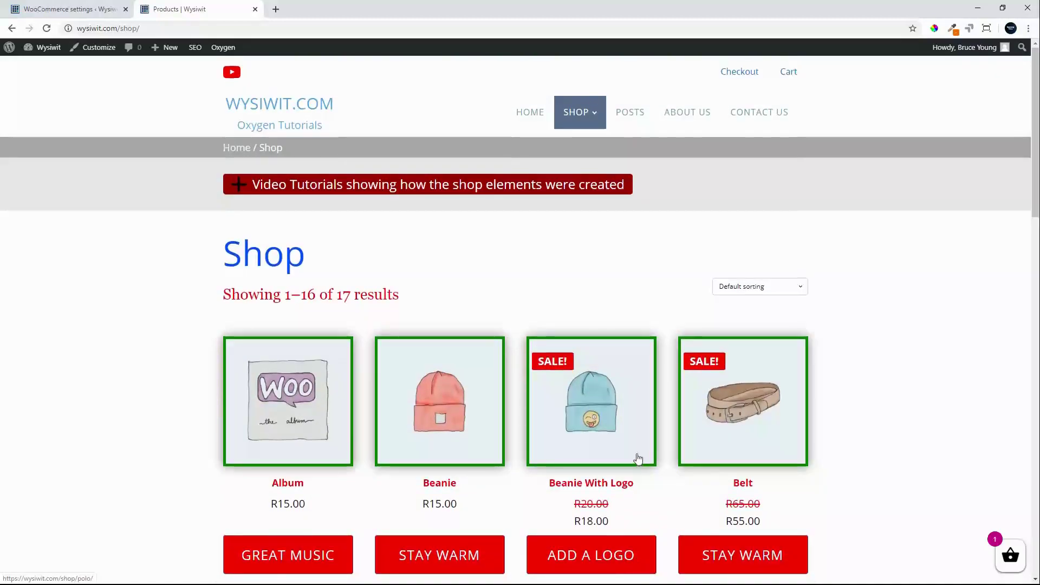
Step: Set the grouped product texts to "View grouped products" for single view and "View all products included" for archive view, and save
{"action": "left_click", "coordinate": [54, 7]}
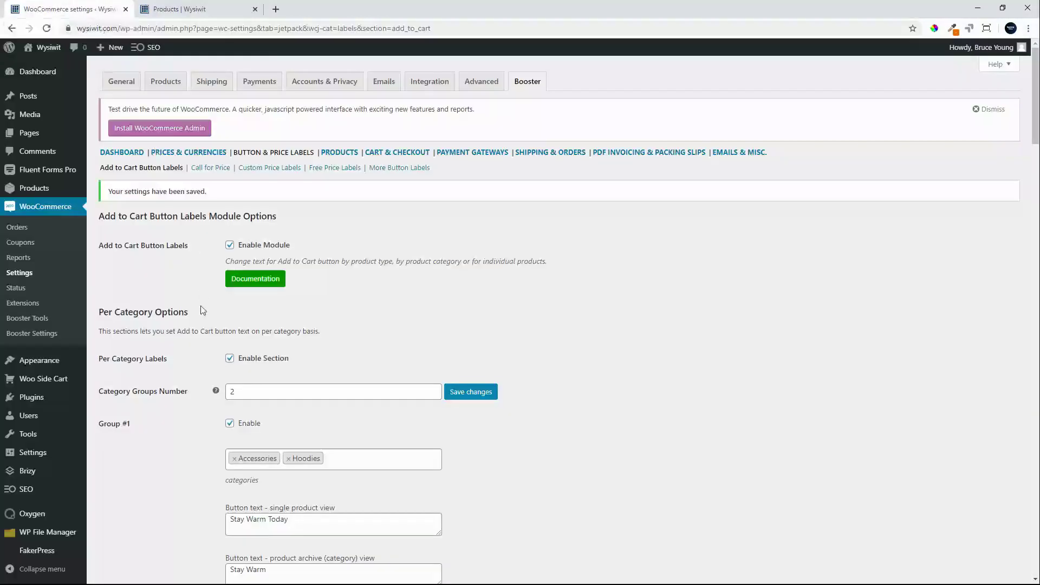
{"action": "scroll", "coordinate": [177, 411], "scroll_direction": "down", "scroll_amount": 10}
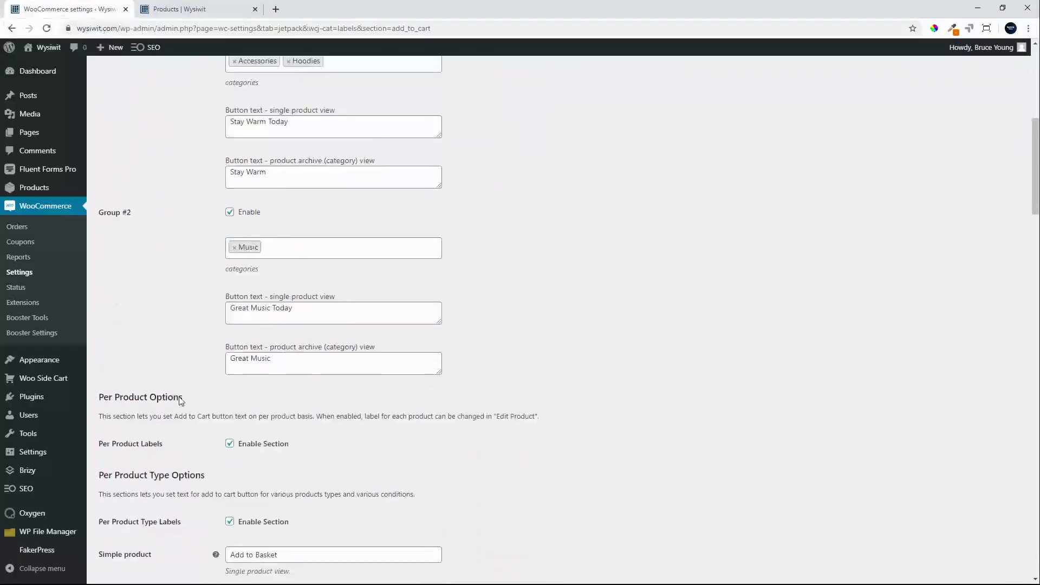
{"action": "scroll", "coordinate": [181, 401], "scroll_direction": "down", "scroll_amount": 10}
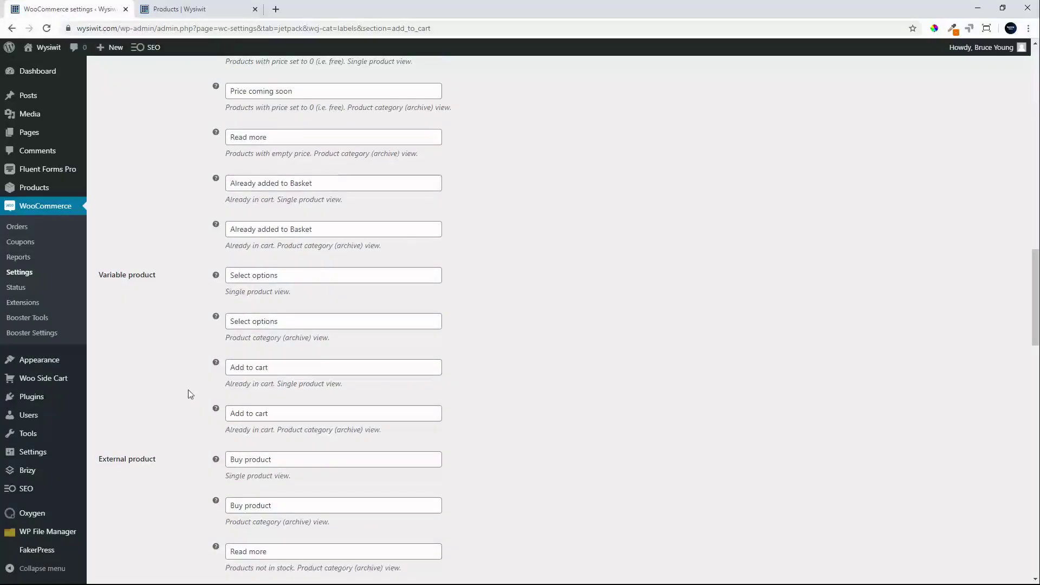
{"action": "scroll", "coordinate": [188, 389], "scroll_direction": "down", "scroll_amount": 10}
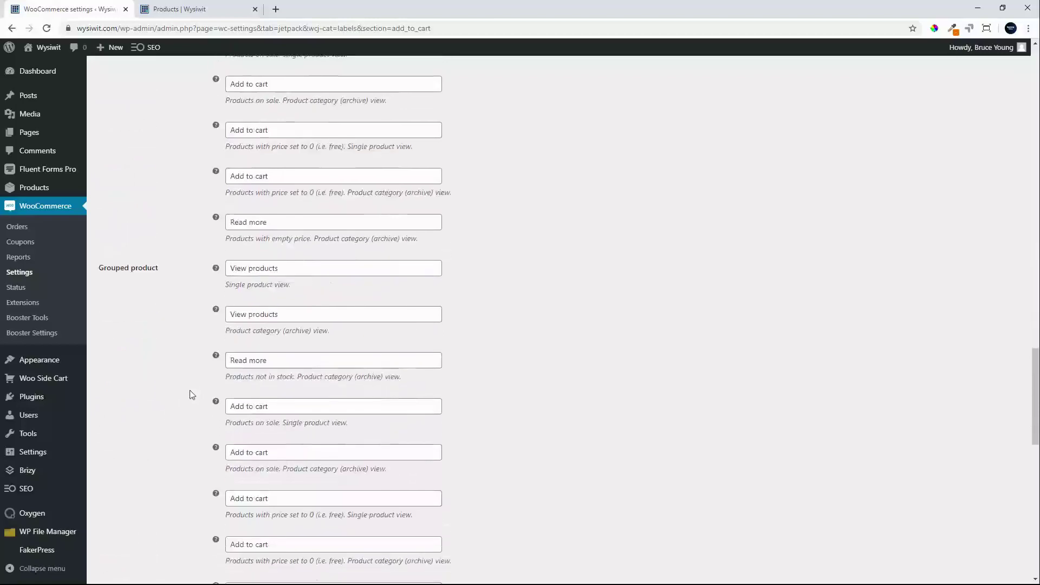
{"action": "left_click", "coordinate": [306, 267]}
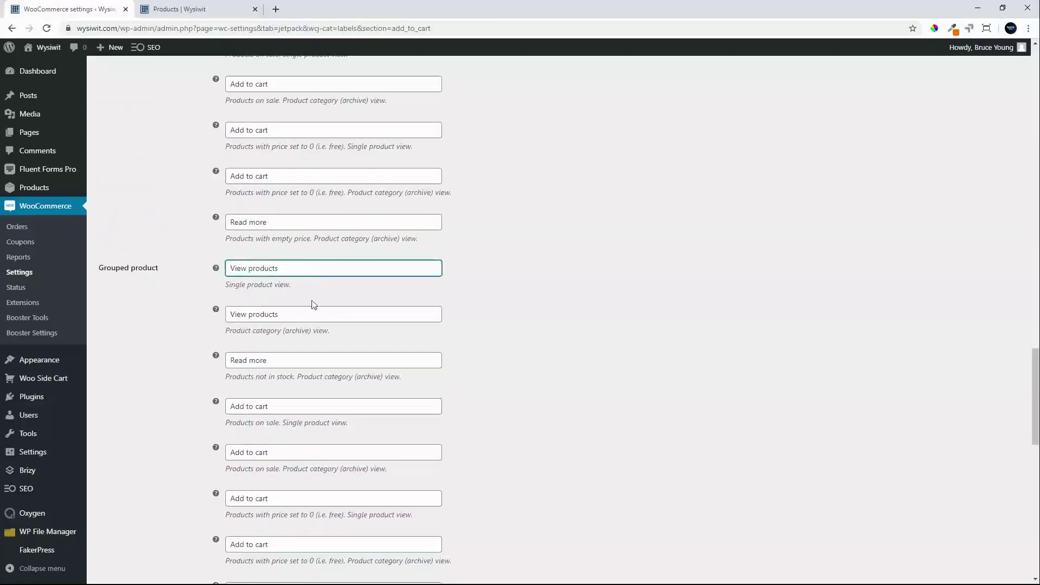
{"action": "left_click_drag", "start_coordinate": [290, 262], "coordinate": [179, 271]}
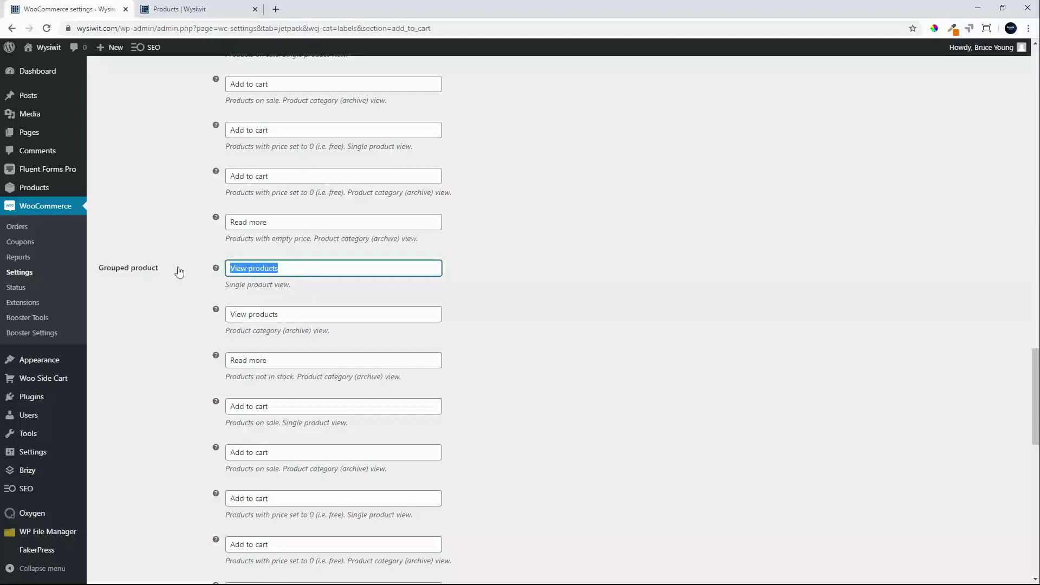
{"action": "type", "text": "View grouped produc"}
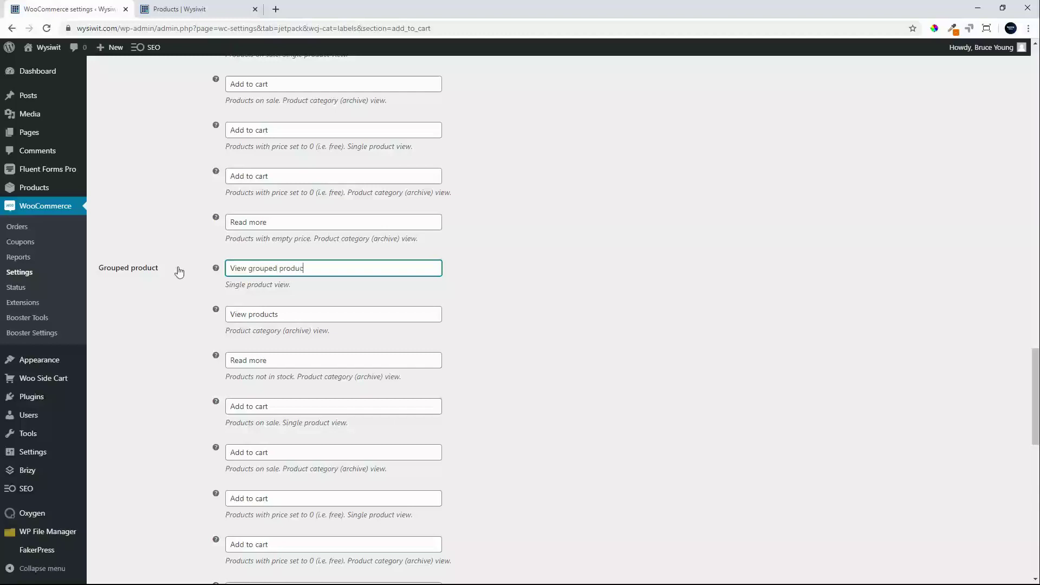
{"action": "type", "text": "ts"}
{"action": "key", "text": "Tab"}
{"action": "type", "text": "V"}
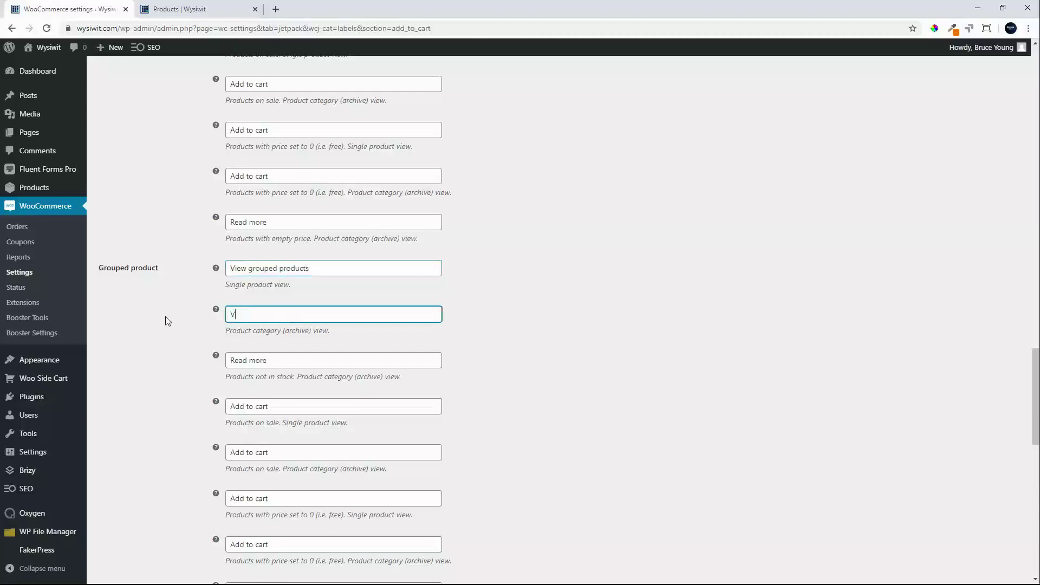
{"action": "type", "text": "iew all products included"}
{"action": "key", "text": "Return"}
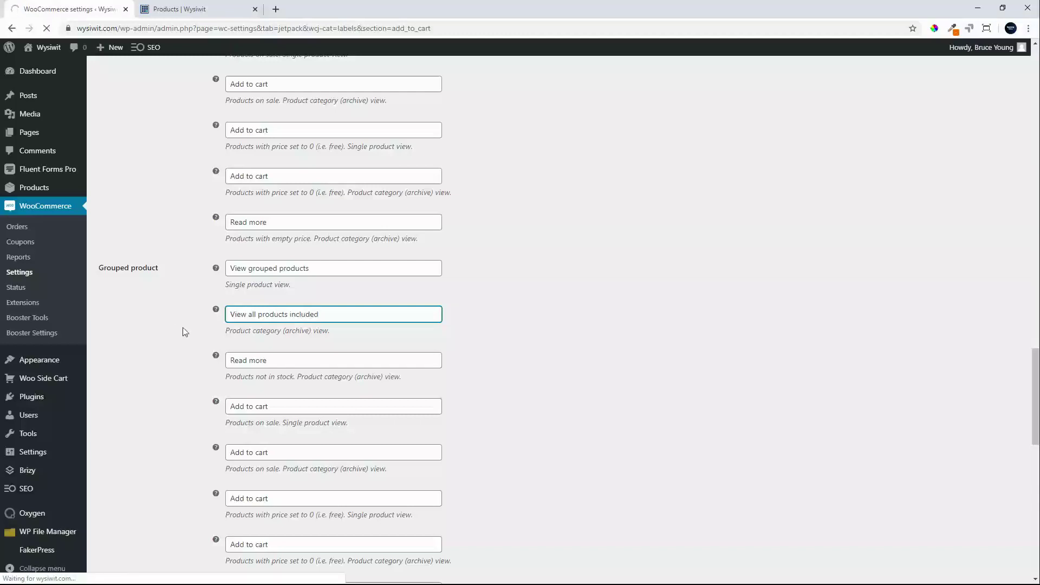
Step: Reload the shop to check the Logo Collection's button label, and open its product page to check the button there
{"action": "left_click", "coordinate": [179, 9]}
{"action": "scroll", "coordinate": [219, 183], "scroll_direction": "down", "scroll_amount": 1}
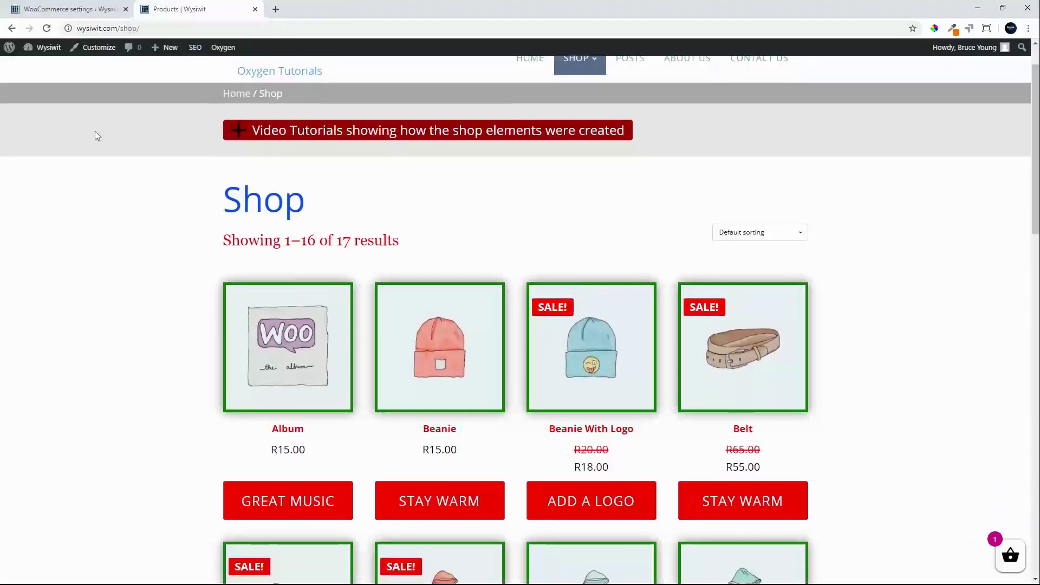
{"action": "key", "text": "F5"}
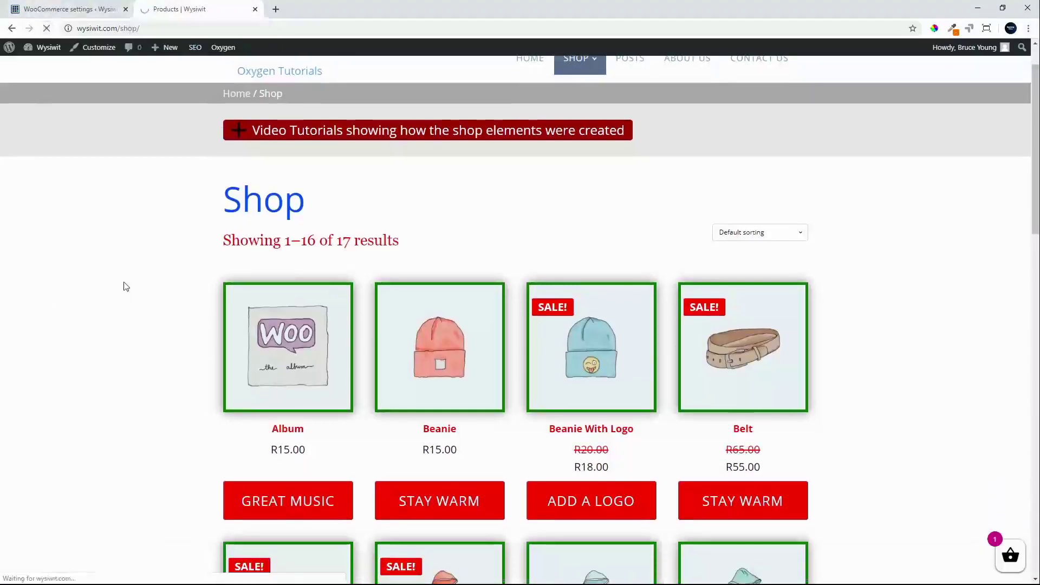
{"action": "scroll", "coordinate": [128, 298], "scroll_direction": "down", "scroll_amount": 5}
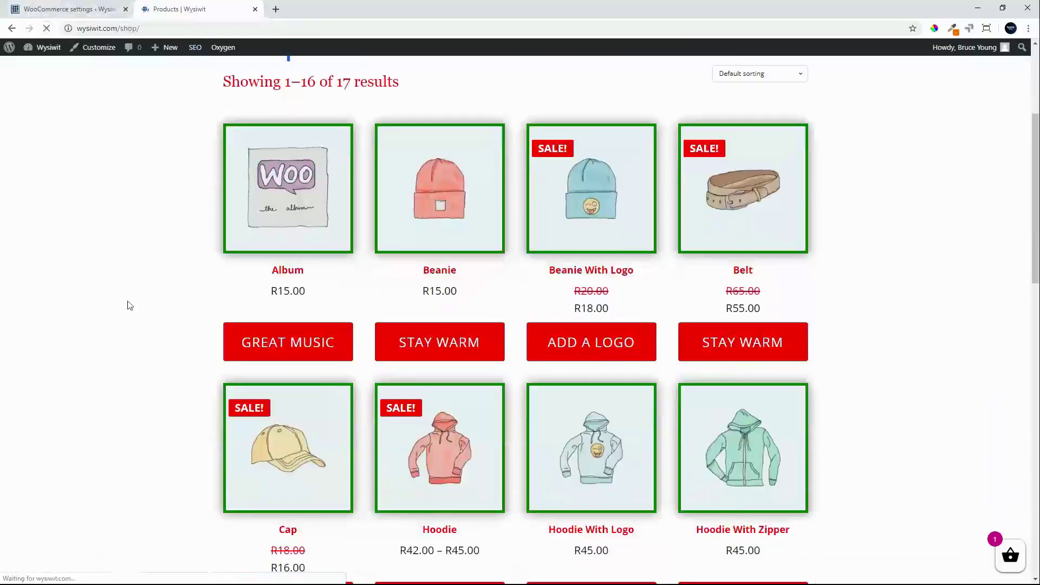
{"action": "scroll", "coordinate": [128, 306], "scroll_direction": "down", "scroll_amount": 3}
{"action": "scroll", "coordinate": [160, 367], "scroll_direction": "down", "scroll_amount": 3}
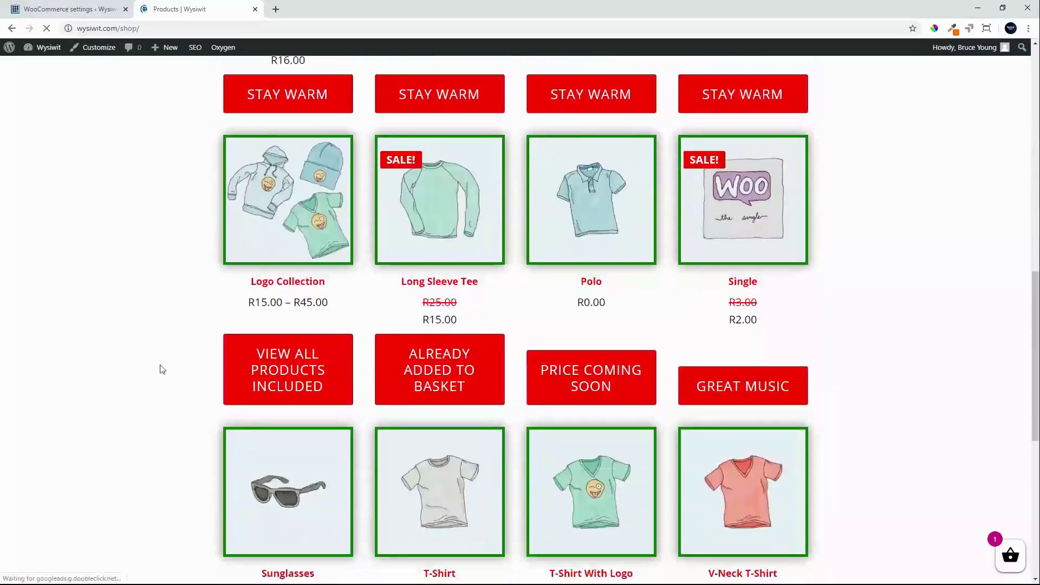
{"action": "left_click", "coordinate": [290, 203]}
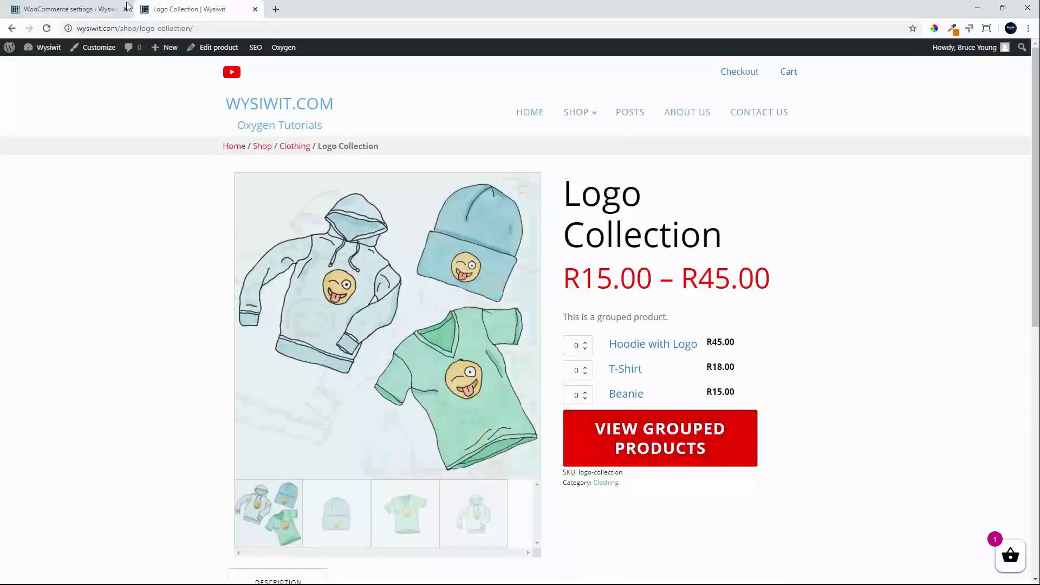
Step: Change the grouped product button text for single product view to "Add products to basket" in the Booster settings and save
{"action": "left_click", "coordinate": [33, 11]}
{"action": "scroll", "coordinate": [213, 394], "scroll_direction": "down", "scroll_amount": 13}
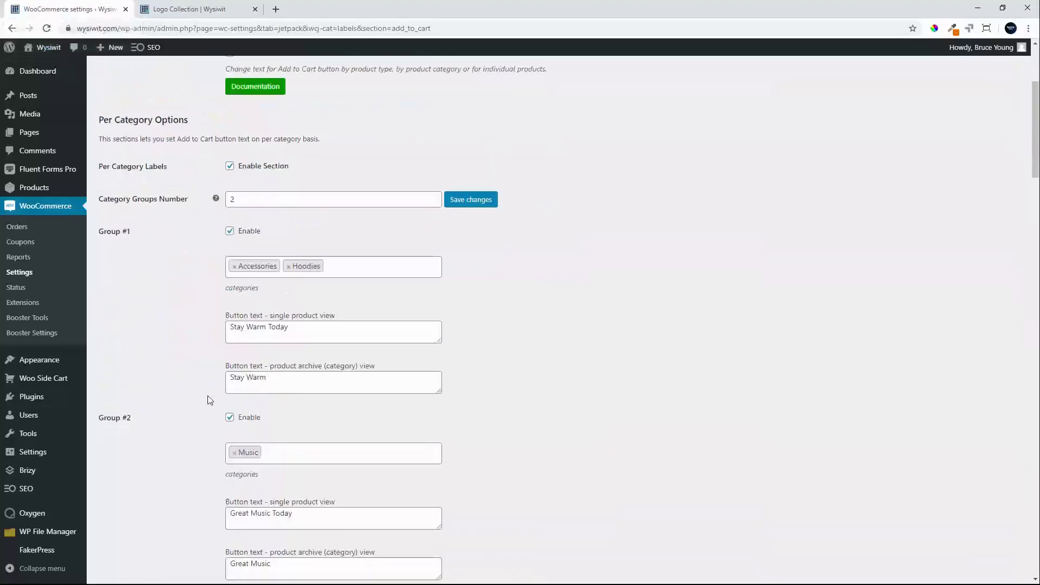
{"action": "scroll", "coordinate": [204, 392], "scroll_direction": "down", "scroll_amount": 15}
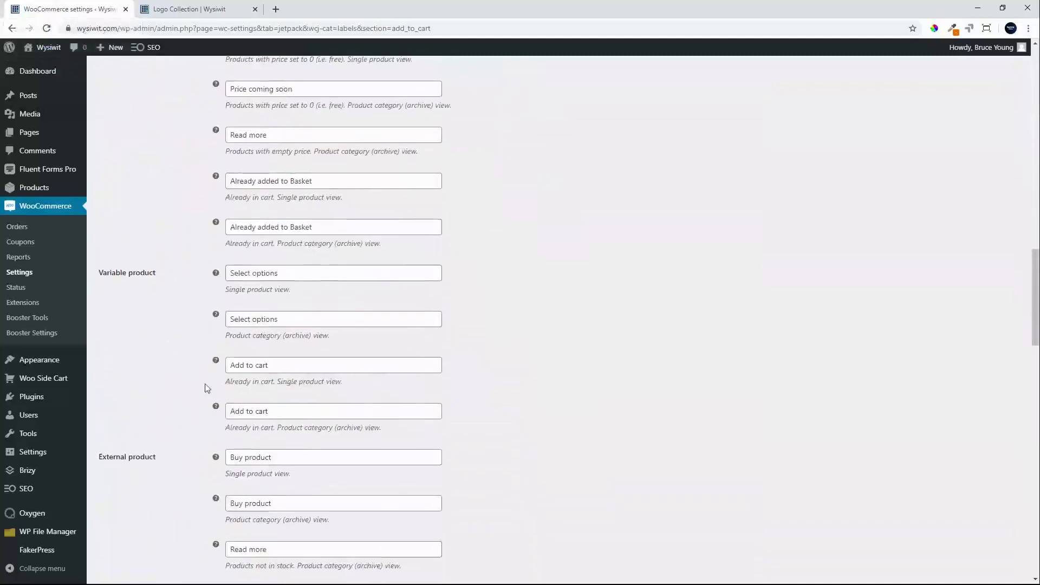
{"action": "scroll", "coordinate": [205, 388], "scroll_direction": "down", "scroll_amount": 6}
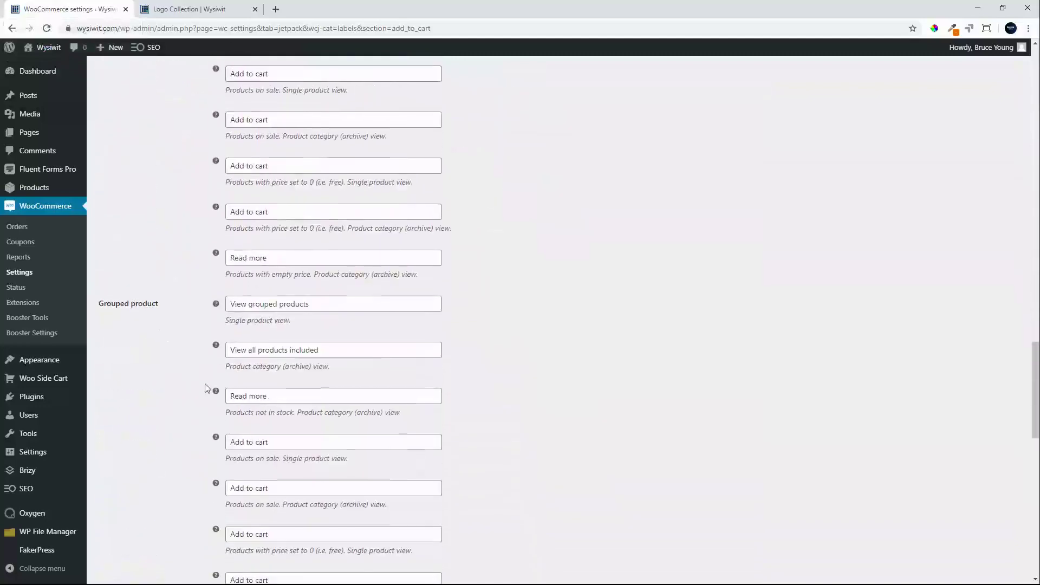
{"action": "left_click_drag", "start_coordinate": [326, 306], "coordinate": [190, 298]}
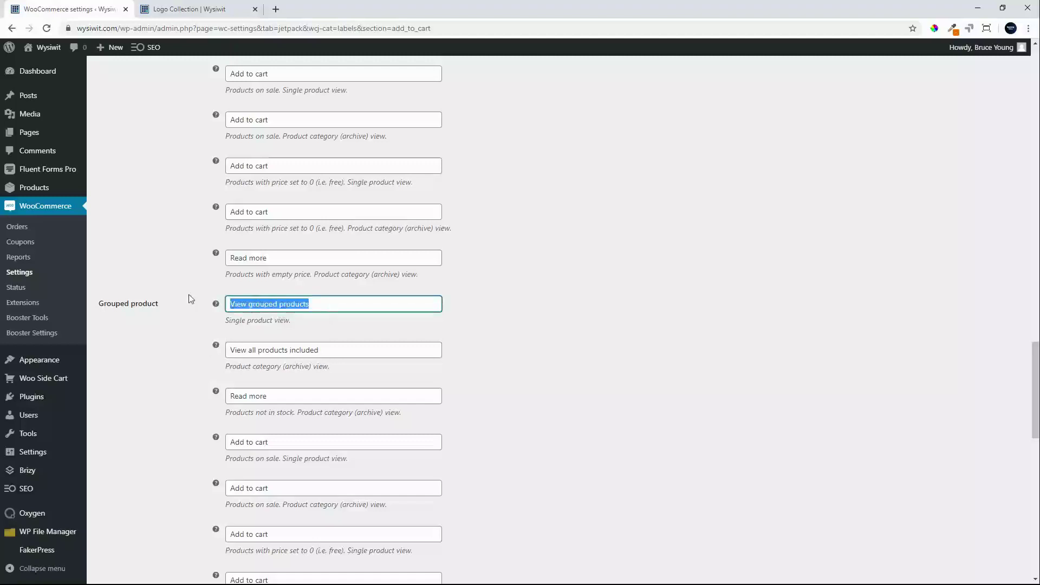
{"action": "type", "text": "Add pr"}
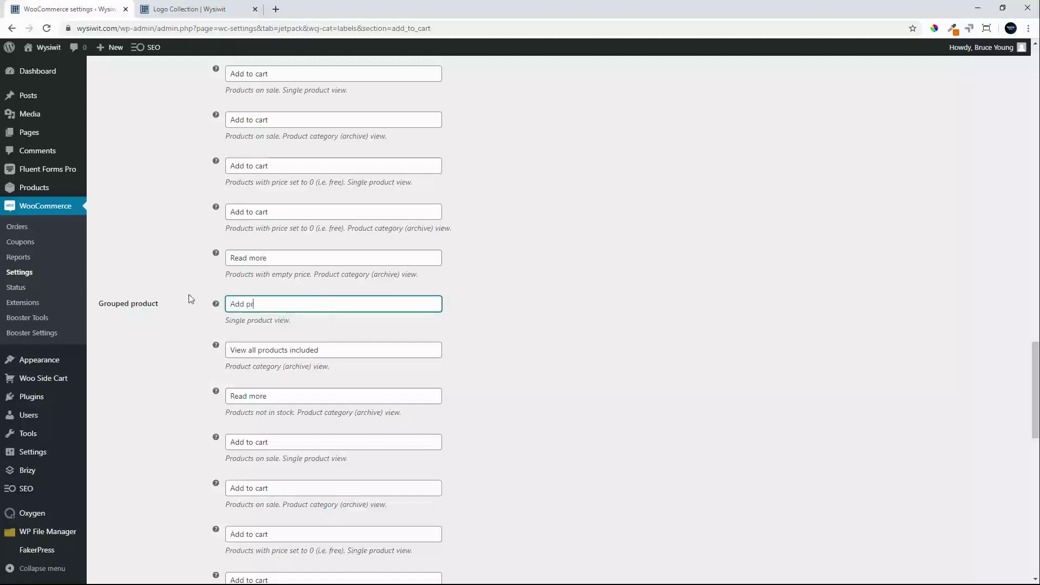
{"action": "type", "text": "oducts to basket"}
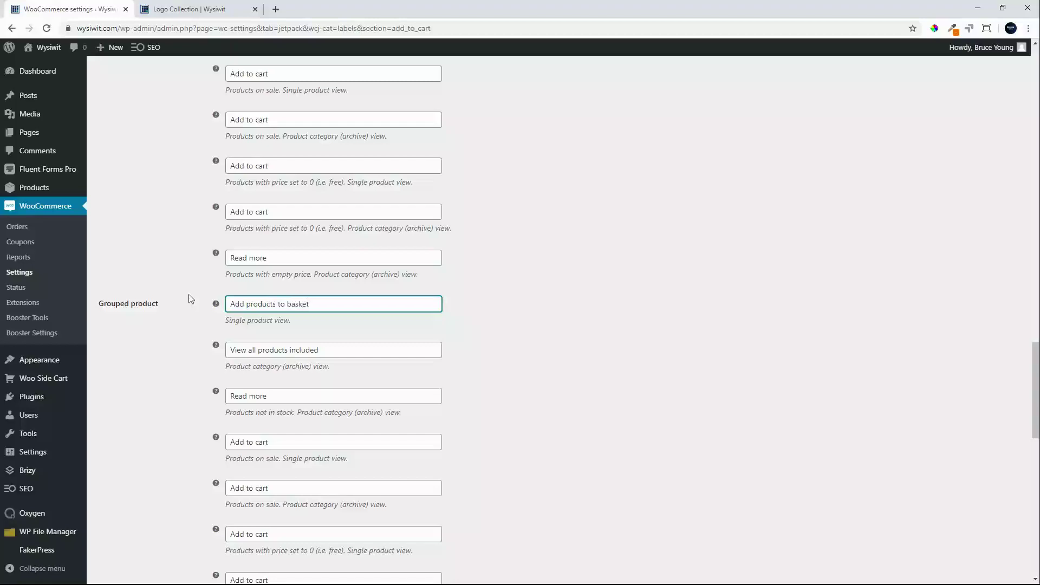
{"action": "key", "text": "Return"}
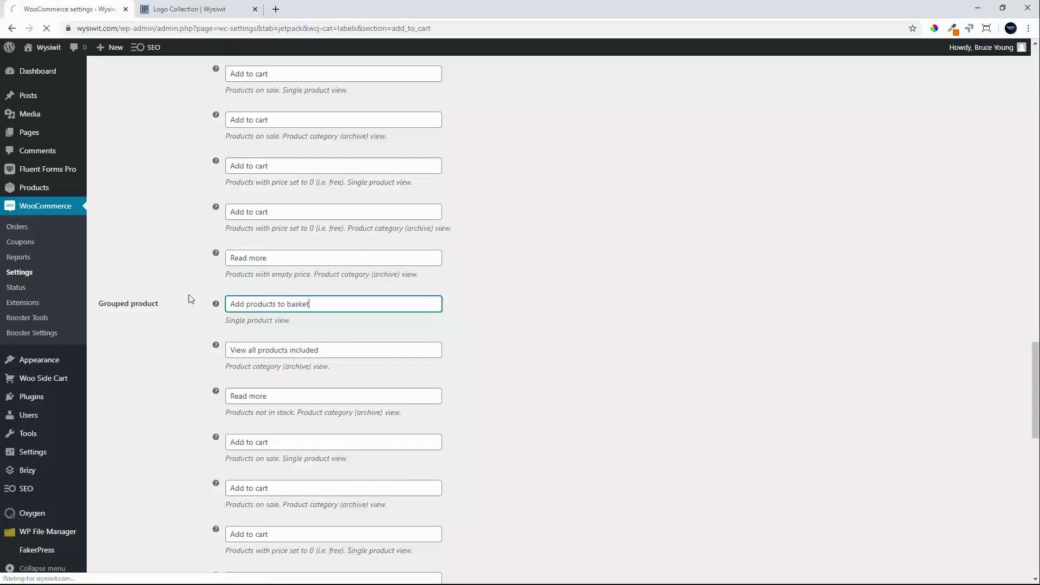
Step: Reload the Logo Collection product page to check its button, and compare it with the product's button in the shop listing
{"action": "left_click", "coordinate": [179, 9]}
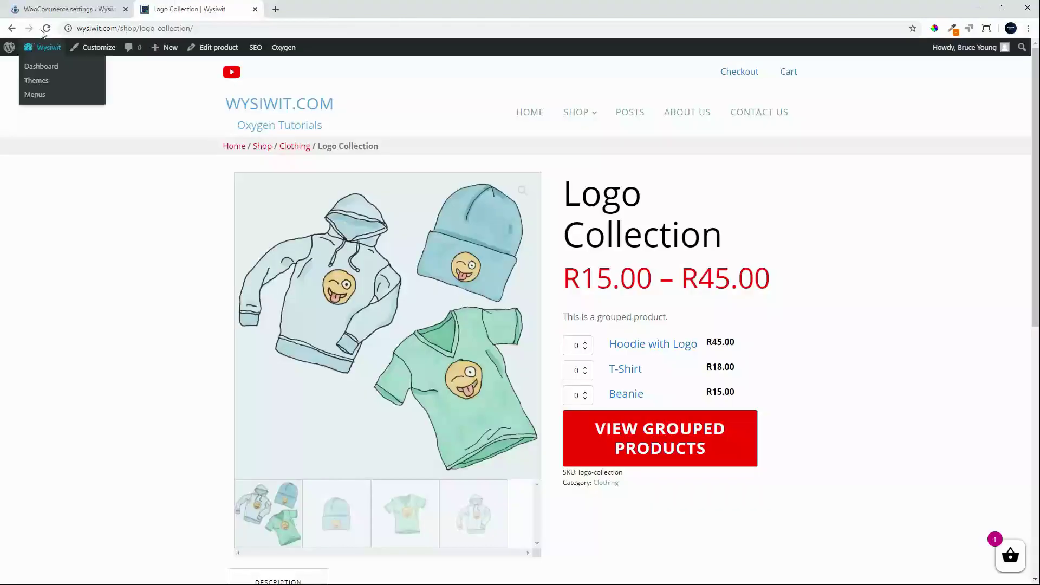
{"action": "key", "text": "F5"}
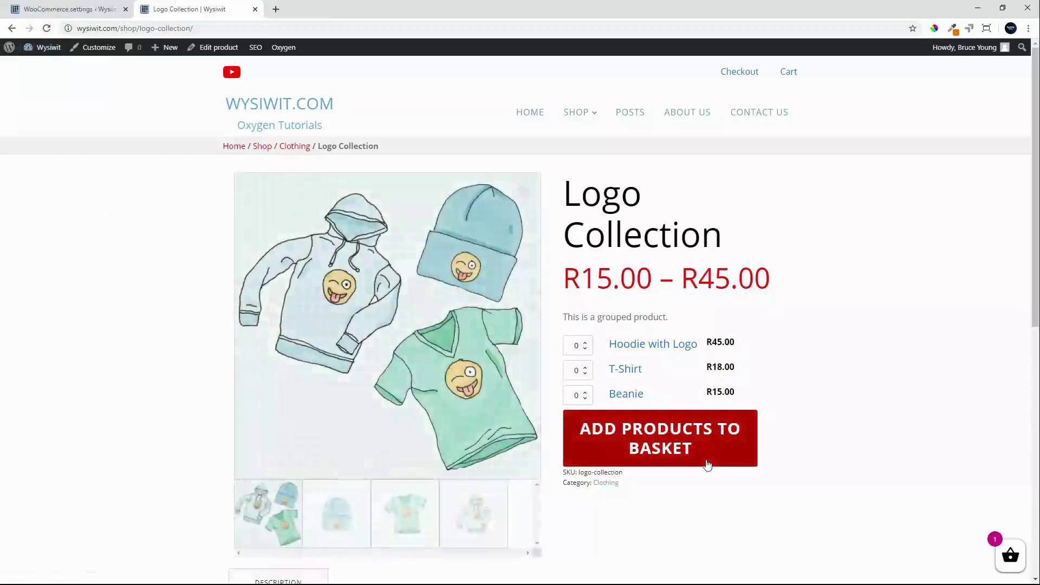
{"action": "left_click", "coordinate": [578, 111]}
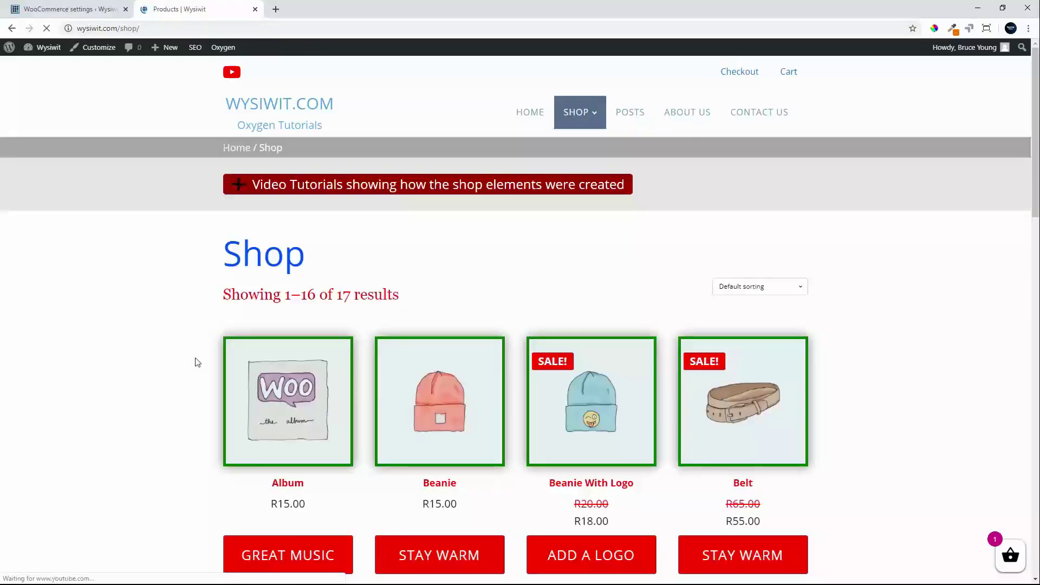
{"action": "scroll", "coordinate": [189, 379], "scroll_direction": "down", "scroll_amount": 4}
{"action": "scroll", "coordinate": [185, 411], "scroll_direction": "down", "scroll_amount": 7}
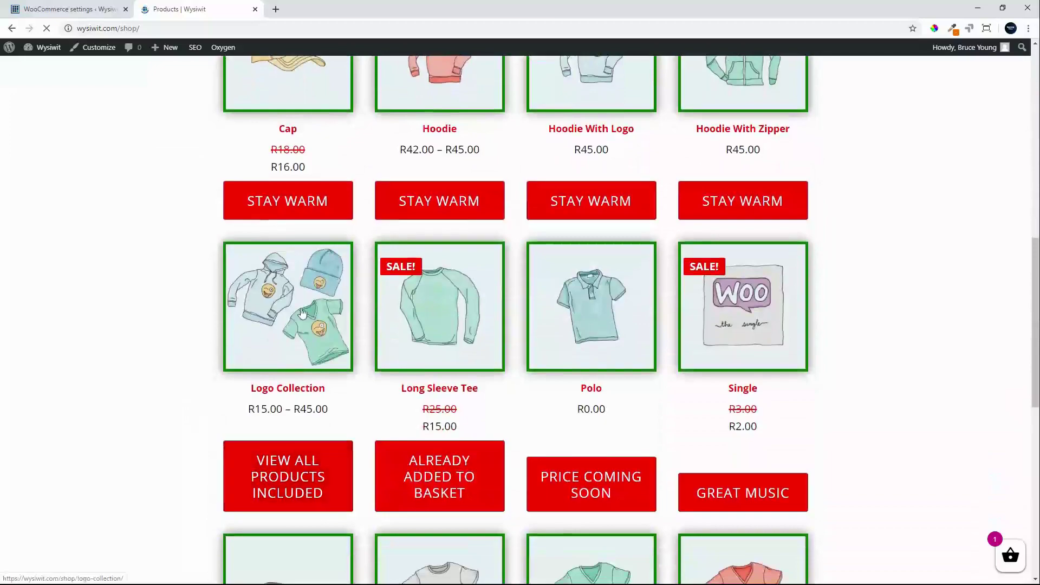
{"action": "left_click", "coordinate": [303, 313]}
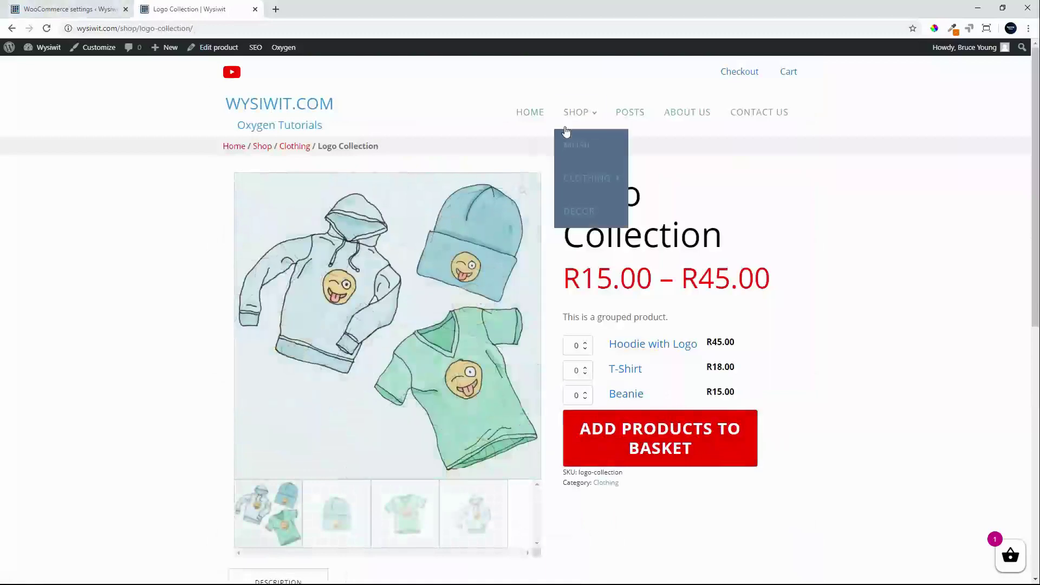
{"action": "left_click", "coordinate": [581, 112]}
Step: Set the variable product texts to "Add to basket" for single view and "Personalize your purchase" for archive view, and save
{"action": "left_click", "coordinate": [72, 11]}
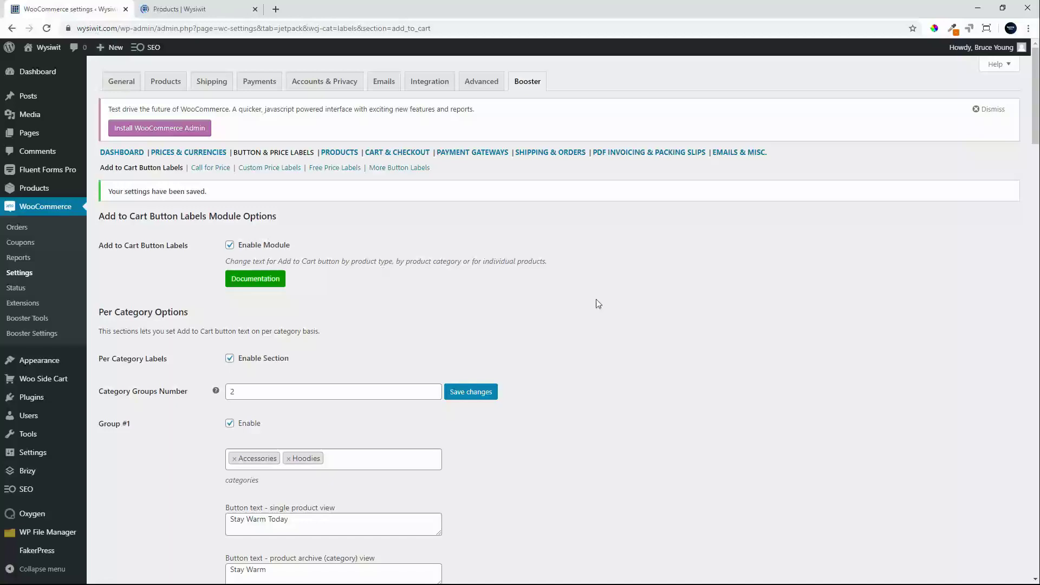
{"action": "scroll", "coordinate": [595, 299], "scroll_direction": "down", "scroll_amount": 9}
{"action": "scroll", "coordinate": [596, 299], "scroll_direction": "down", "scroll_amount": 14}
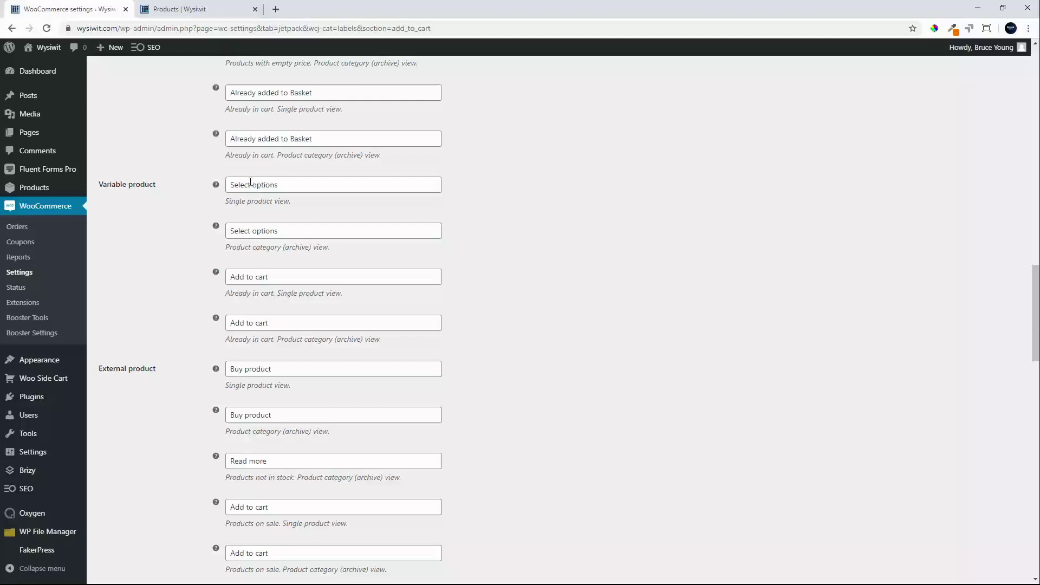
{"action": "left_click_drag", "start_coordinate": [299, 187], "coordinate": [163, 190]}
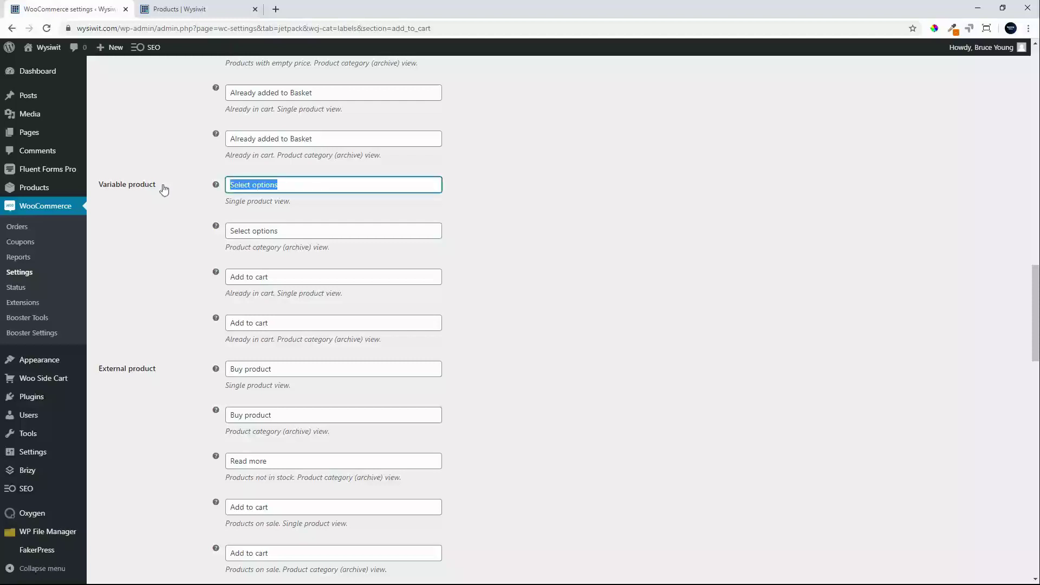
{"action": "left_click_drag", "start_coordinate": [300, 231], "coordinate": [200, 223]}
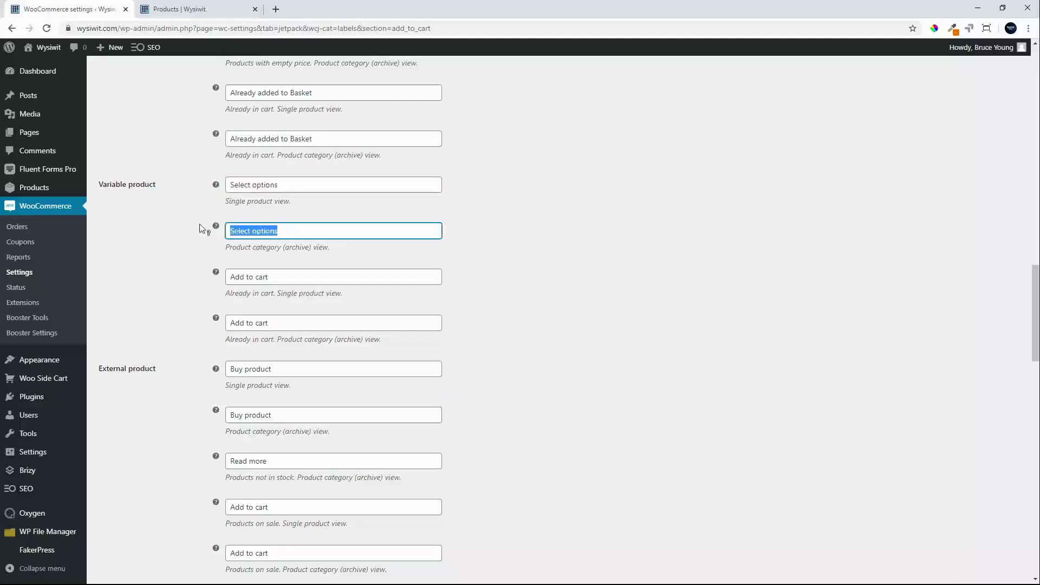
{"action": "type", "text": "Personalise your purchase"}
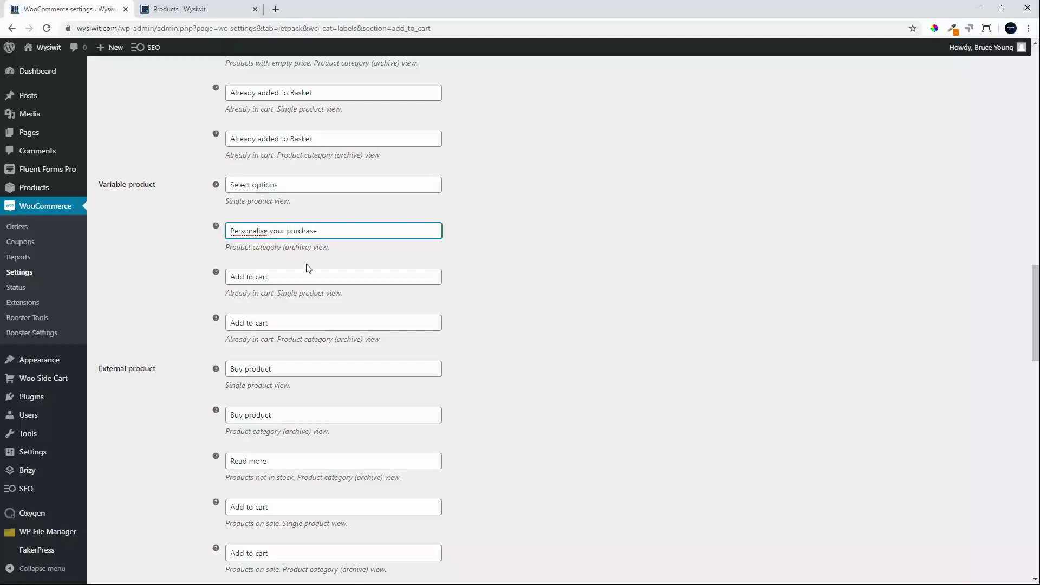
{"action": "key", "text": "Delete"}
{"action": "type", "text": "z"}
{"action": "key", "text": "shift+Tab"}
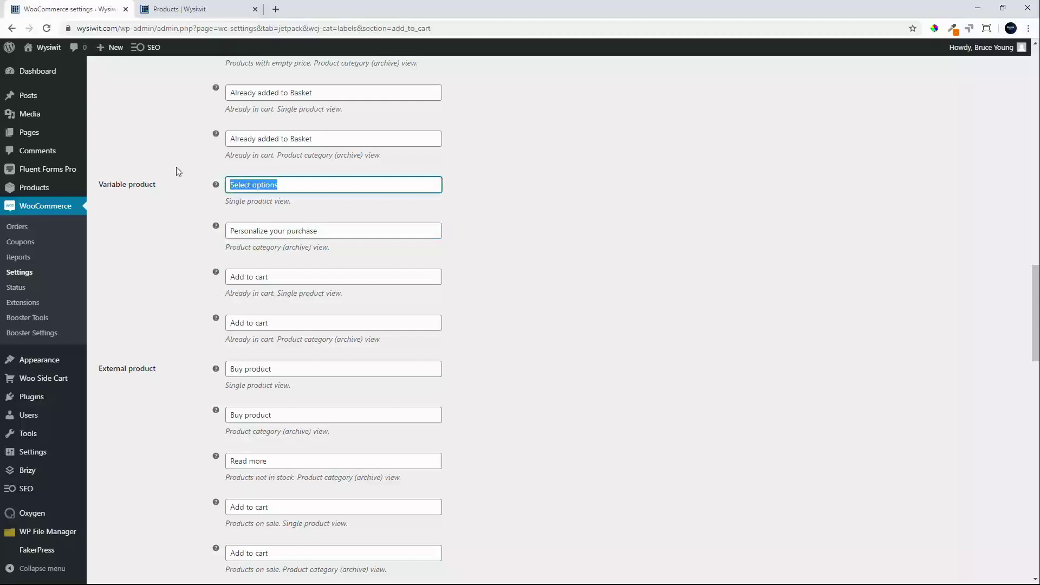
{"action": "type", "text": "Add to basket"}
{"action": "key", "text": "Return"}
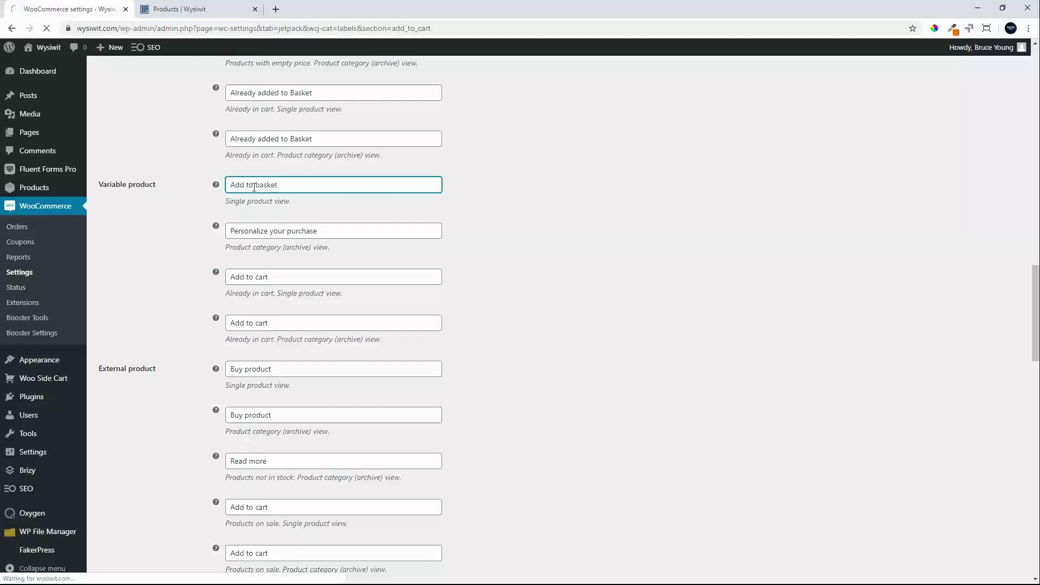
Step: Reload the shop to check the button label of the V-Neck T-Shirt, a variable product
{"action": "left_click", "coordinate": [216, 8]}
{"action": "left_click", "coordinate": [47, 30]}
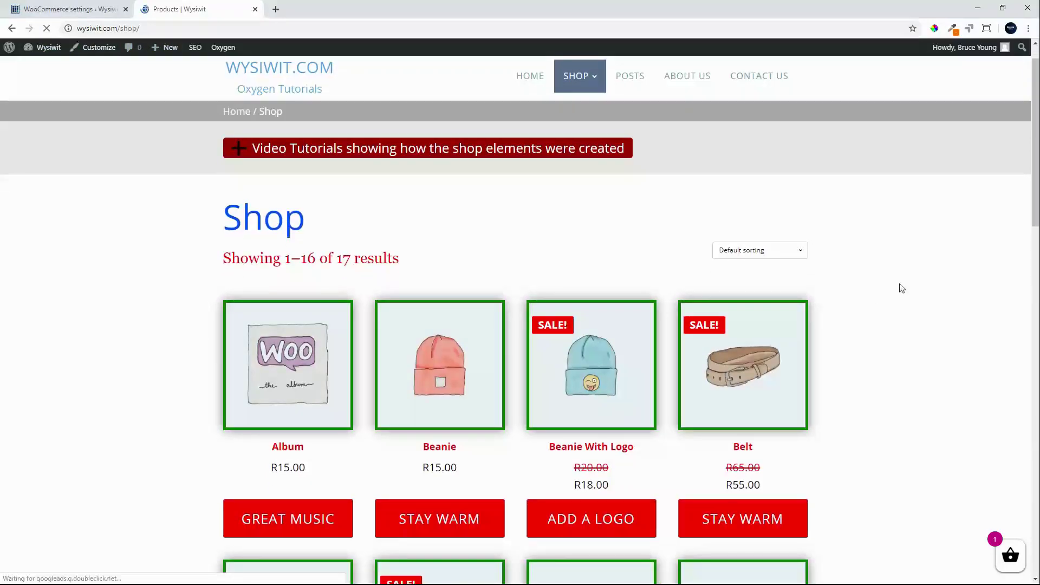
{"action": "scroll", "coordinate": [1035, 548], "scroll_direction": "down", "scroll_amount": 4}
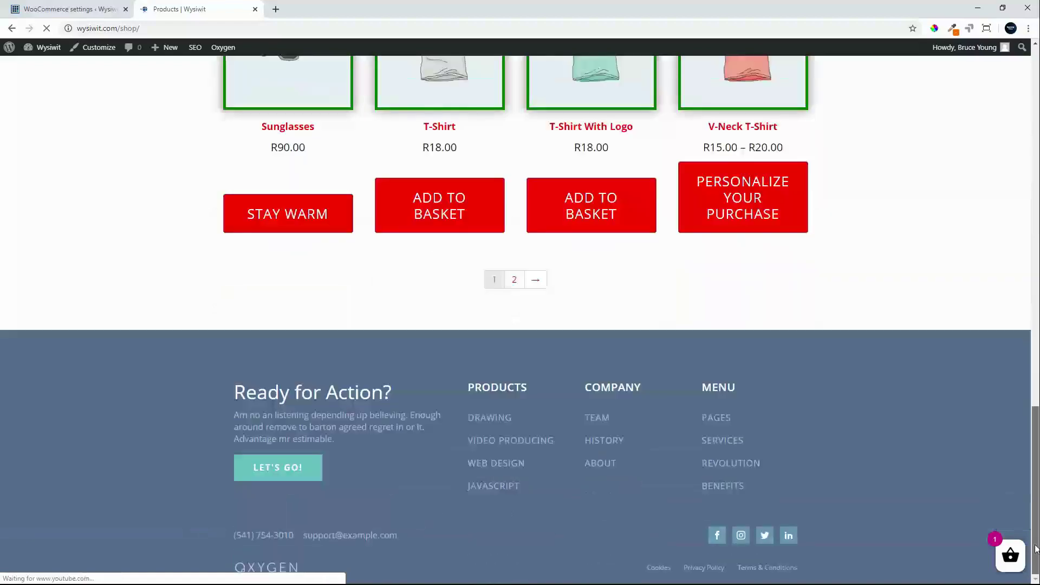
{"action": "scroll", "coordinate": [899, 233], "scroll_direction": "up", "scroll_amount": 2}
{"action": "scroll", "coordinate": [915, 249], "scroll_direction": "up", "scroll_amount": 1}
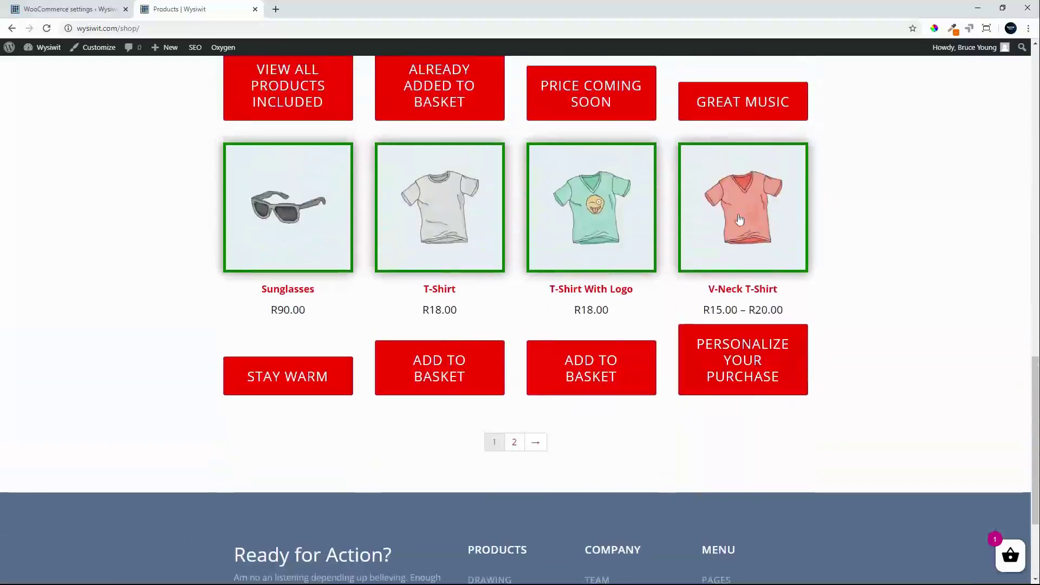
Step: Open the V-Neck T-Shirt's product page and examine its add to cart button and product details
{"action": "left_click", "coordinate": [739, 219]}
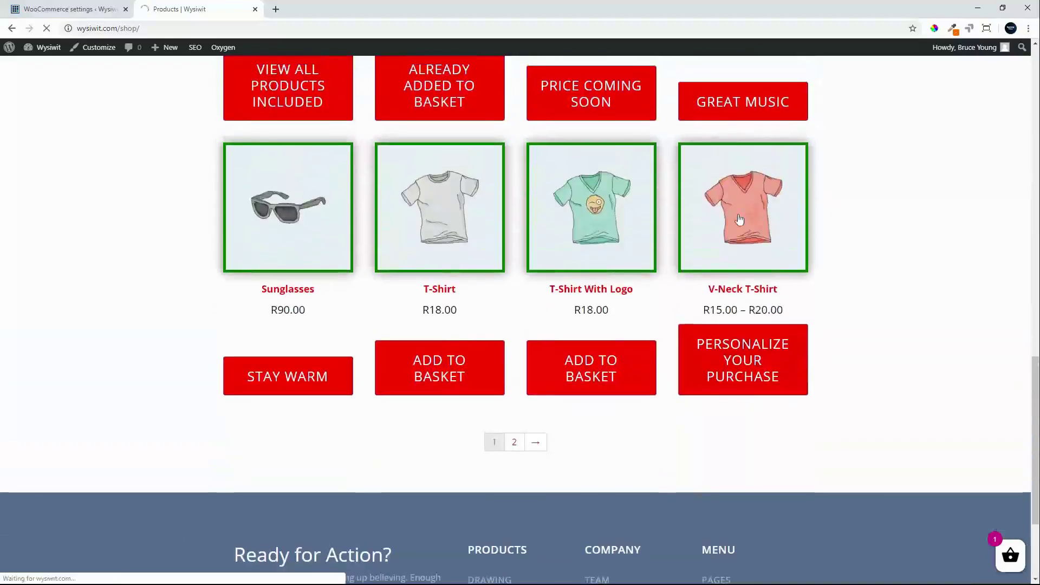
{"action": "scroll", "coordinate": [865, 364], "scroll_direction": "down", "scroll_amount": 1}
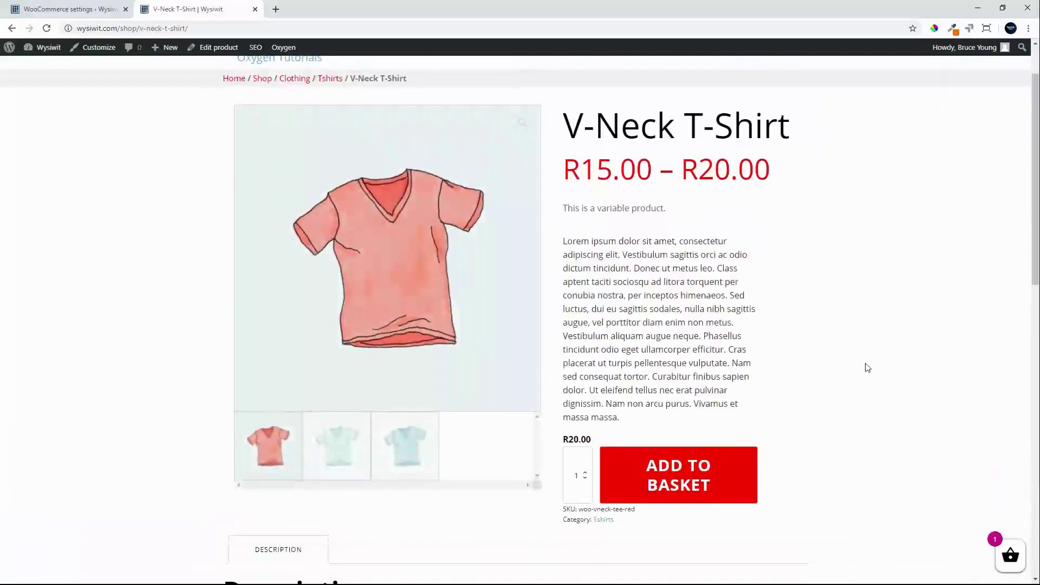
{"action": "scroll", "coordinate": [865, 366], "scroll_direction": "down", "scroll_amount": 2}
{"action": "scroll", "coordinate": [863, 364], "scroll_direction": "up", "scroll_amount": 1}
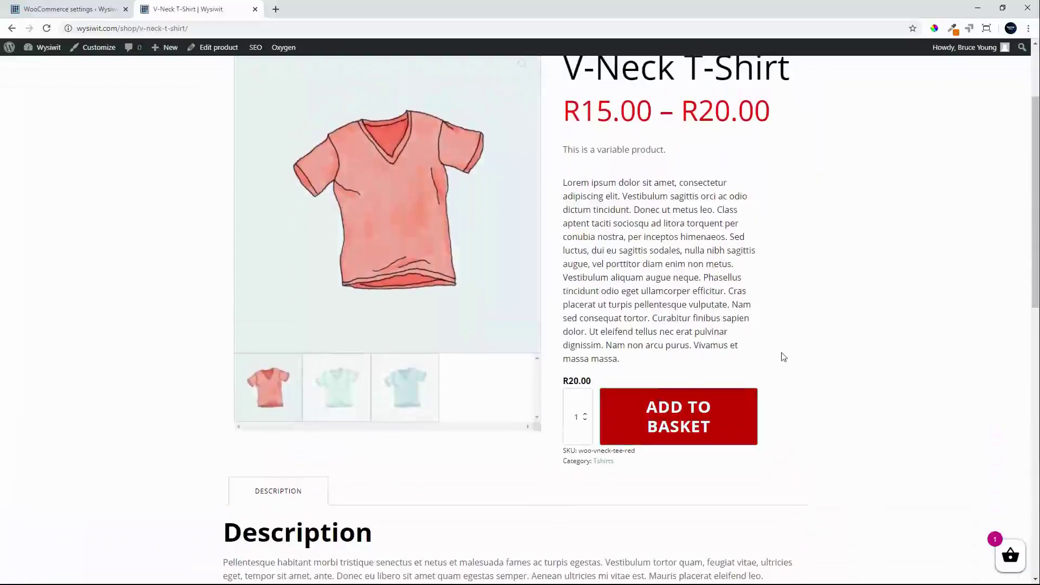
{"action": "scroll", "coordinate": [785, 357], "scroll_direction": "up", "scroll_amount": 1}
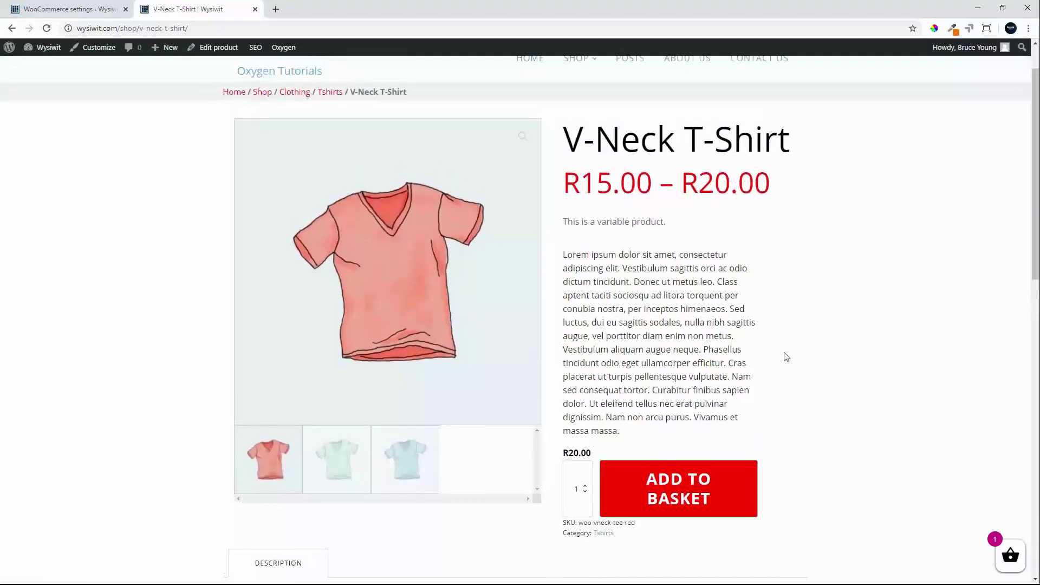
{"action": "scroll", "coordinate": [785, 356], "scroll_direction": "down", "scroll_amount": 1}
{"action": "scroll", "coordinate": [786, 357], "scroll_direction": "down", "scroll_amount": 2}
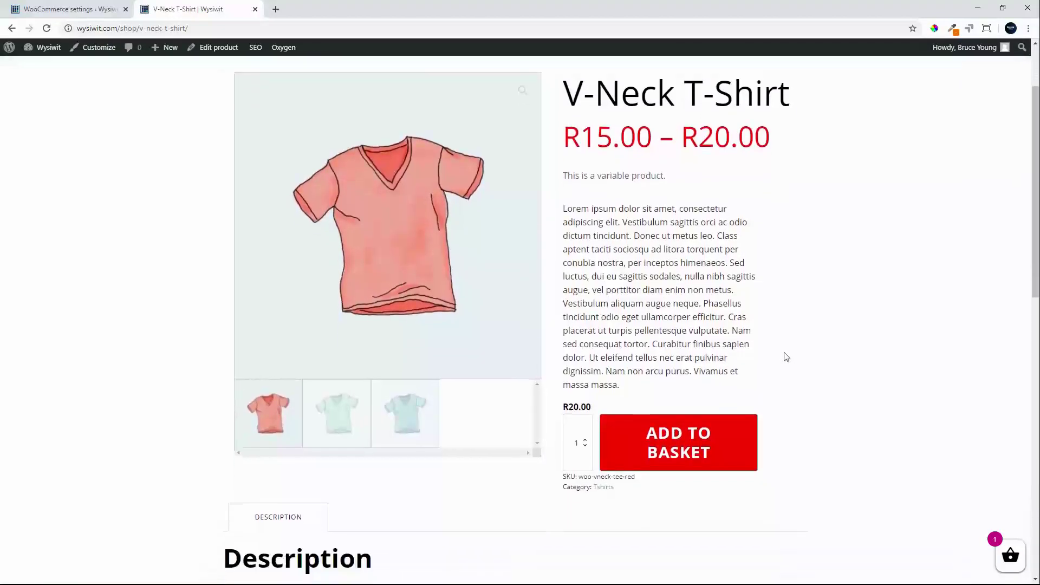
{"action": "scroll", "coordinate": [786, 357], "scroll_direction": "up", "scroll_amount": 2}
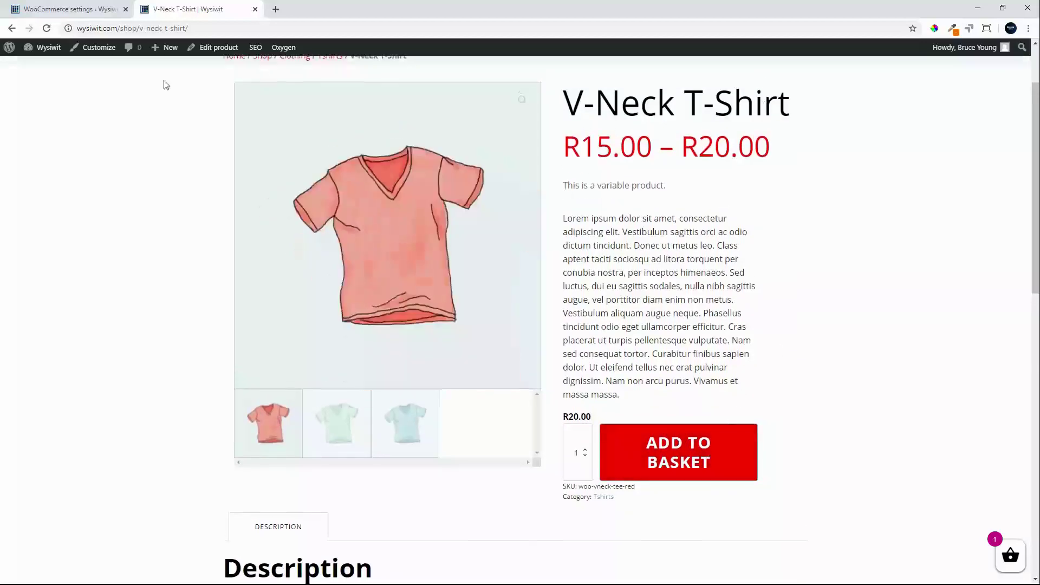
{"action": "scroll", "coordinate": [277, 179], "scroll_direction": "up", "scroll_amount": 2}
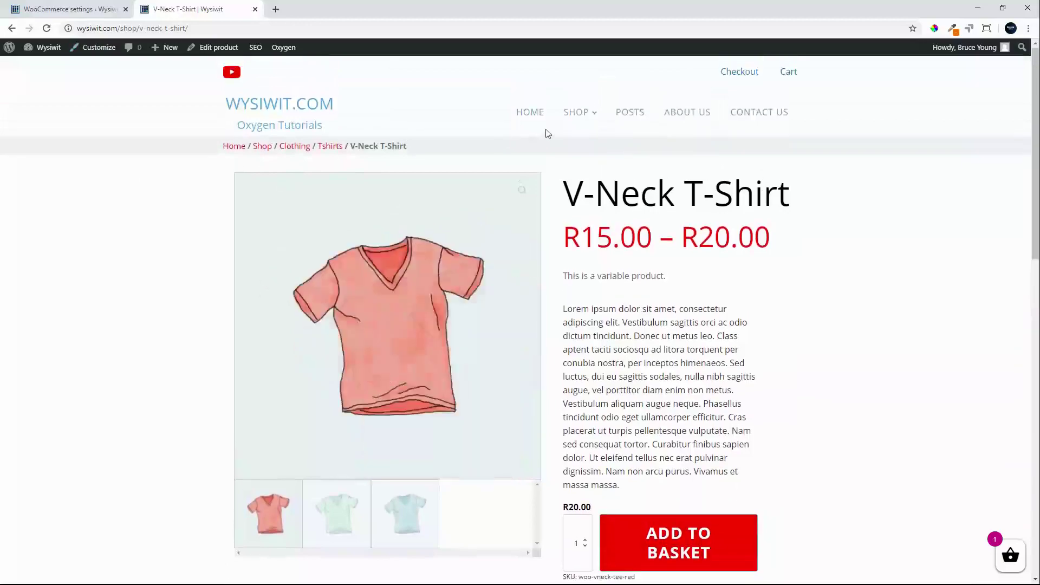
{"action": "scroll", "coordinate": [677, 366], "scroll_direction": "down", "scroll_amount": 4}
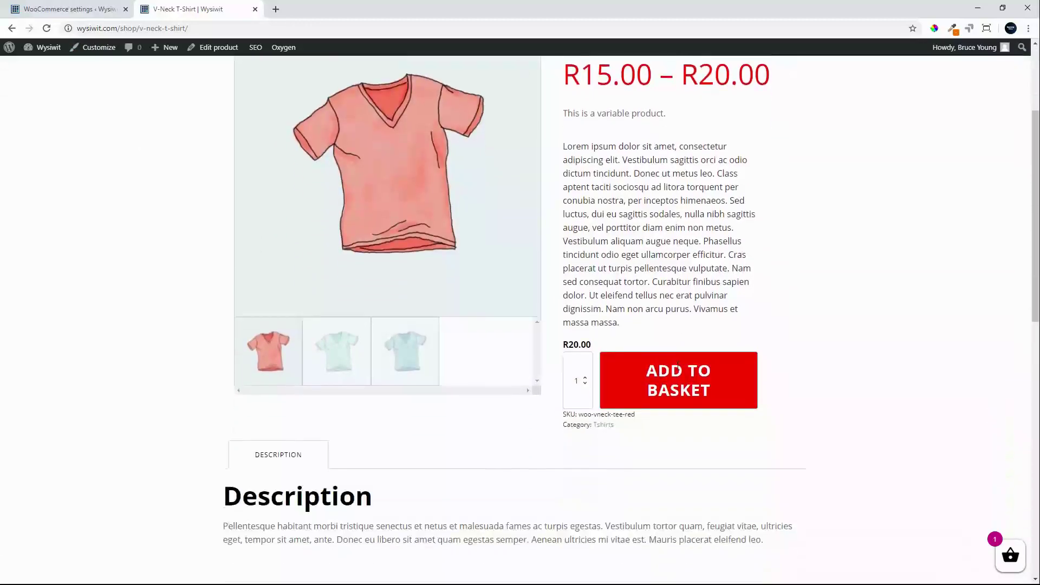
{"action": "scroll", "coordinate": [658, 301], "scroll_direction": "up", "scroll_amount": 4}
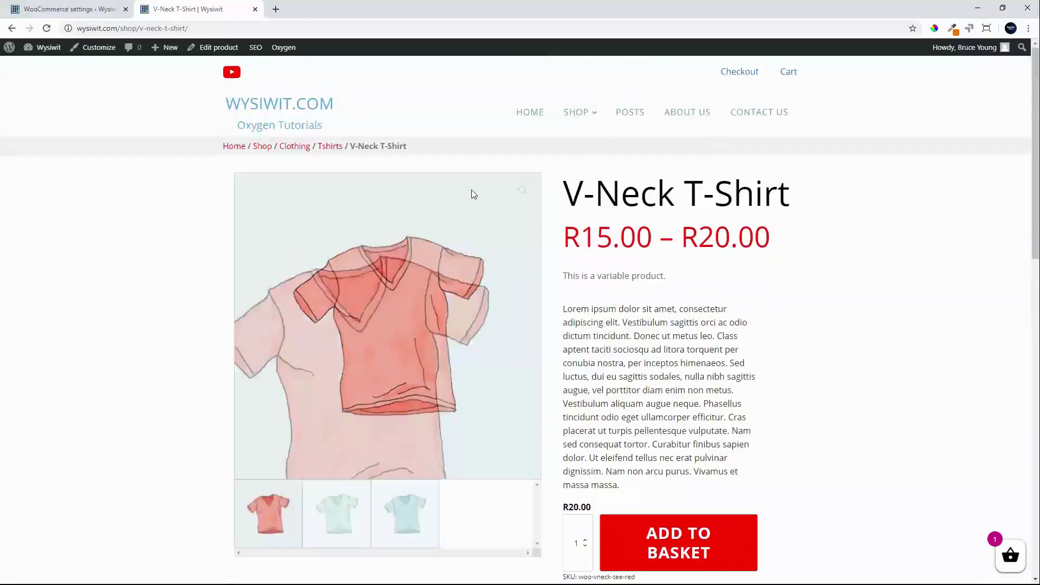
Step: Return to the shop and review the customized button labels across all listed products
{"action": "mouse_move", "coordinate": [566, 115]}
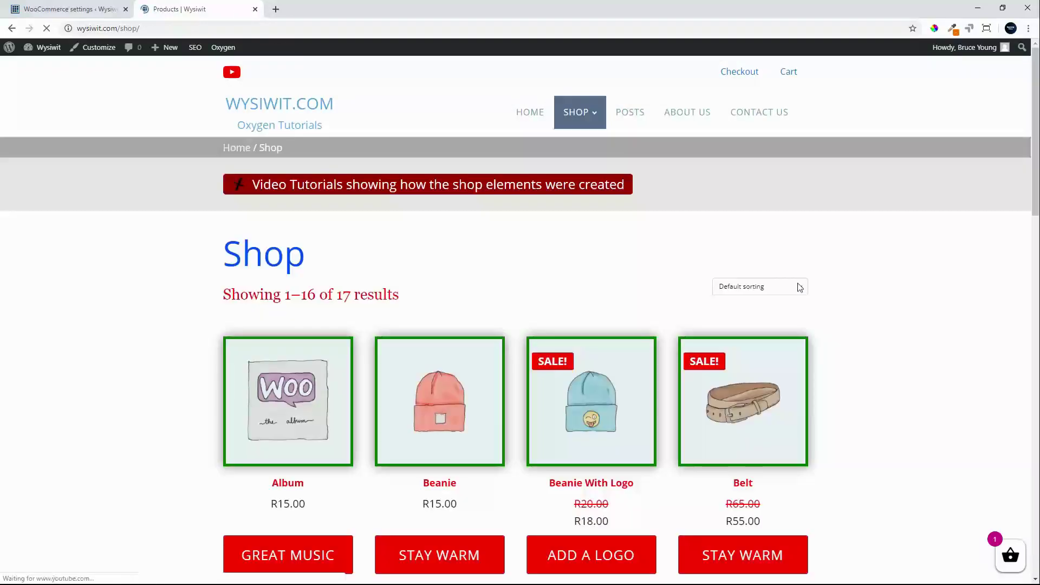
{"action": "scroll", "coordinate": [850, 264], "scroll_direction": "down", "scroll_amount": 3}
{"action": "scroll", "coordinate": [939, 284], "scroll_direction": "down", "scroll_amount": 10}
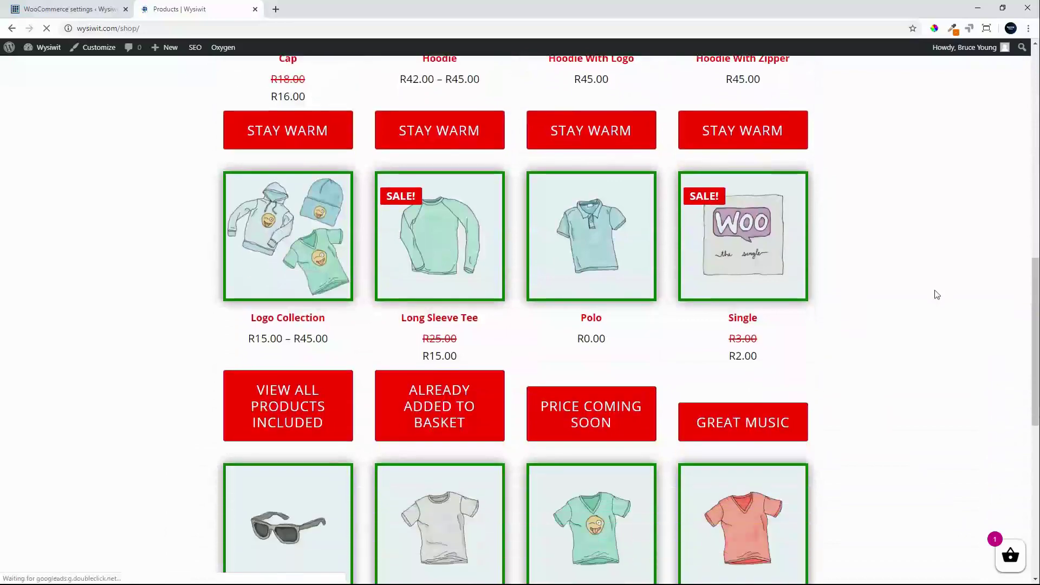
{"action": "scroll", "coordinate": [937, 295], "scroll_direction": "down", "scroll_amount": 2}
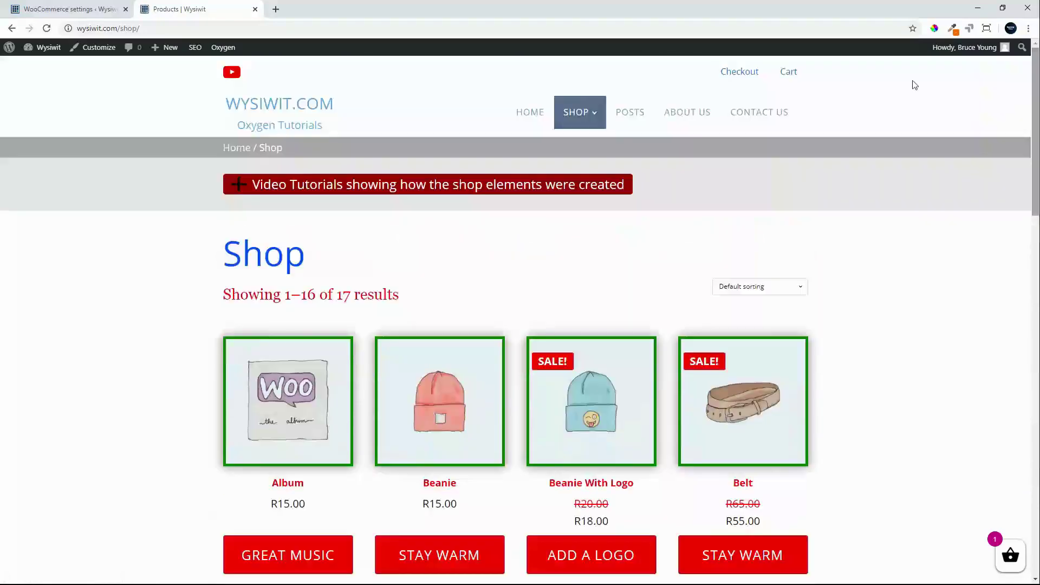
{"action": "left_click", "coordinate": [78, 9]}
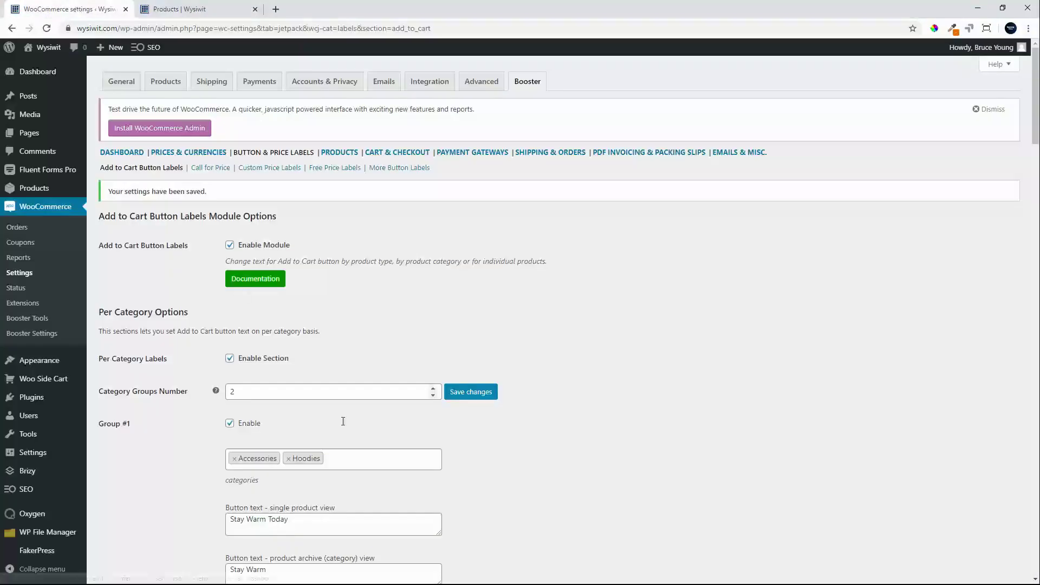
{"action": "key", "text": "ctrl+Tab"}
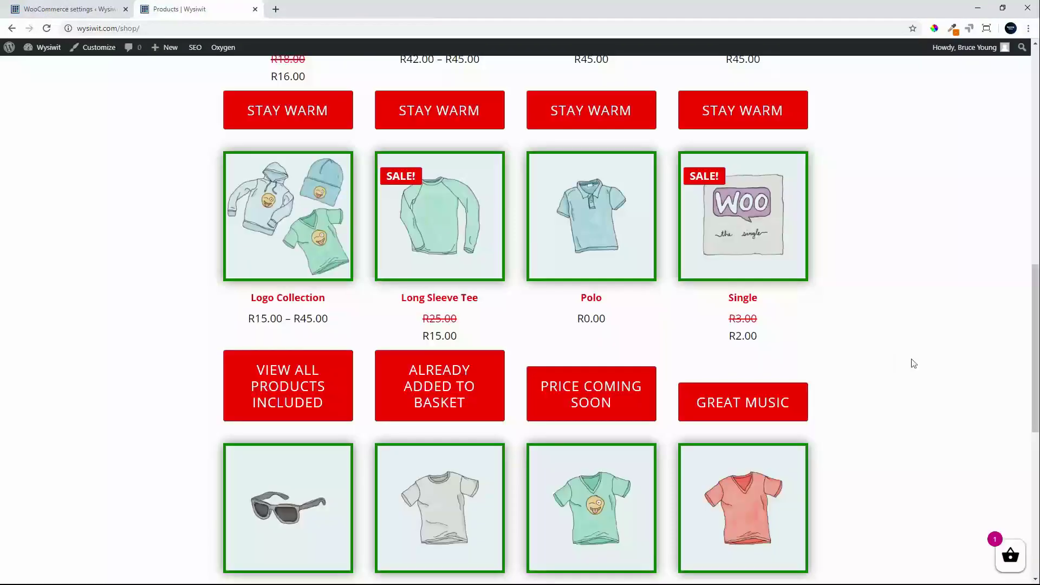
{"action": "scroll", "coordinate": [914, 364], "scroll_direction": "down", "scroll_amount": 3}
{"action": "scroll", "coordinate": [913, 364], "scroll_direction": "up", "scroll_amount": 3}
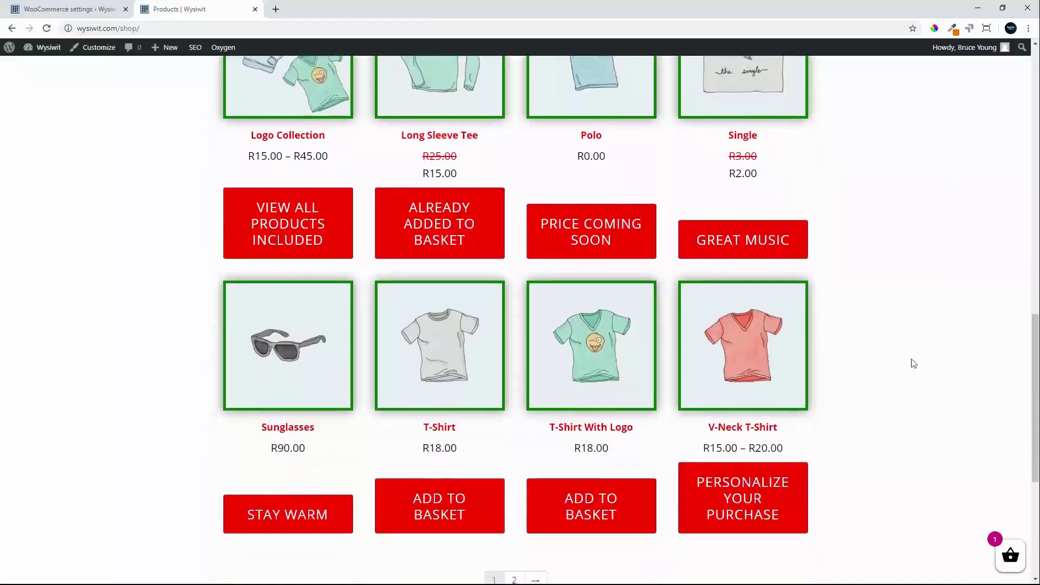
{"action": "scroll", "coordinate": [914, 363], "scroll_direction": "up", "scroll_amount": 8}
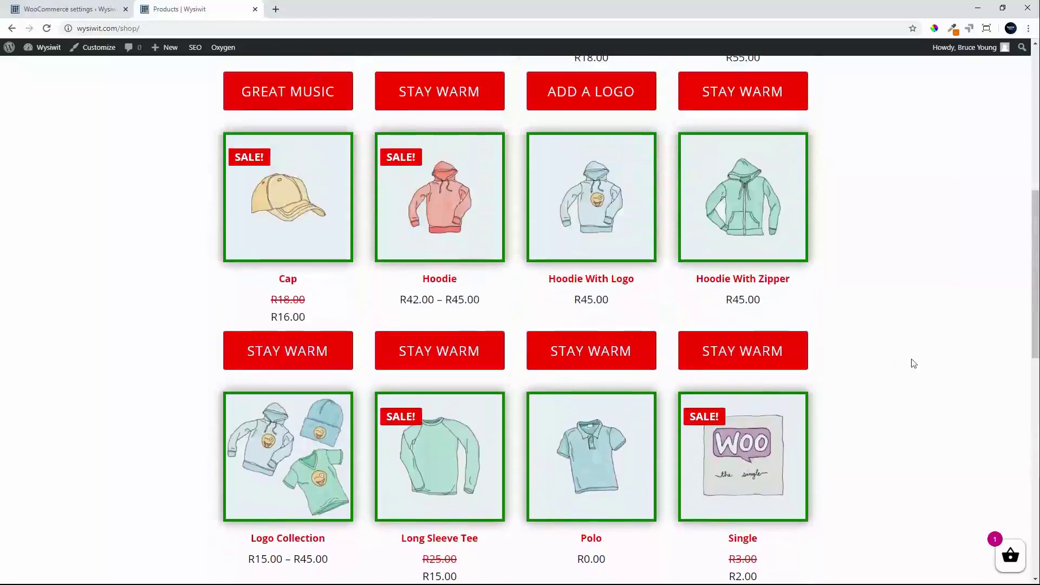
{"action": "scroll", "coordinate": [913, 363], "scroll_direction": "up", "scroll_amount": 5}
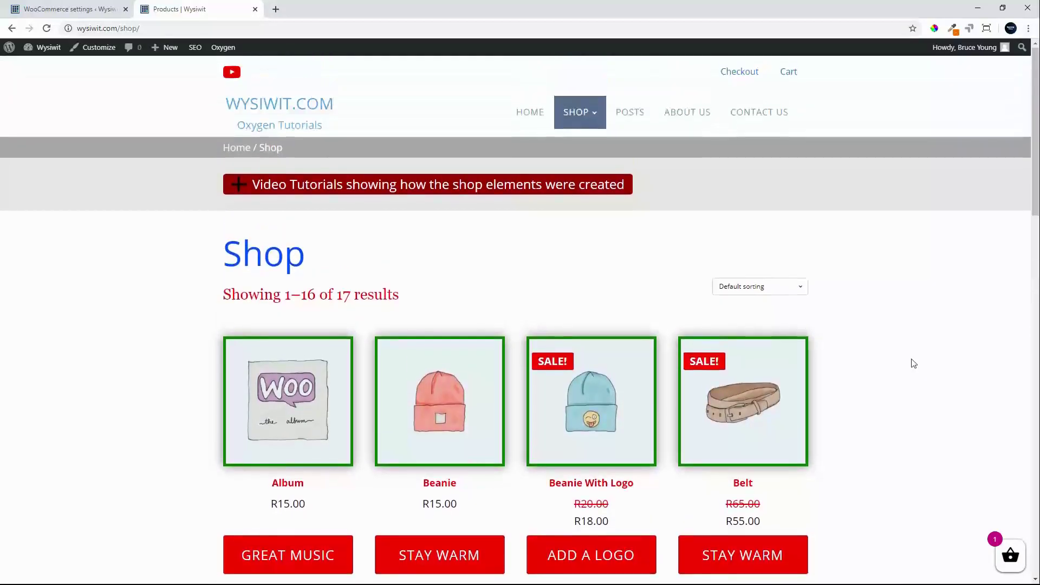